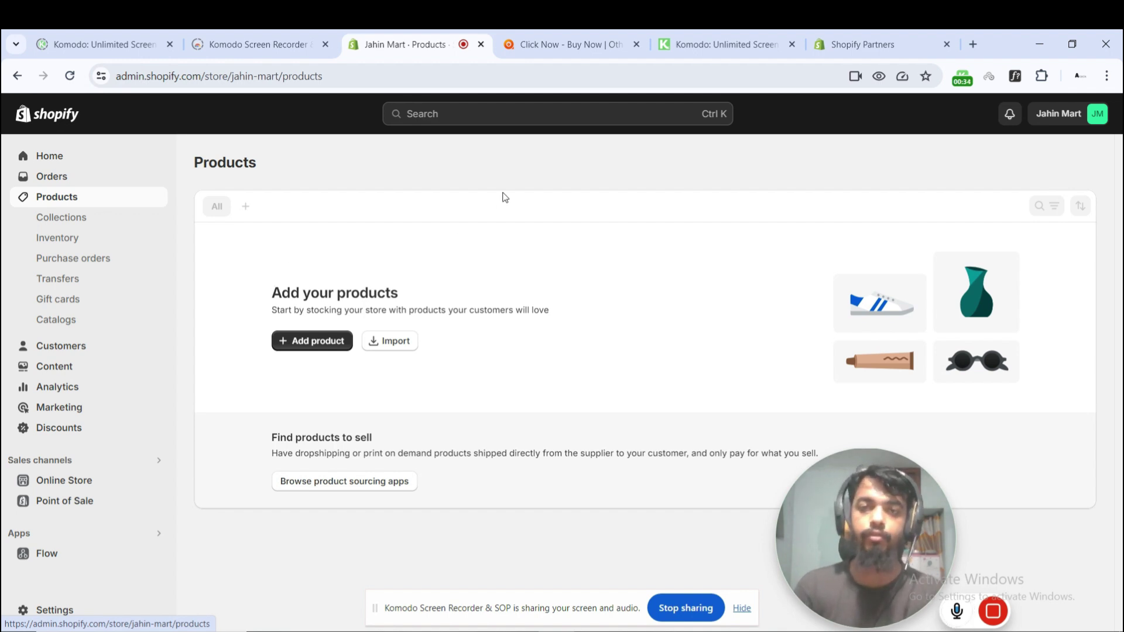
Step: Switch to the OthoiMart storefront and allow third-party cookies for the site
{"action": "left_click", "coordinate": [536, 30]}
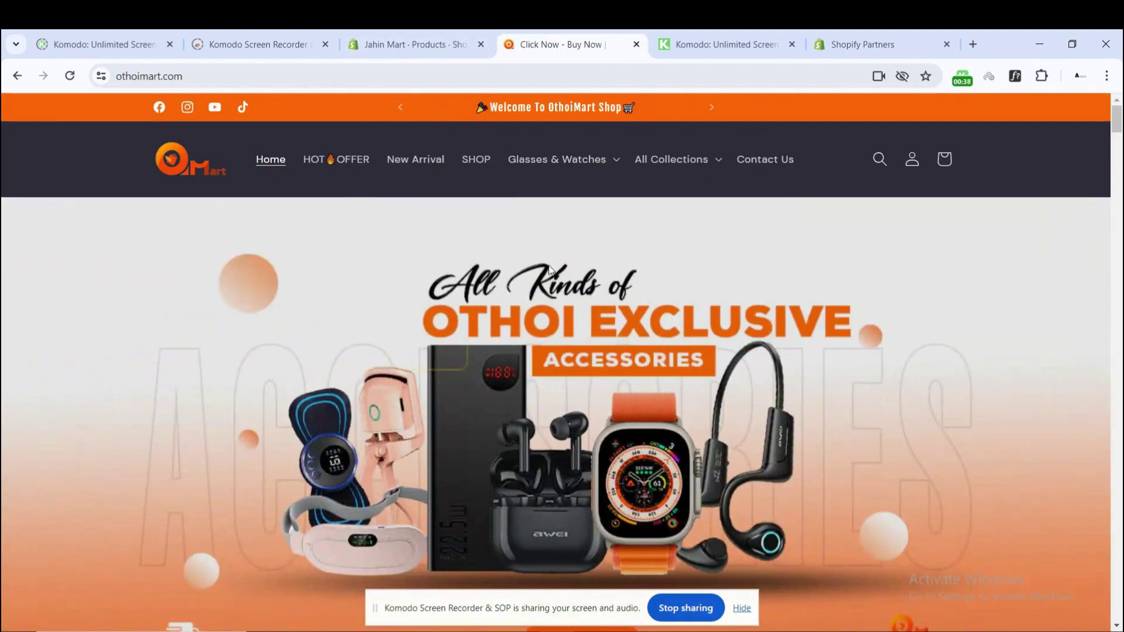
{"action": "scroll", "coordinate": [550, 267], "scroll_direction": "down", "scroll_amount": 6}
{"action": "scroll", "coordinate": [549, 267], "scroll_direction": "up", "scroll_amount": 6}
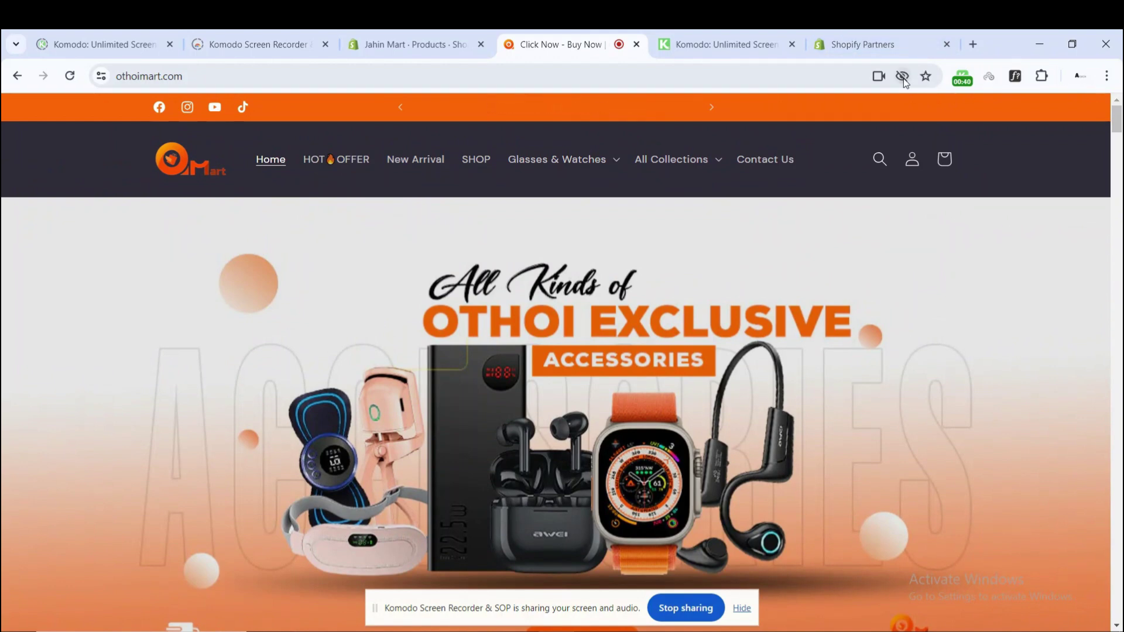
{"action": "left_click", "coordinate": [902, 76]}
{"action": "left_click", "coordinate": [918, 230]}
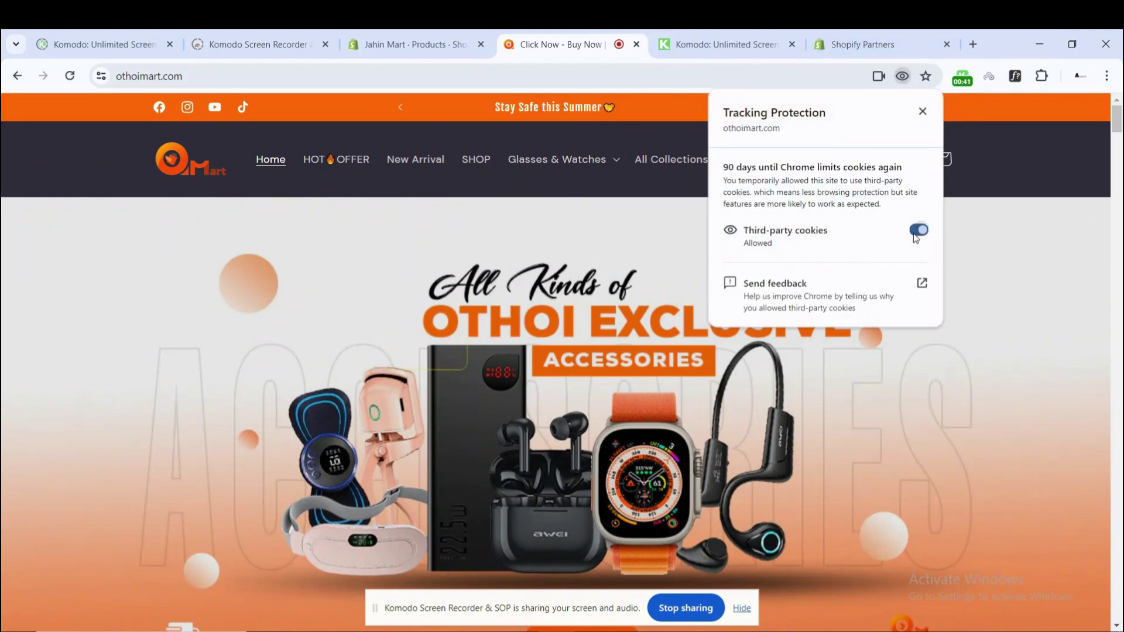
{"action": "left_click", "coordinate": [549, 269]}
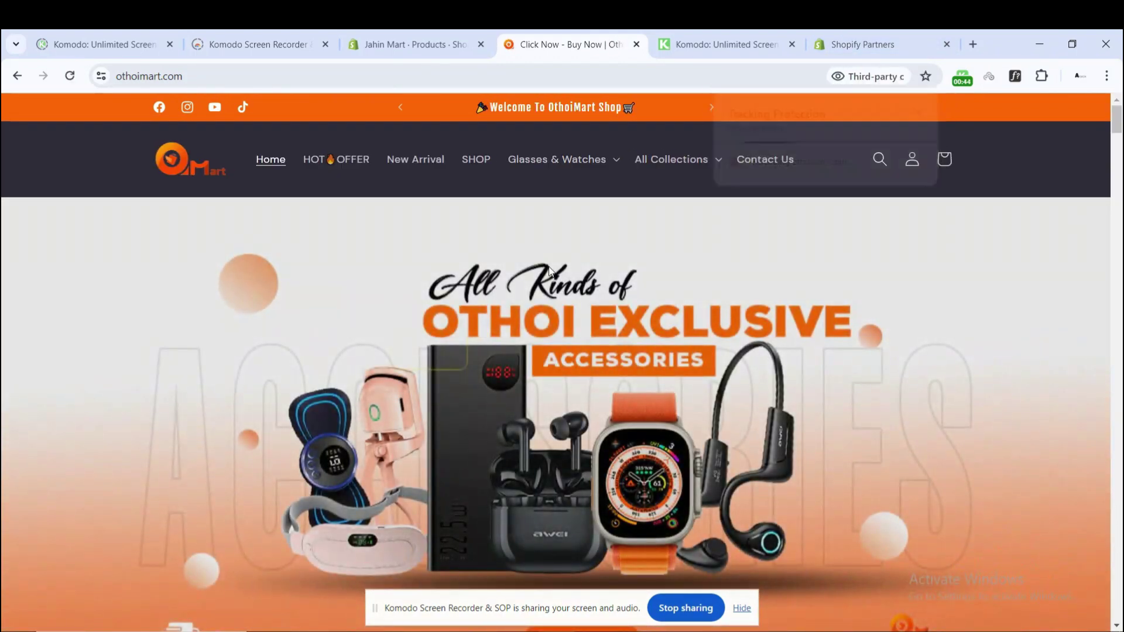
Step: Examine the OthoiMart home page, including its banners and the Hot Offer product listings
{"action": "scroll", "coordinate": [469, 326], "scroll_direction": "down", "scroll_amount": 3}
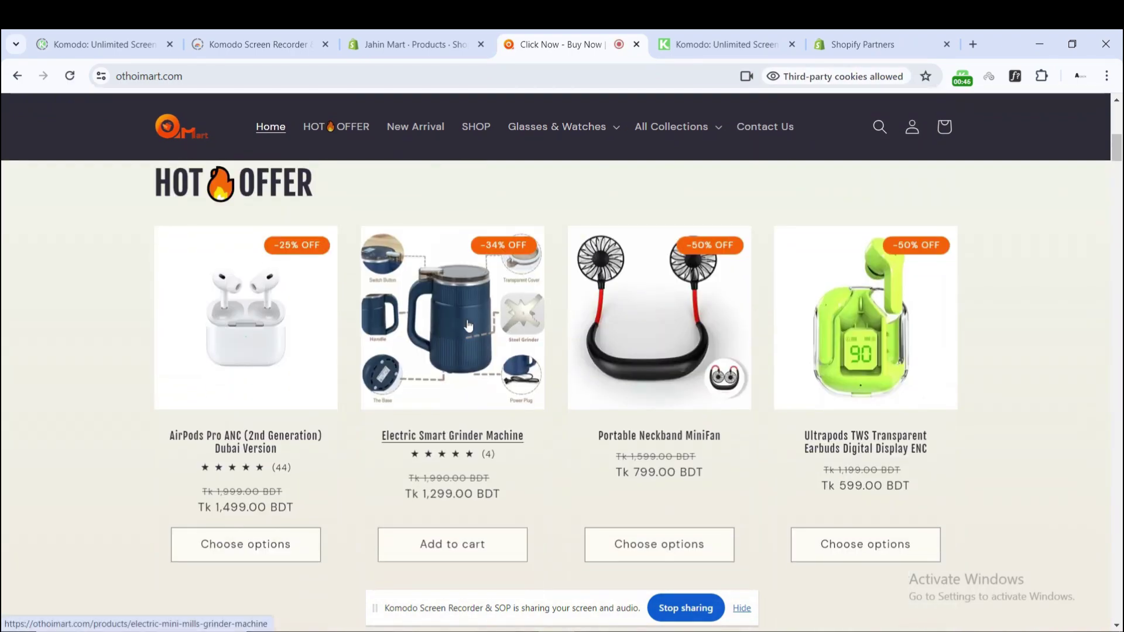
{"action": "scroll", "coordinate": [468, 325], "scroll_direction": "down", "scroll_amount": 15}
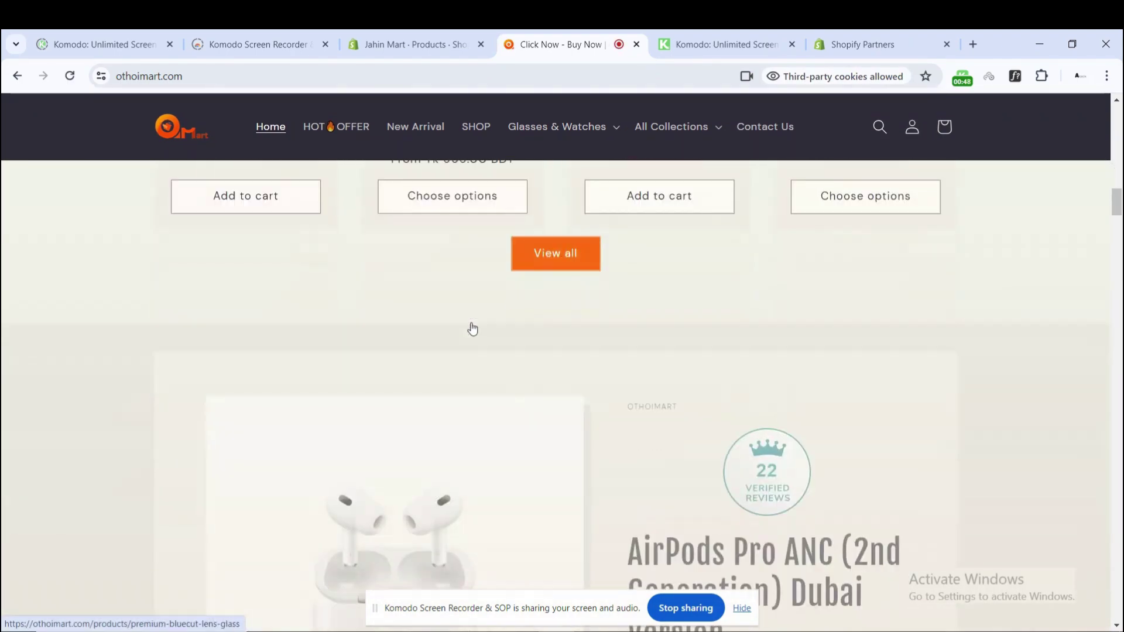
{"action": "scroll", "coordinate": [473, 329], "scroll_direction": "up", "scroll_amount": 15}
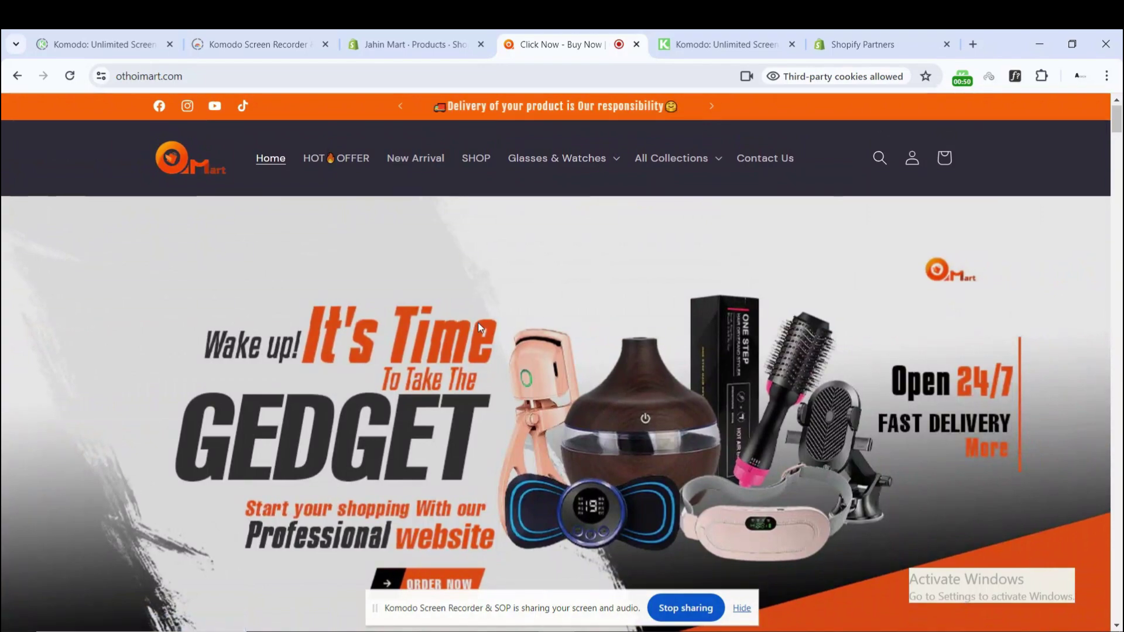
{"action": "scroll", "coordinate": [515, 246], "scroll_direction": "down", "scroll_amount": 10}
{"action": "scroll", "coordinate": [1009, 300], "scroll_direction": "down", "scroll_amount": 5}
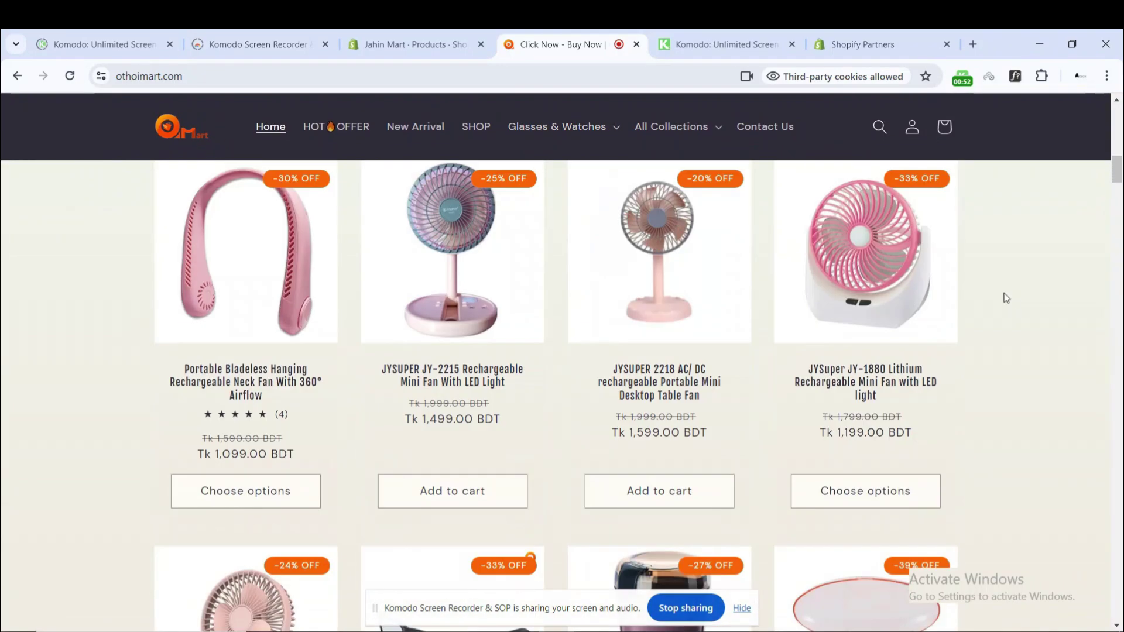
{"action": "scroll", "coordinate": [1013, 281], "scroll_direction": "up", "scroll_amount": 15}
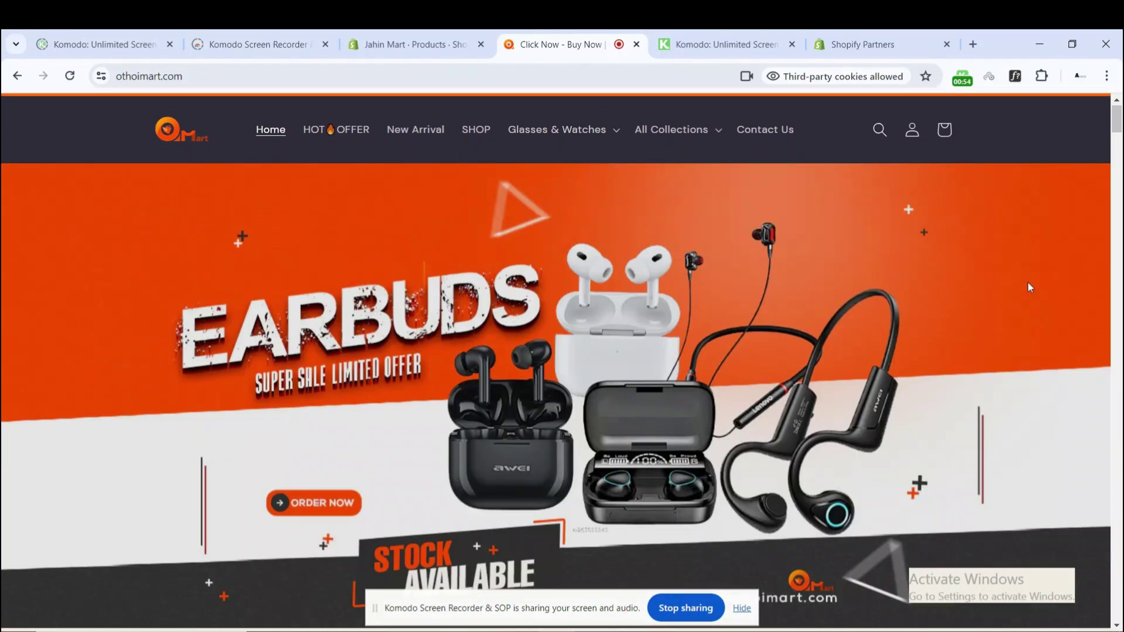
{"action": "scroll", "coordinate": [1029, 287], "scroll_direction": "down", "scroll_amount": 10}
{"action": "scroll", "coordinate": [1030, 286], "scroll_direction": "up", "scroll_amount": 6}
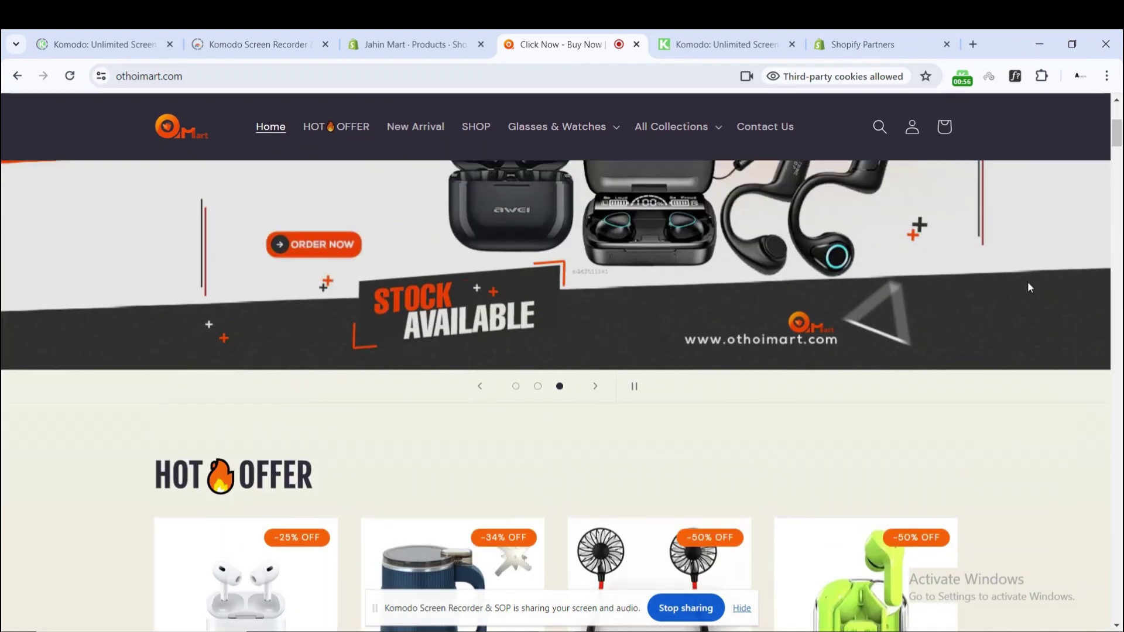
{"action": "scroll", "coordinate": [1027, 287], "scroll_direction": "down", "scroll_amount": 5}
{"action": "scroll", "coordinate": [442, 358], "scroll_direction": "up", "scroll_amount": 10}
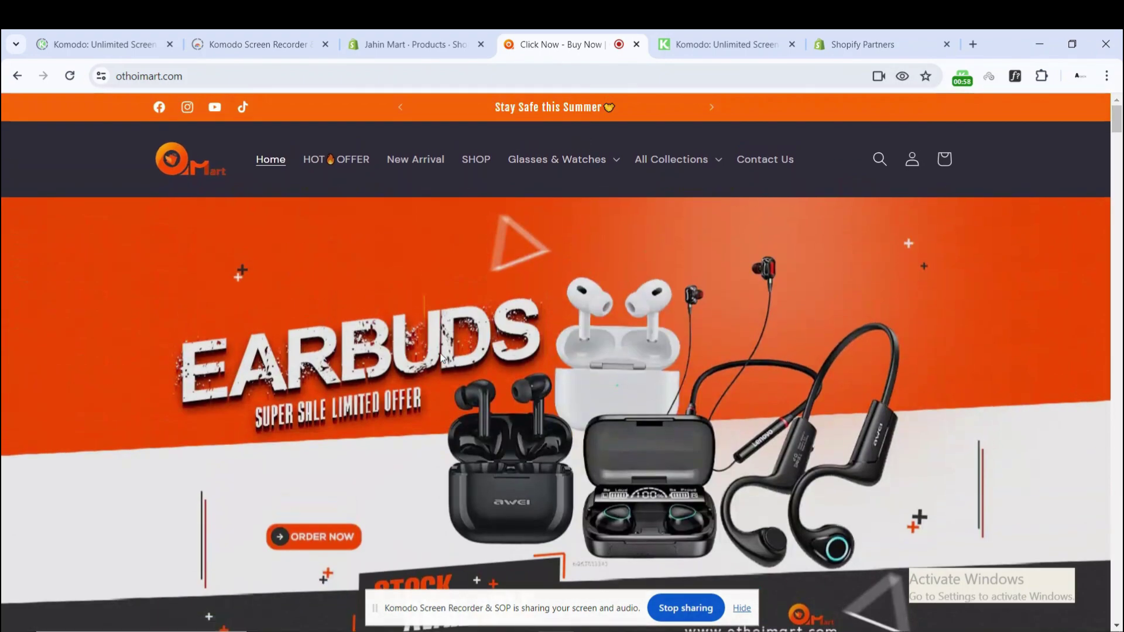
Step: Open the Electric Smart Grinder Machine product page on OthoiMart and examine its images, price and details
{"action": "left_click", "coordinate": [468, 35]}
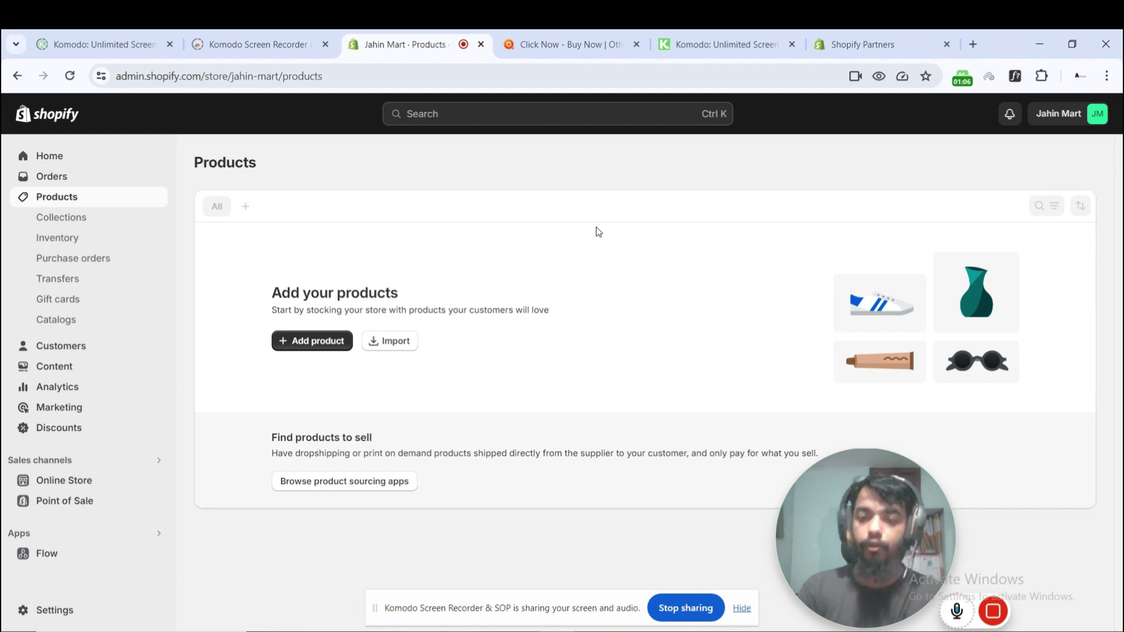
{"action": "left_click", "coordinate": [570, 42]}
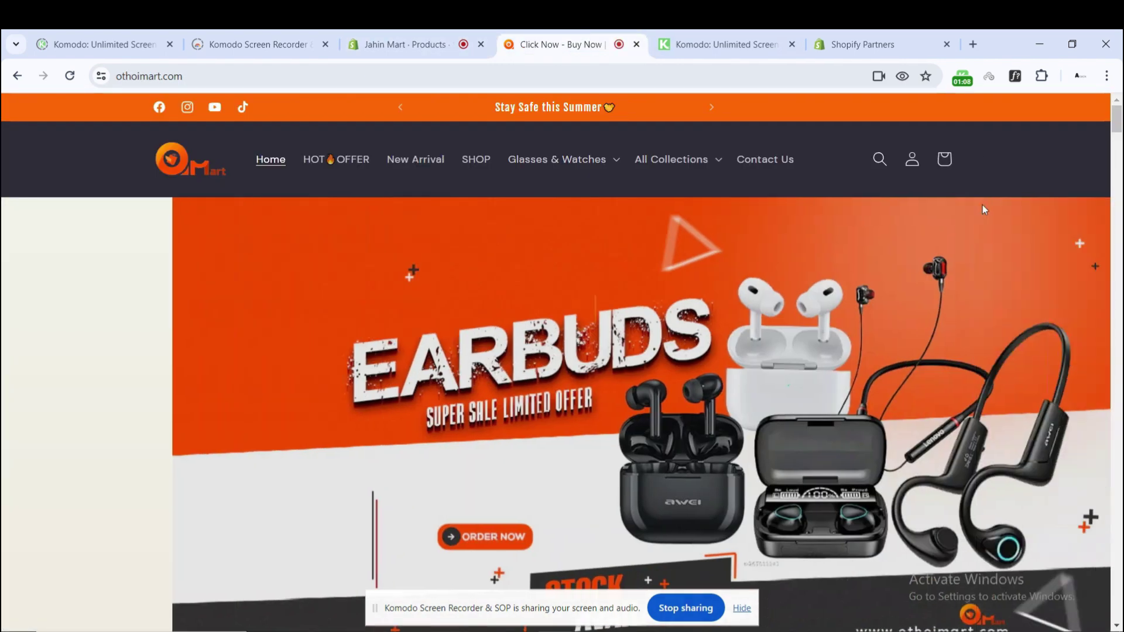
{"action": "scroll", "coordinate": [953, 275], "scroll_direction": "down", "scroll_amount": 10}
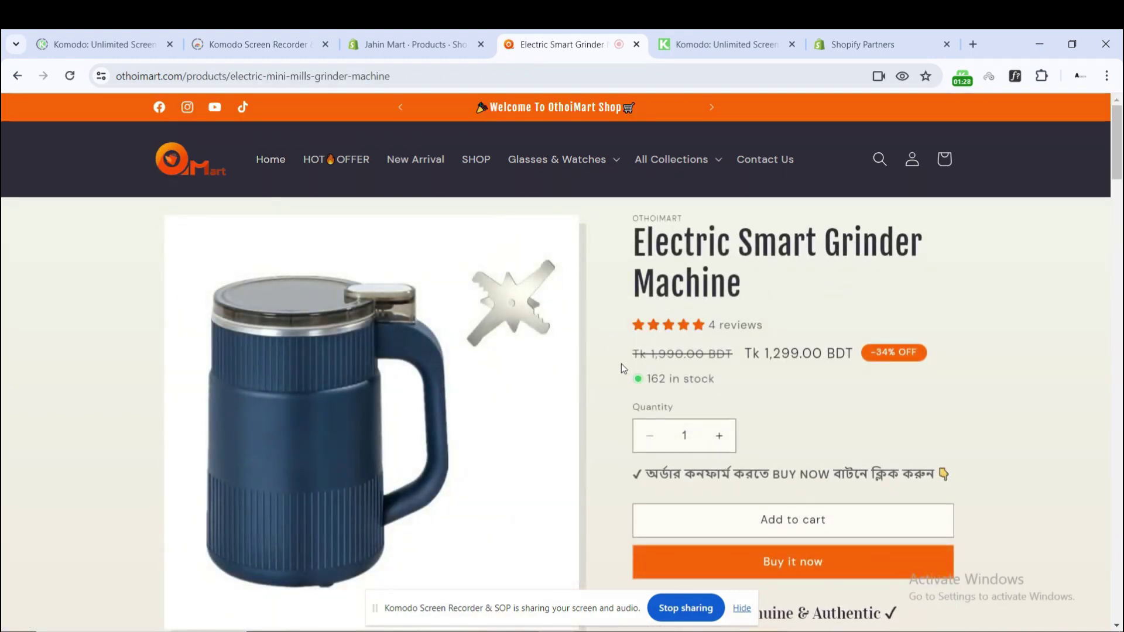
{"action": "scroll", "coordinate": [621, 364], "scroll_direction": "down", "scroll_amount": 6}
{"action": "scroll", "coordinate": [621, 364], "scroll_direction": "up", "scroll_amount": 6}
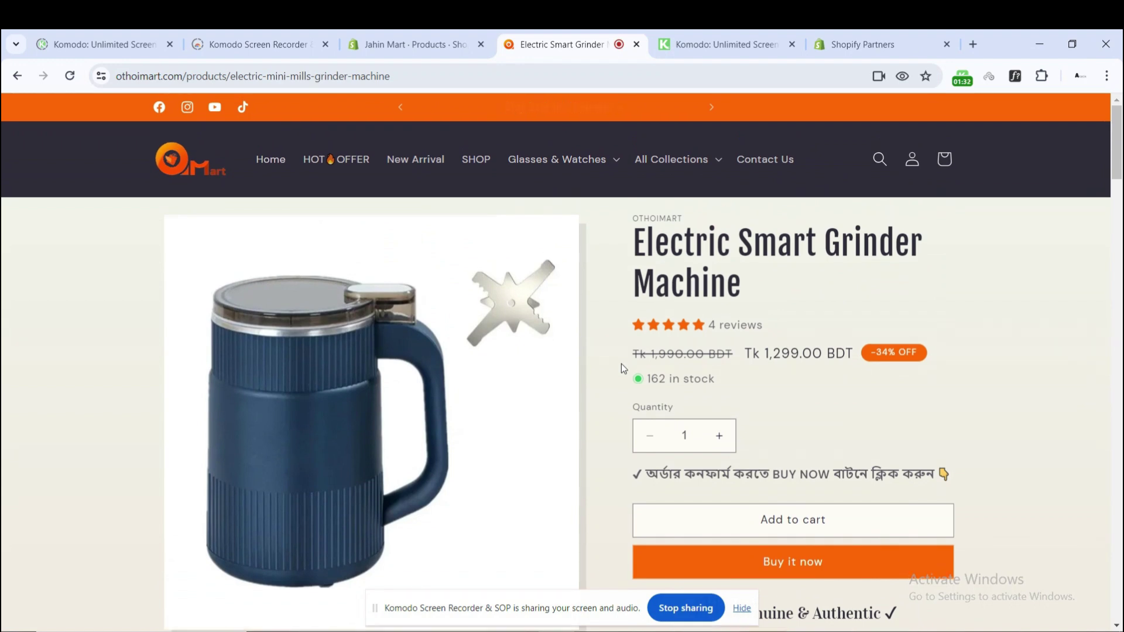
{"action": "scroll", "coordinate": [621, 364], "scroll_direction": "down", "scroll_amount": 6}
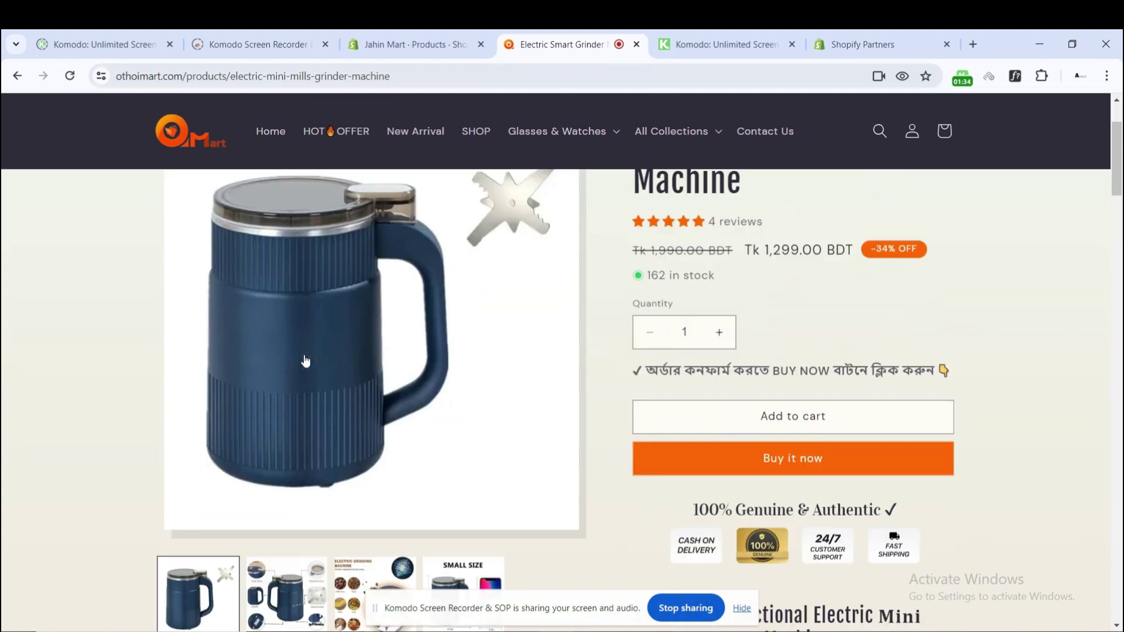
{"action": "scroll", "coordinate": [608, 441], "scroll_direction": "down", "scroll_amount": 5}
{"action": "scroll", "coordinate": [609, 441], "scroll_direction": "up", "scroll_amount": 12}
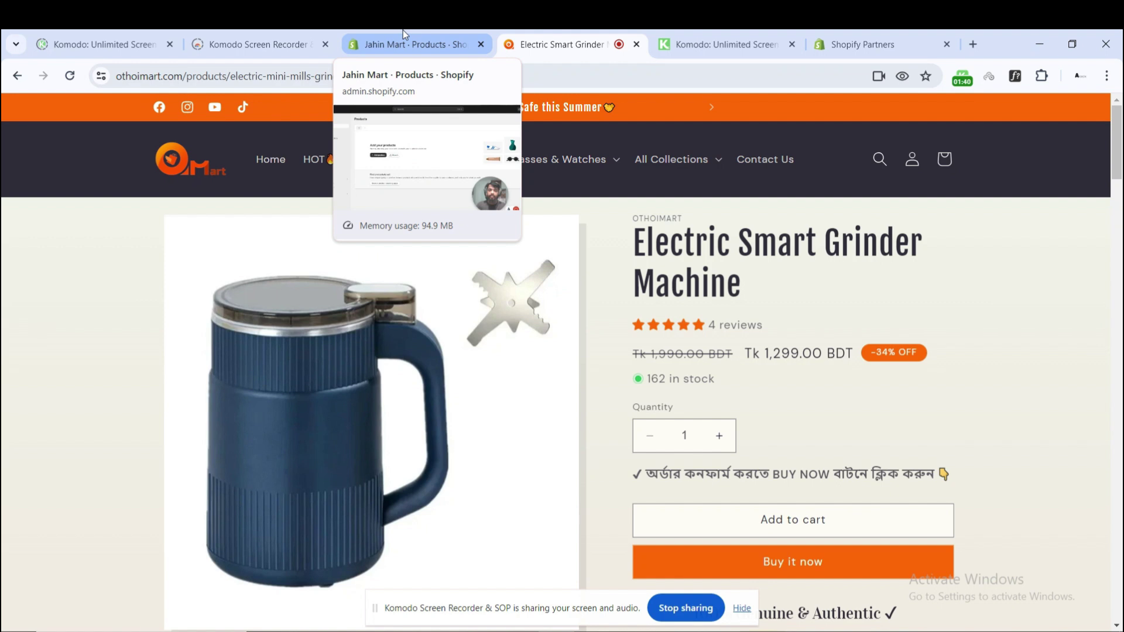
Step: Start a new product in the Jahin Mart Shopify admin with its title field active, and return to the grinder's product page
{"action": "left_click", "coordinate": [402, 30]}
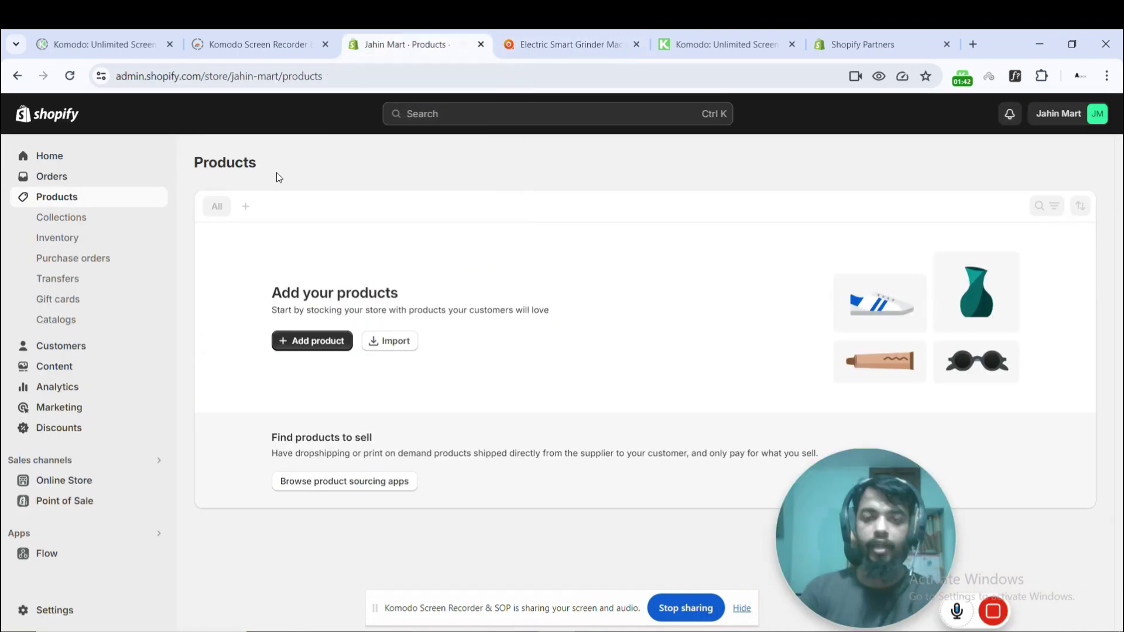
{"action": "left_click", "coordinate": [326, 348]}
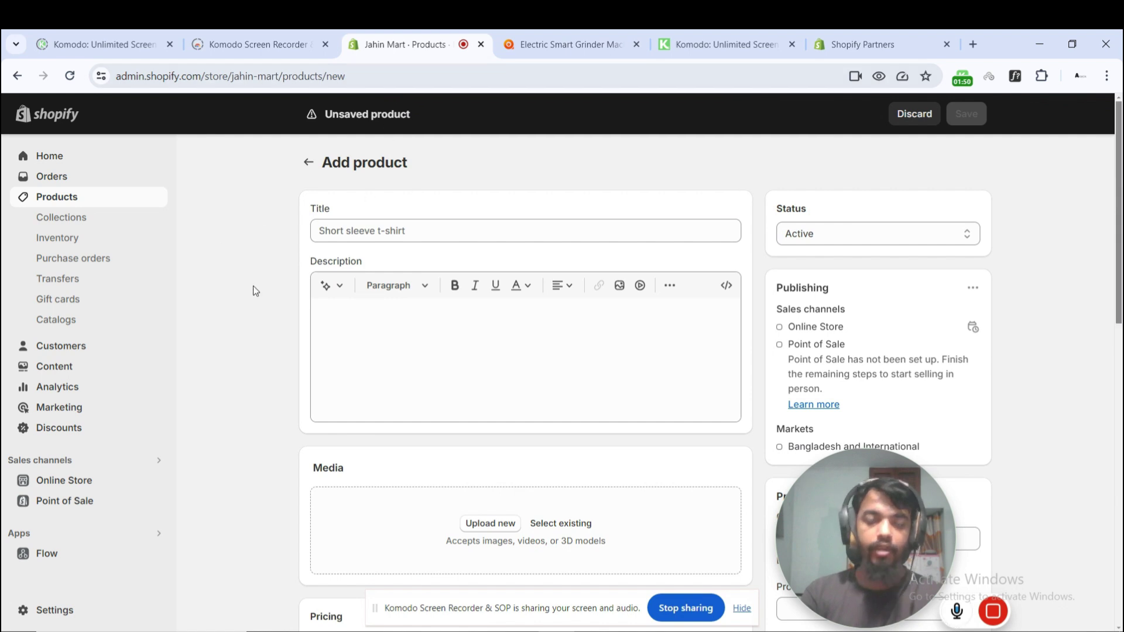
{"action": "left_click", "coordinate": [343, 232]}
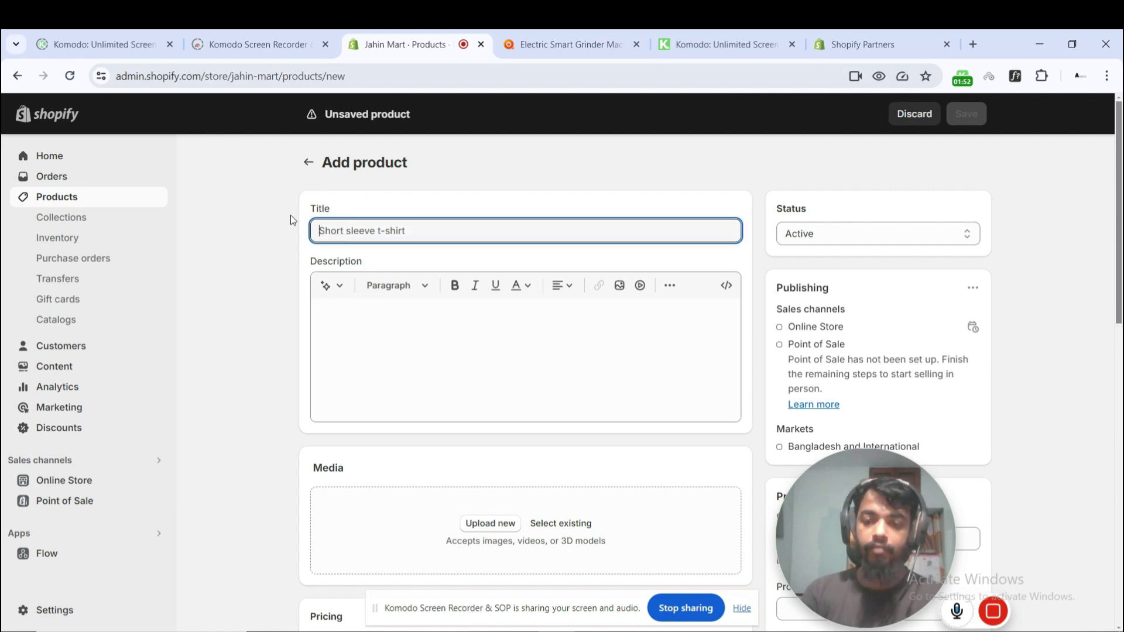
{"action": "left_click", "coordinate": [571, 43]}
{"action": "left_click_drag", "start_coordinate": [639, 245], "coordinate": [736, 286]}
{"action": "left_click", "coordinate": [715, 248]}
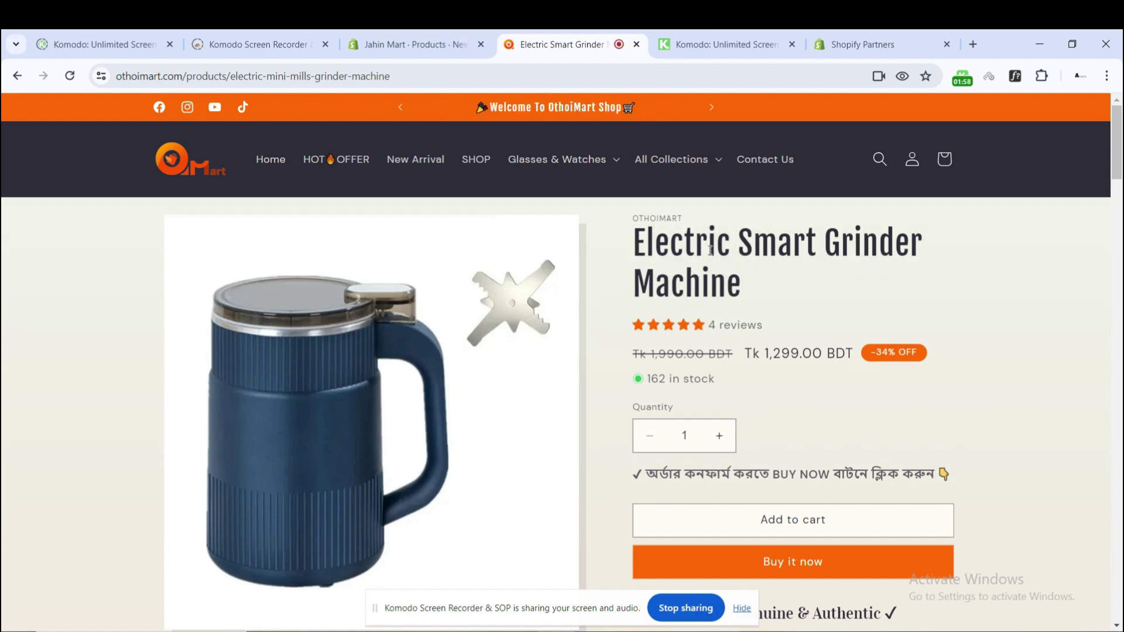
{"action": "left_click_drag", "start_coordinate": [638, 243], "coordinate": [728, 270]}
{"action": "left_click", "coordinate": [649, 243]}
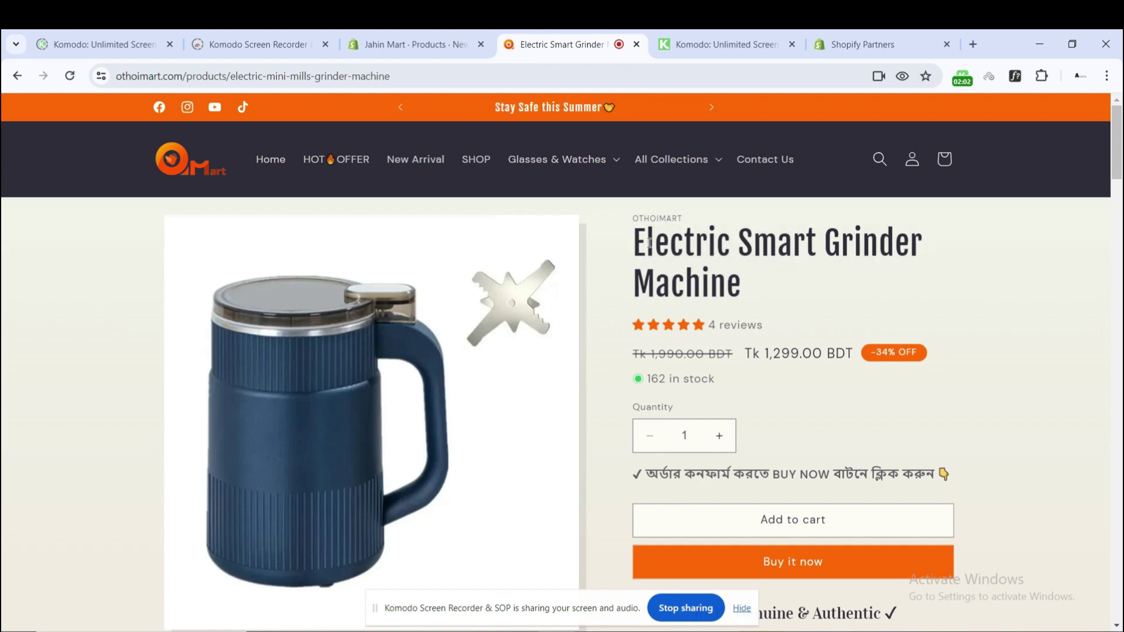
{"action": "left_click_drag", "start_coordinate": [636, 239], "coordinate": [726, 279]}
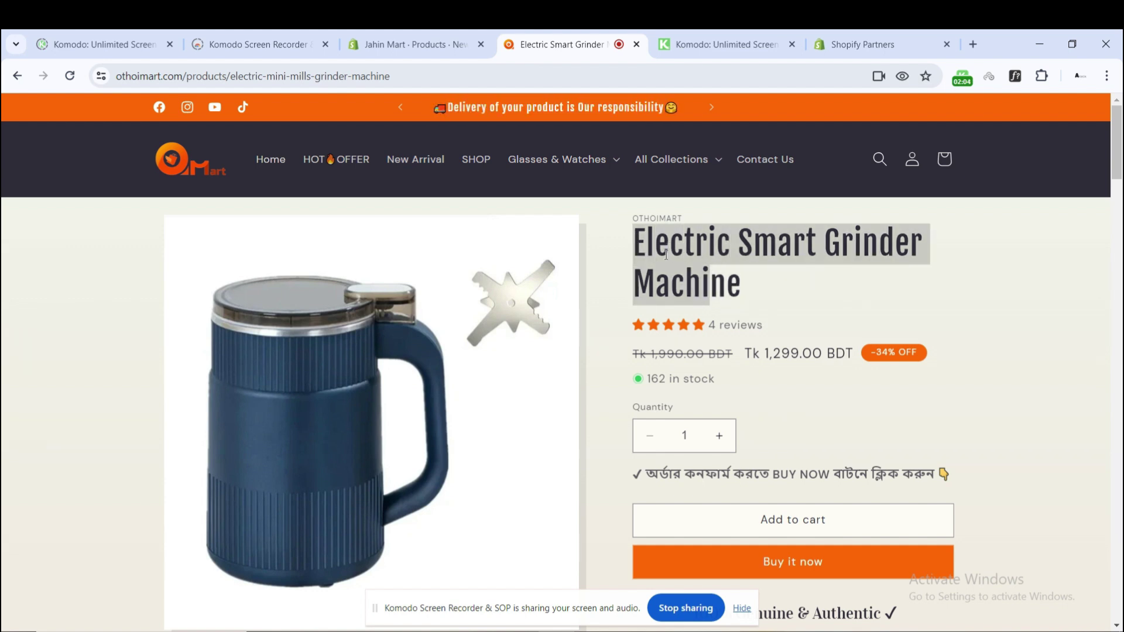
{"action": "left_click", "coordinate": [636, 243]}
{"action": "left_click_drag", "start_coordinate": [637, 243], "coordinate": [726, 282]}
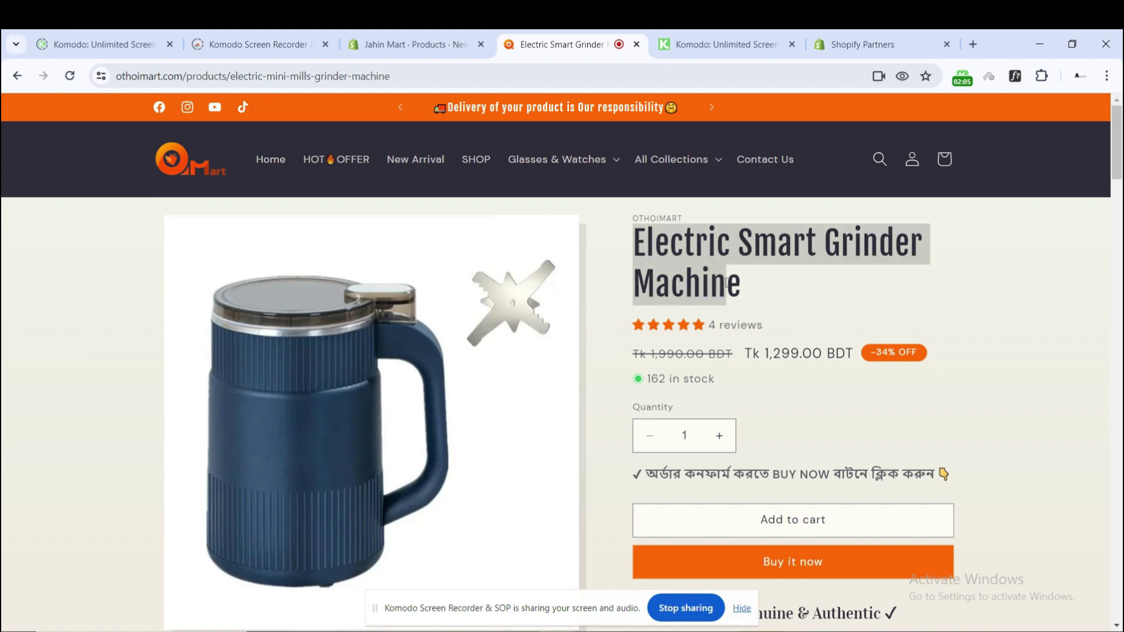
{"action": "right_click", "coordinate": [698, 261]}
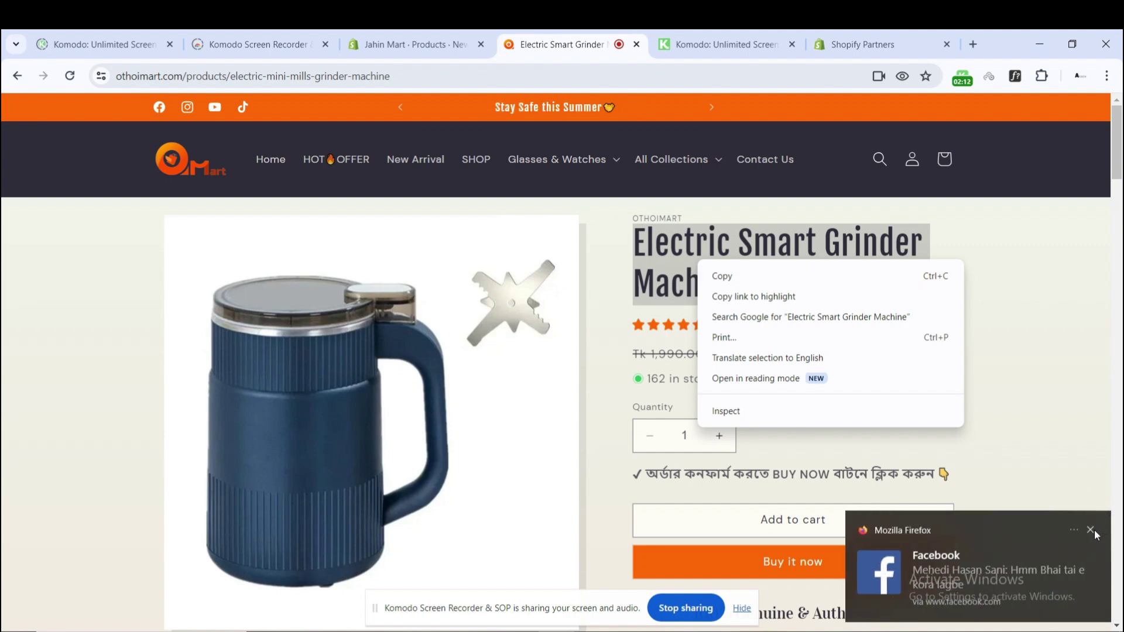
{"action": "left_click", "coordinate": [1092, 531]}
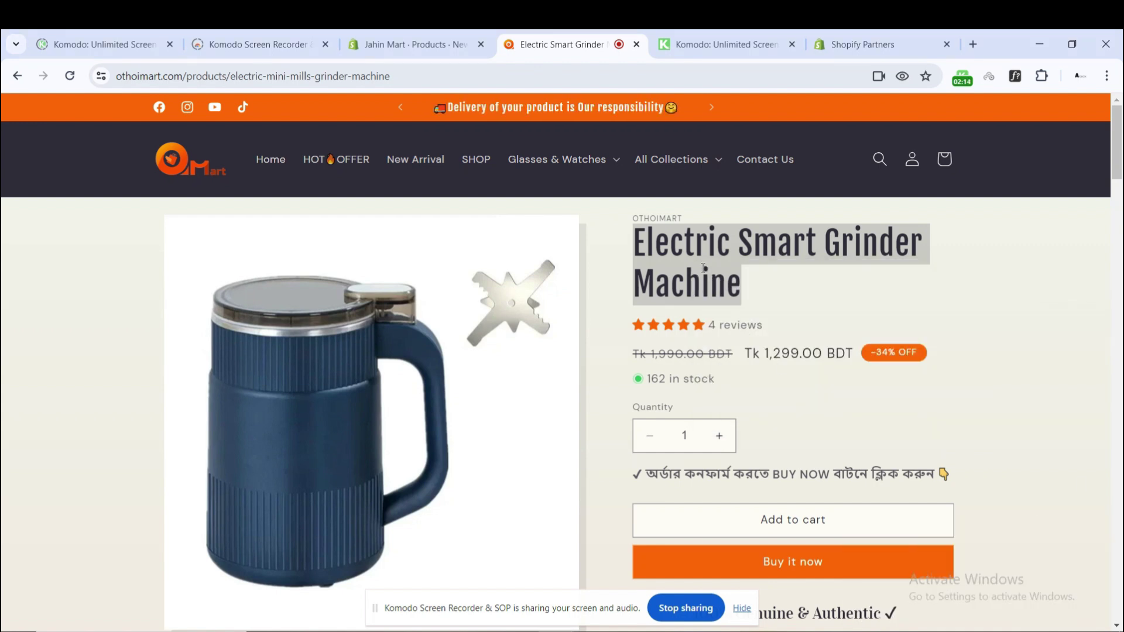
{"action": "right_click", "coordinate": [667, 252]}
{"action": "key", "text": "Escape"}
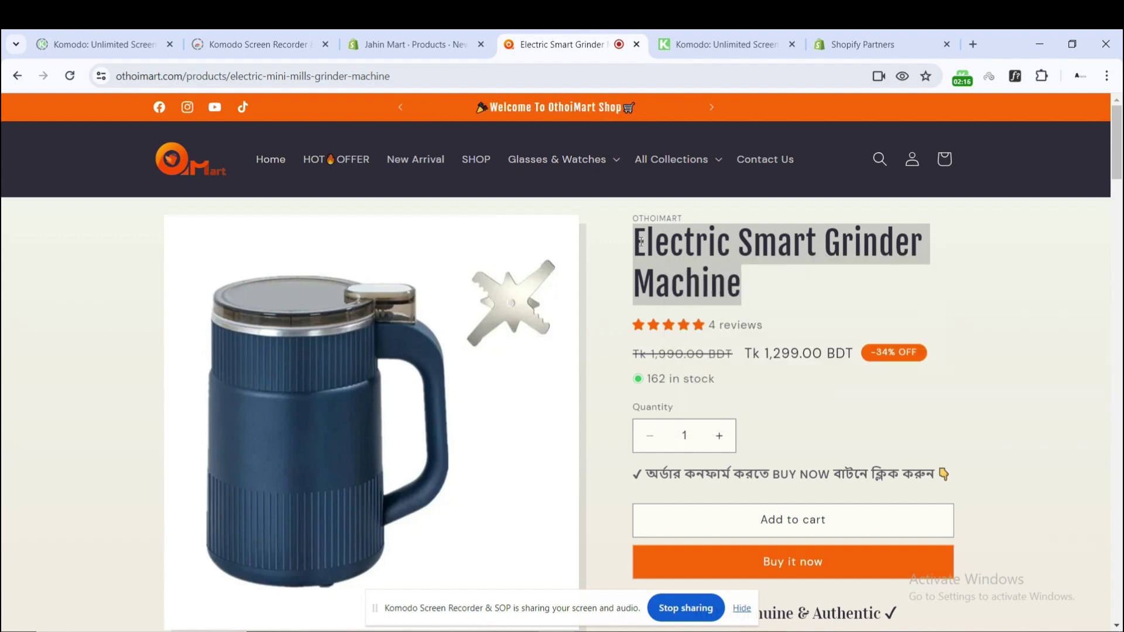
{"action": "left_click", "coordinate": [638, 240]}
{"action": "left_click_drag", "start_coordinate": [638, 240], "coordinate": [733, 291]}
{"action": "left_click", "coordinate": [732, 282]}
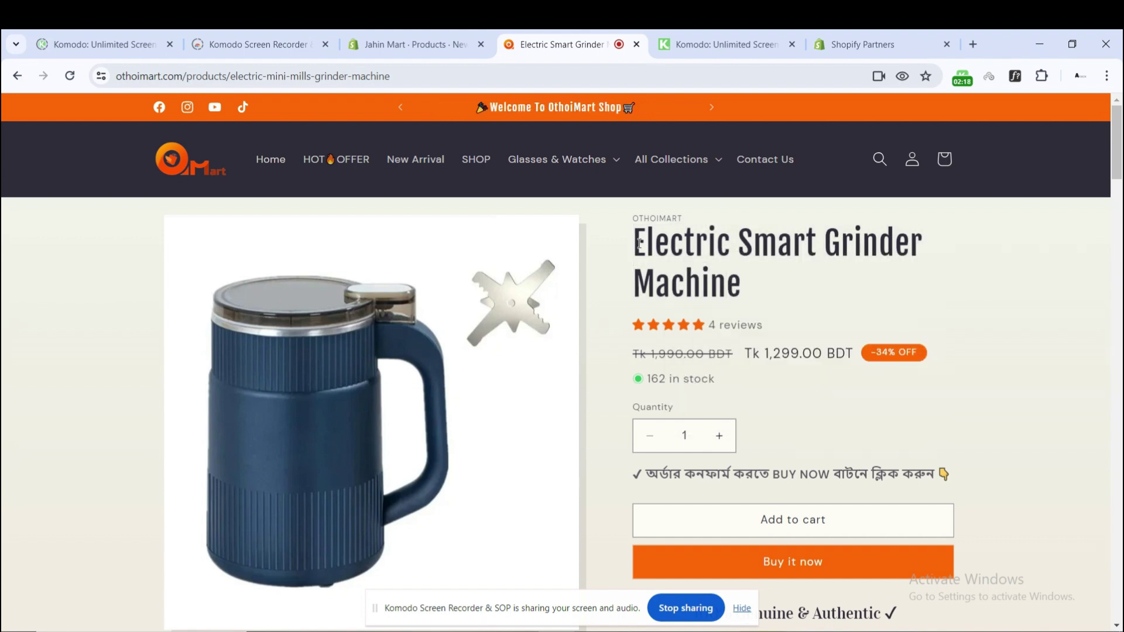
Step: Copy the product name "Electric Smart Grinder Machine" from OthoiMart into the title of the new Shopify product
{"action": "left_click_drag", "start_coordinate": [638, 241], "coordinate": [745, 295]}
{"action": "right_click", "coordinate": [678, 267]}
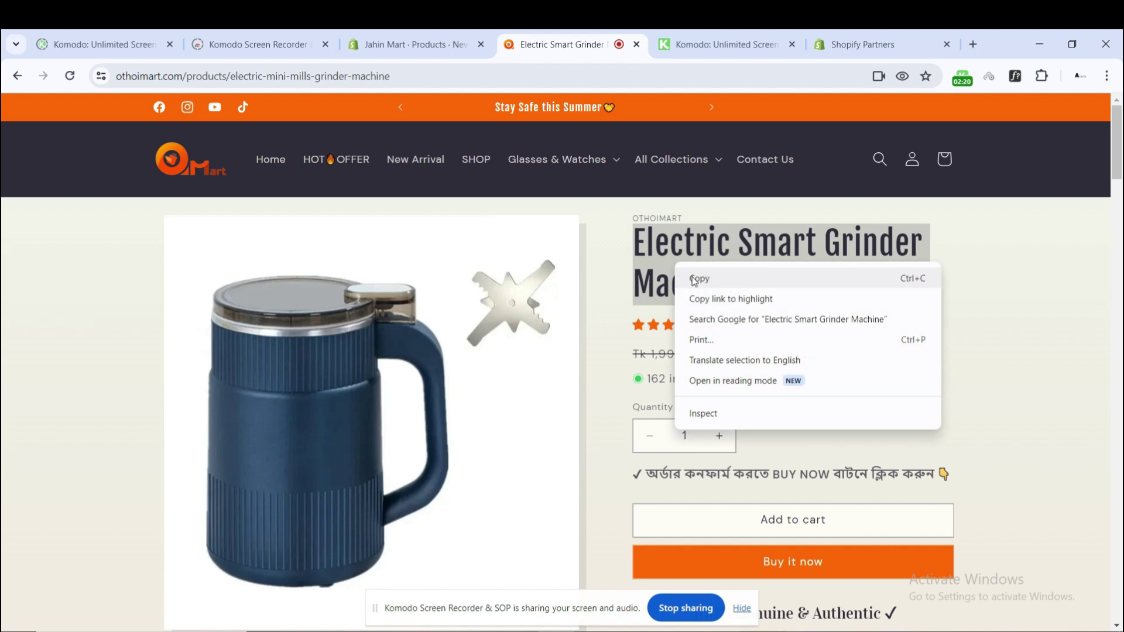
{"action": "left_click", "coordinate": [694, 279]}
{"action": "left_click", "coordinate": [427, 44]}
{"action": "key", "text": "ctrl+v"}
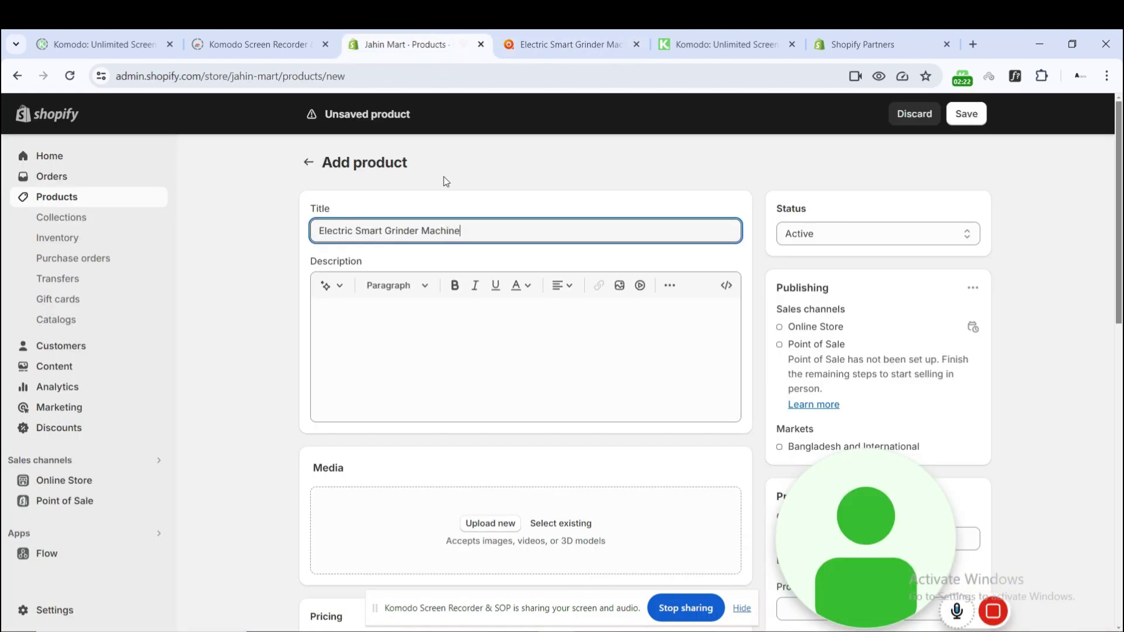
{"action": "left_click", "coordinate": [267, 323]}
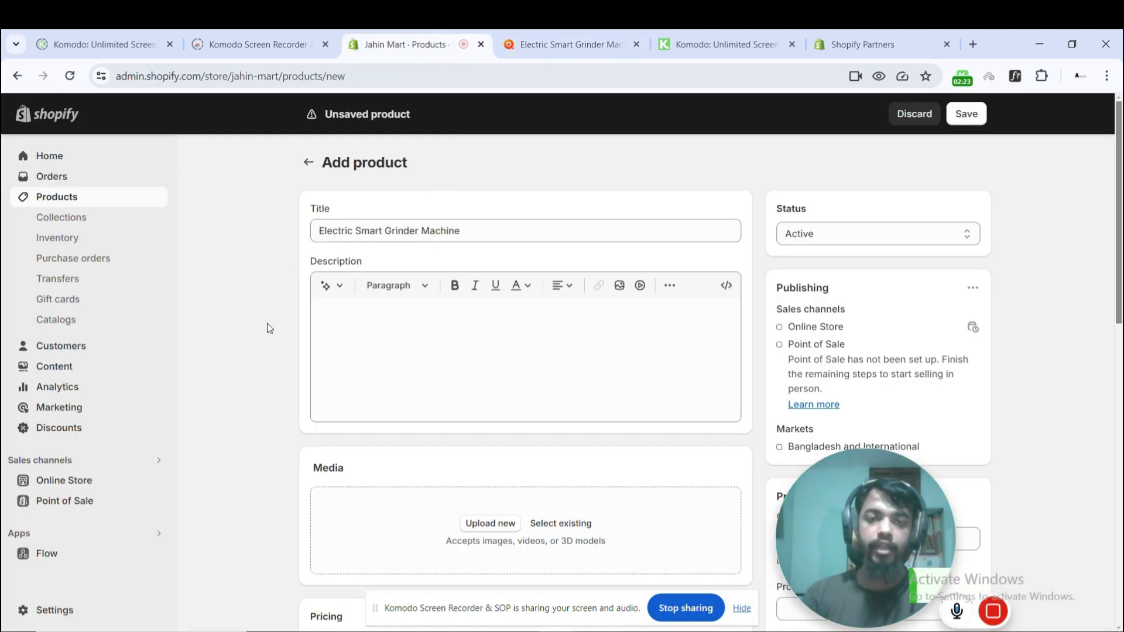
Step: Make the new product's description field active and examine the grinder's description and feature list on its OthoiMart page
{"action": "left_click", "coordinate": [412, 322]}
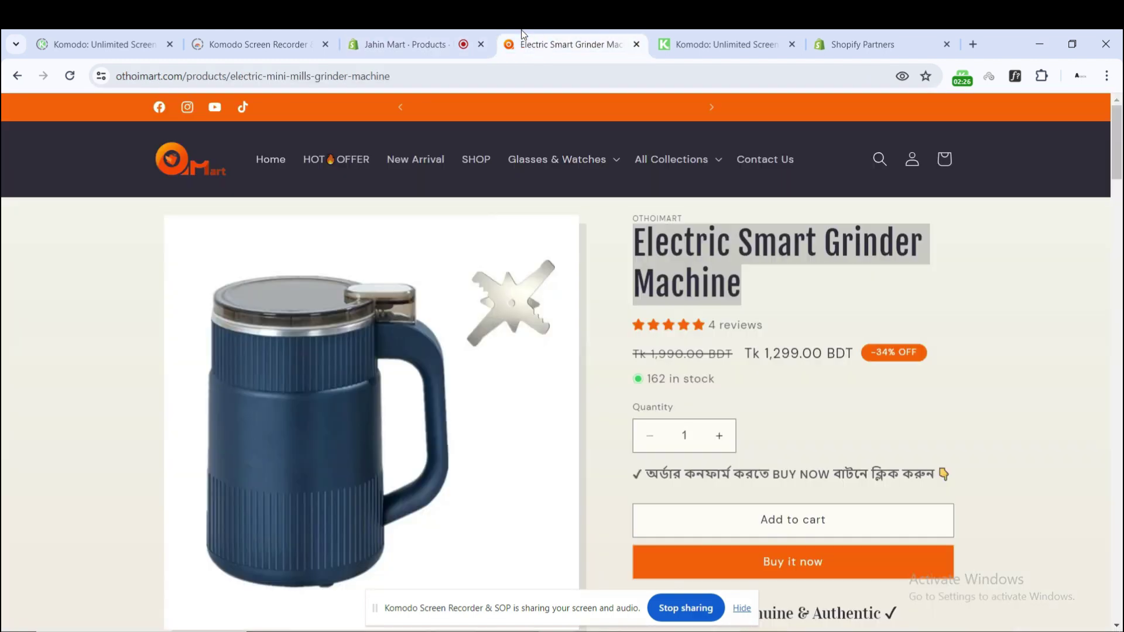
{"action": "left_click", "coordinate": [562, 44]}
{"action": "scroll", "coordinate": [770, 303], "scroll_direction": "down", "scroll_amount": 3}
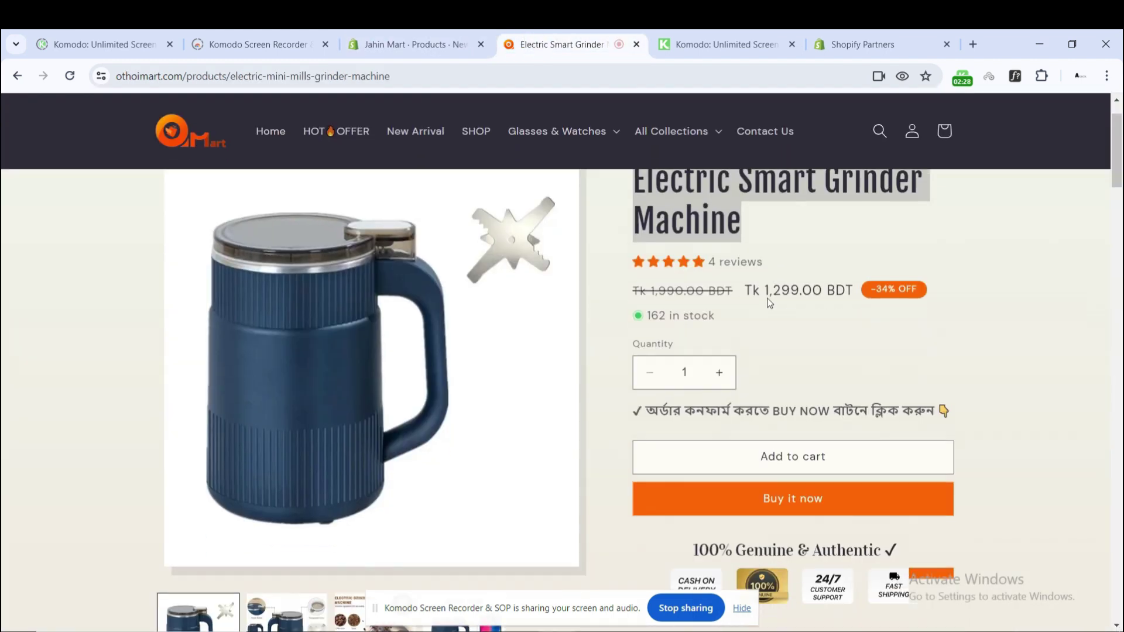
{"action": "scroll", "coordinate": [770, 302], "scroll_direction": "up", "scroll_amount": 3}
{"action": "scroll", "coordinate": [615, 293], "scroll_direction": "down", "scroll_amount": 6}
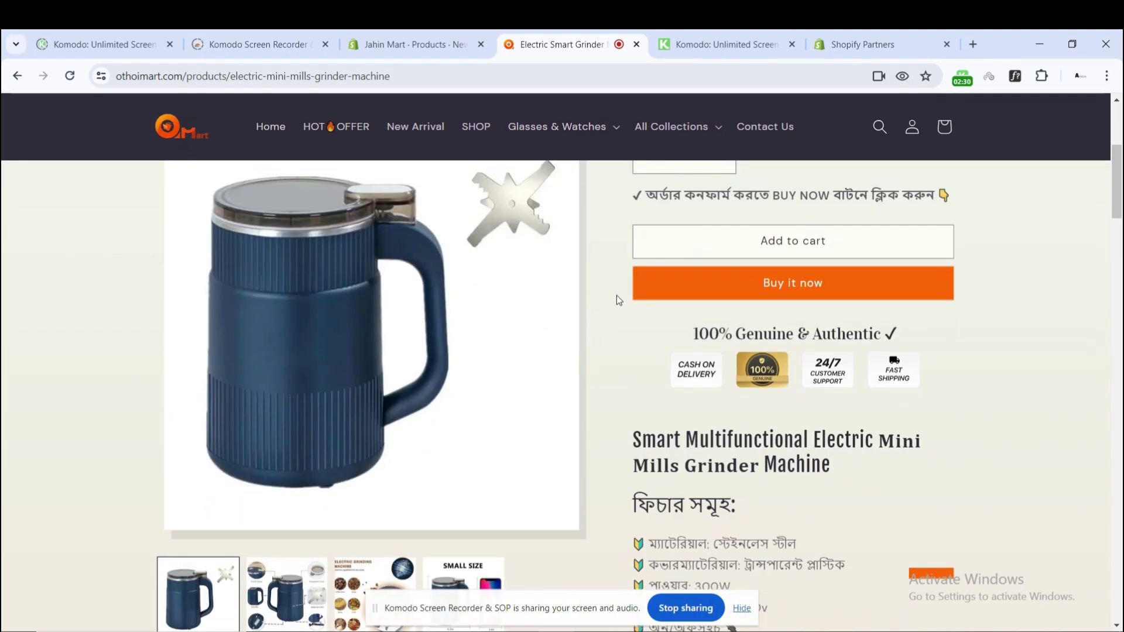
{"action": "scroll", "coordinate": [656, 314], "scroll_direction": "down", "scroll_amount": 1}
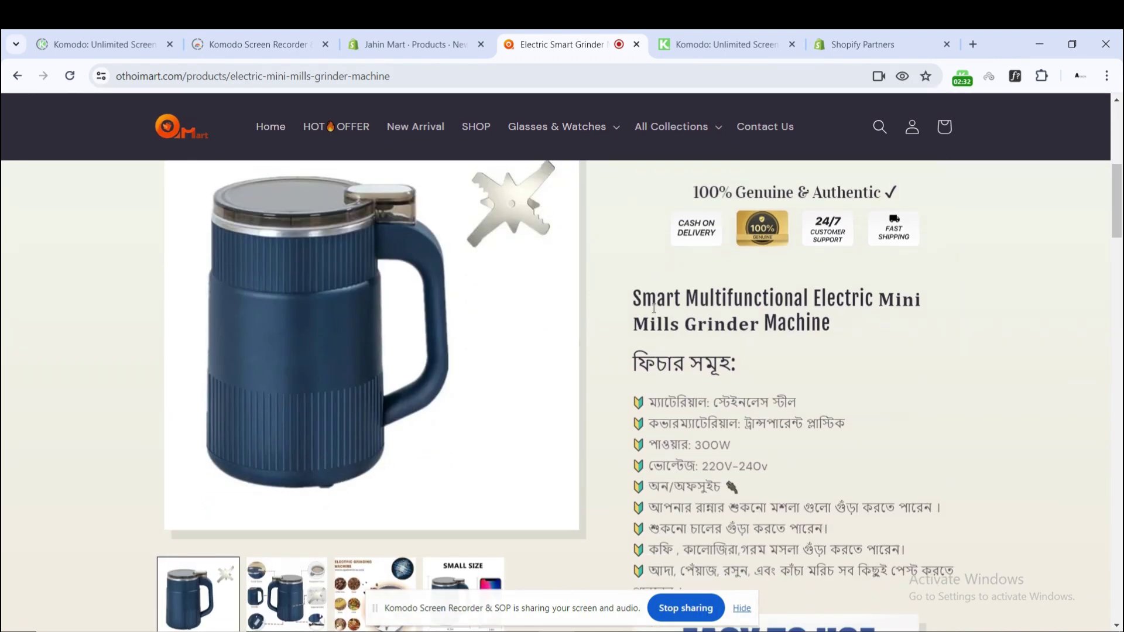
{"action": "scroll", "coordinate": [648, 324], "scroll_direction": "down", "scroll_amount": 7}
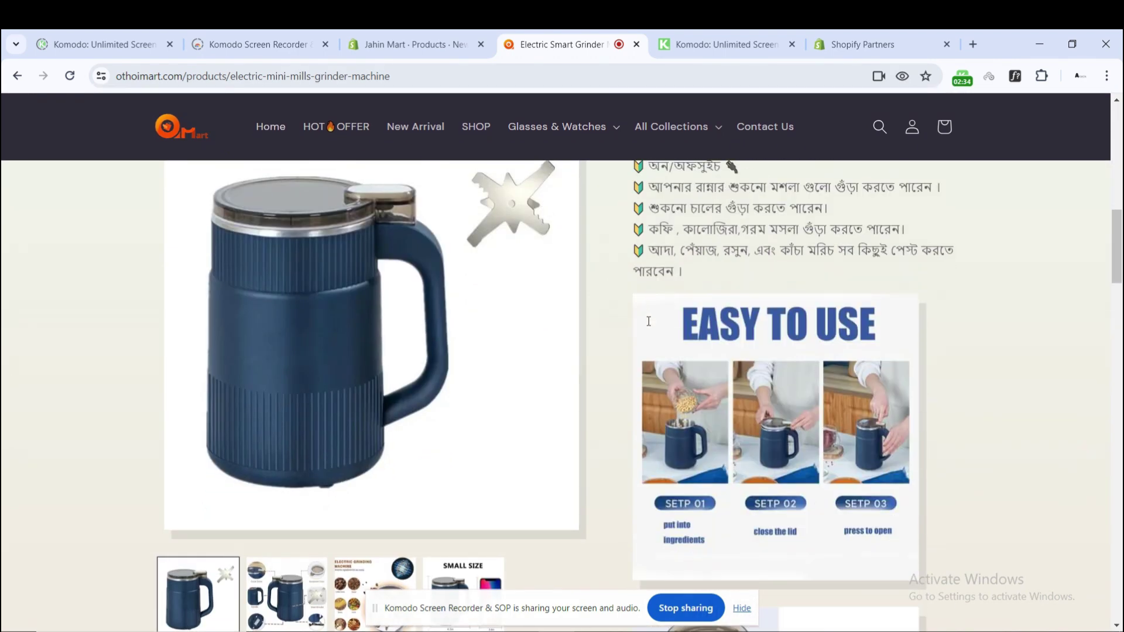
{"action": "scroll", "coordinate": [648, 328], "scroll_direction": "up", "scroll_amount": 3}
{"action": "scroll", "coordinate": [648, 328], "scroll_direction": "up", "scroll_amount": 5}
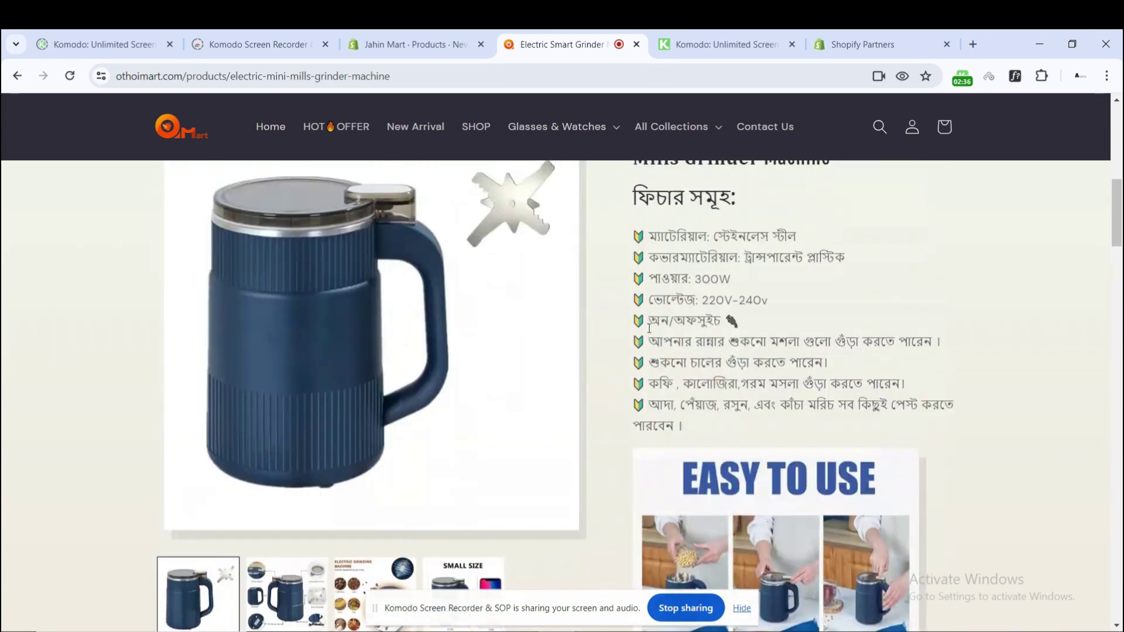
Step: Copy the grinder's full description from OthoiMart, from its heading through the feature list and images, into the Shopify product's description
{"action": "left_click_drag", "start_coordinate": [637, 298], "coordinate": [901, 456]}
{"action": "scroll", "coordinate": [693, 475], "scroll_direction": "down", "scroll_amount": 2}
{"action": "scroll", "coordinate": [697, 482], "scroll_direction": "down", "scroll_amount": 8}
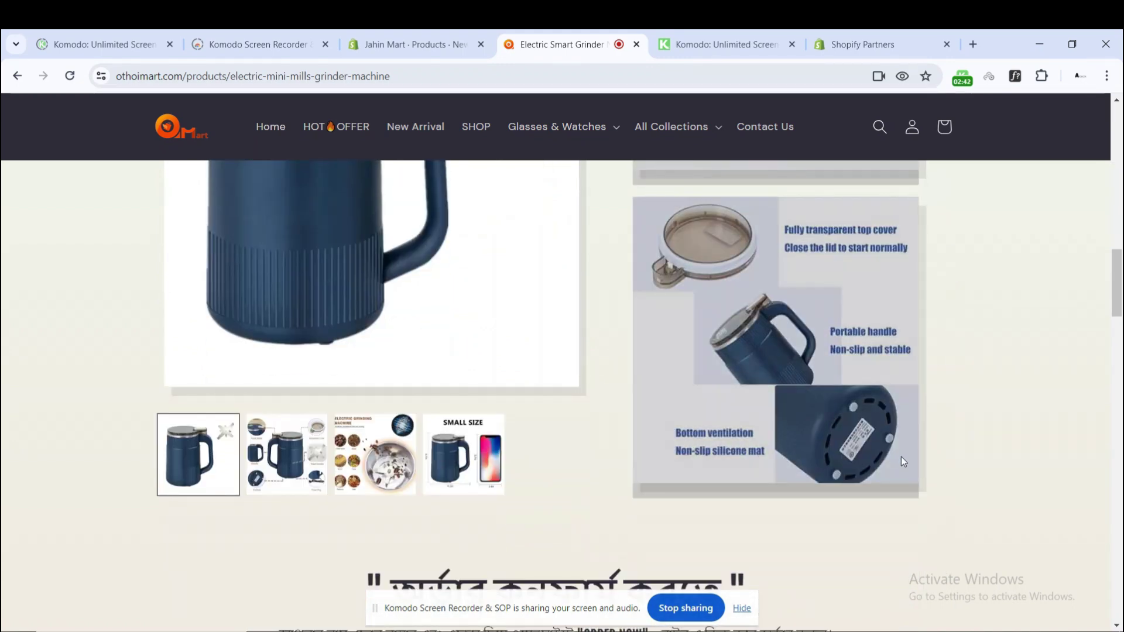
{"action": "right_click", "coordinate": [795, 368]}
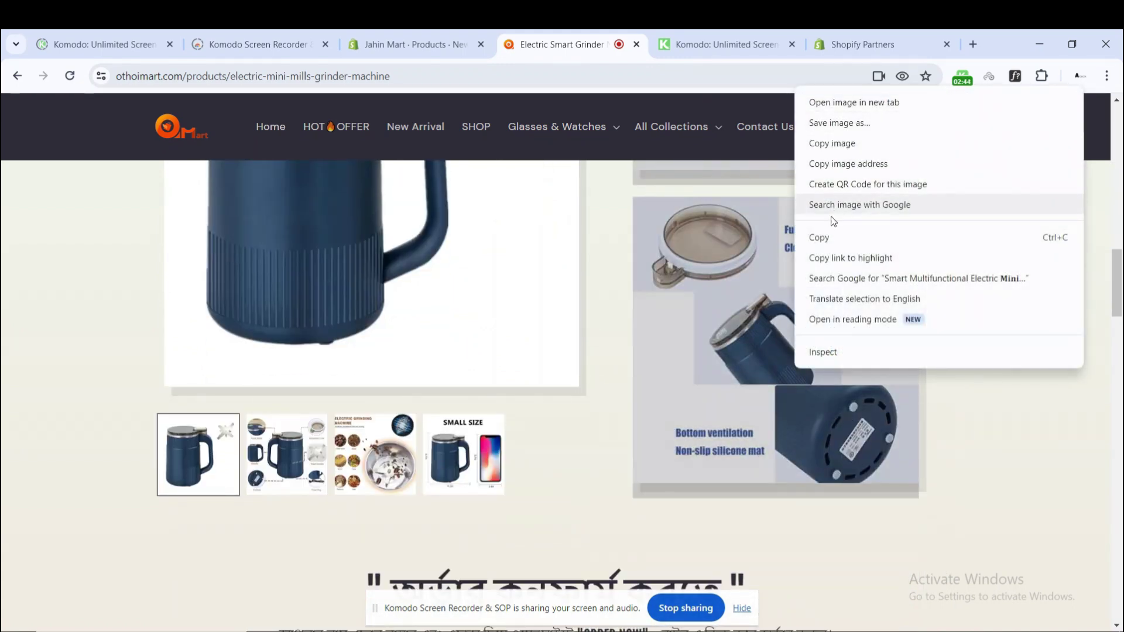
{"action": "left_click", "coordinate": [837, 233]}
{"action": "left_click", "coordinate": [403, 35]}
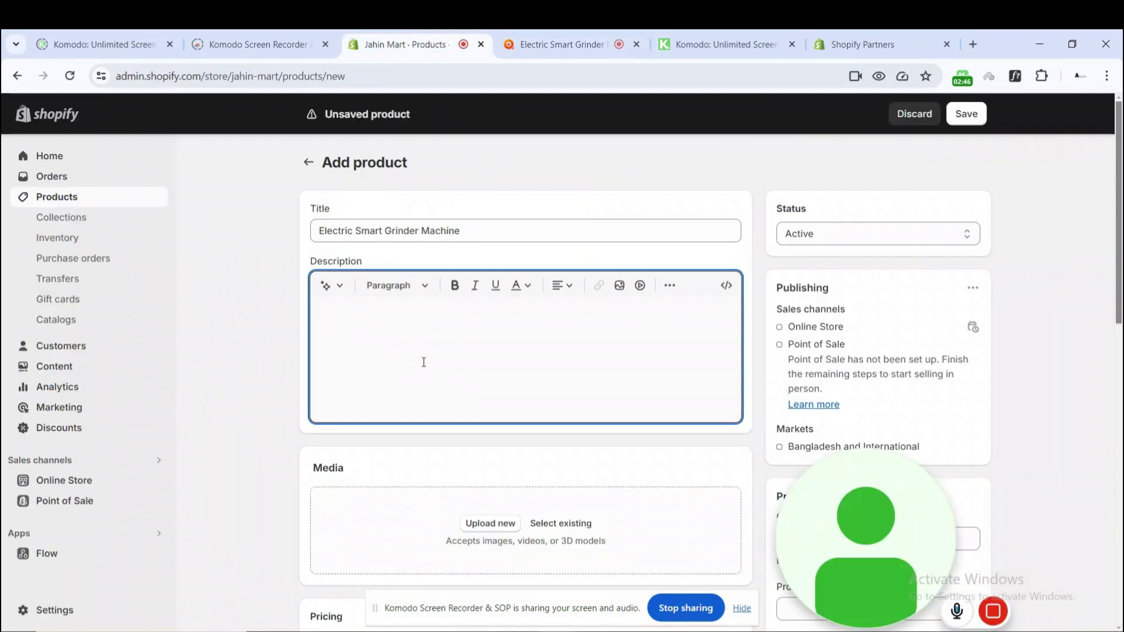
{"action": "key", "text": "ctrl+v"}
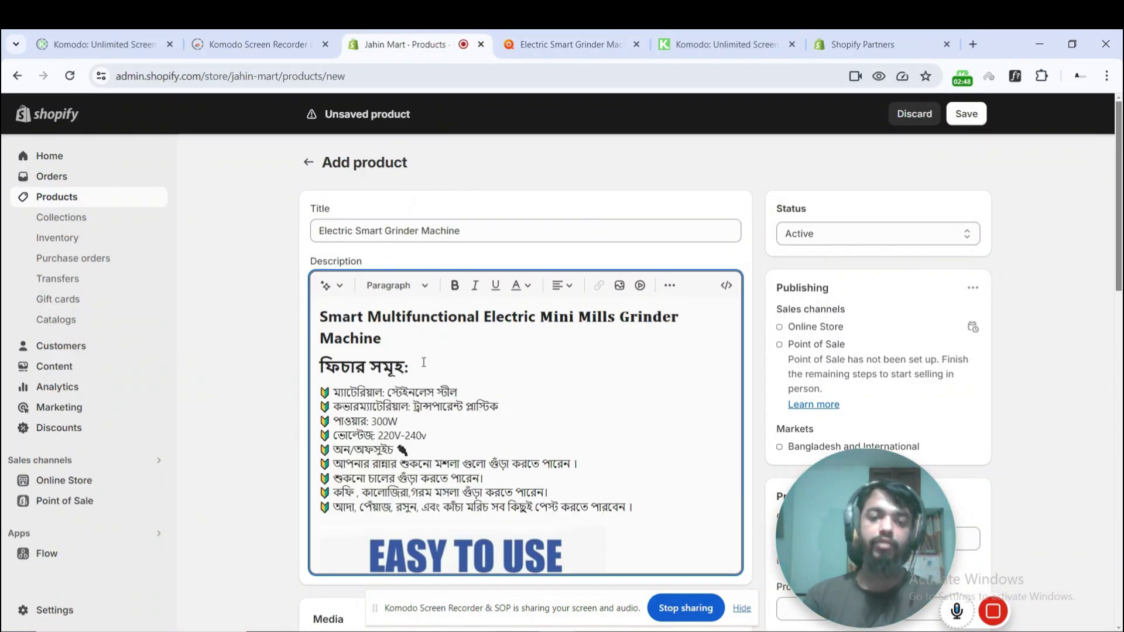
Step: Make the word "ম্যাটেরিয়াল" in the first feature line of the description bold and italic
{"action": "scroll", "coordinate": [425, 363], "scroll_direction": "down", "scroll_amount": 5}
{"action": "scroll", "coordinate": [425, 362], "scroll_direction": "up", "scroll_amount": 10}
{"action": "scroll", "coordinate": [585, 344], "scroll_direction": "down", "scroll_amount": 10}
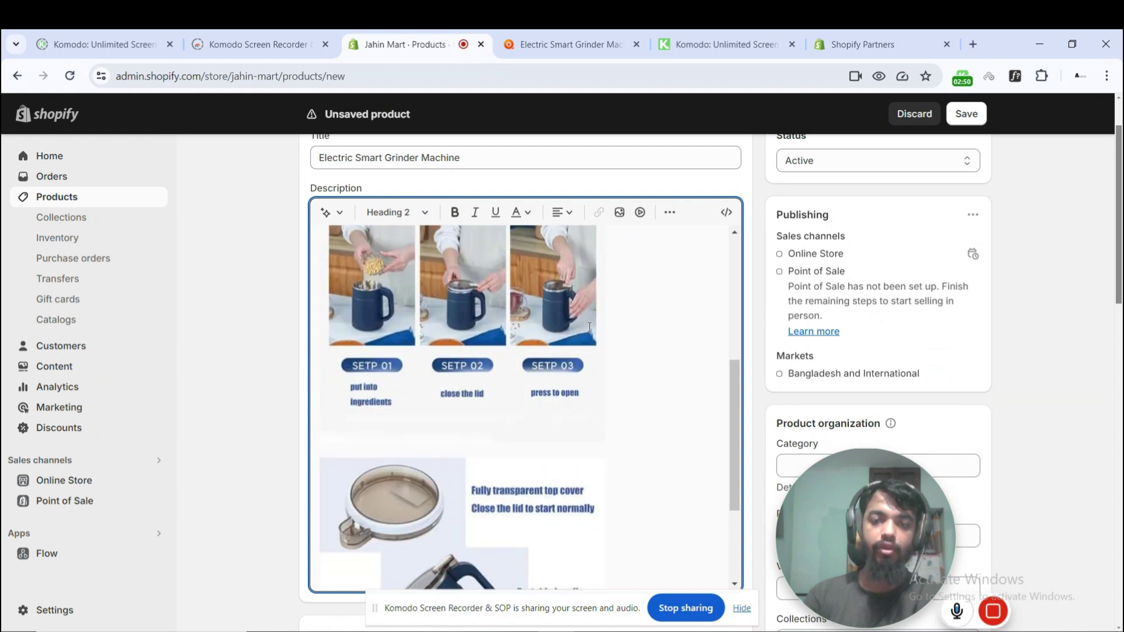
{"action": "scroll", "coordinate": [585, 344], "scroll_direction": "up", "scroll_amount": 10}
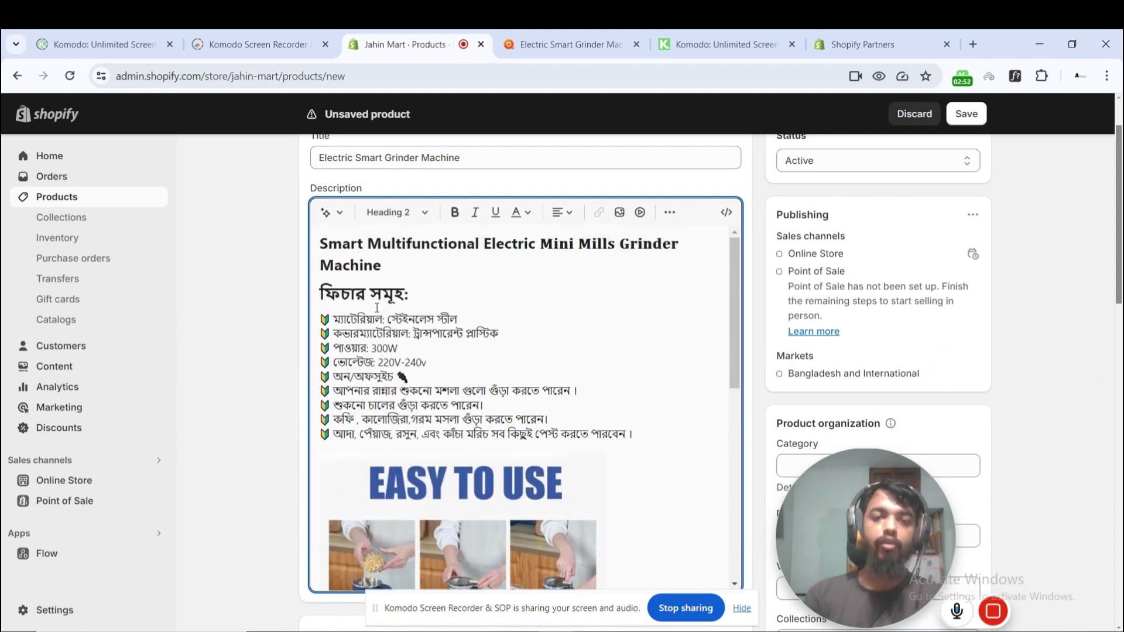
{"action": "left_click", "coordinate": [448, 364]}
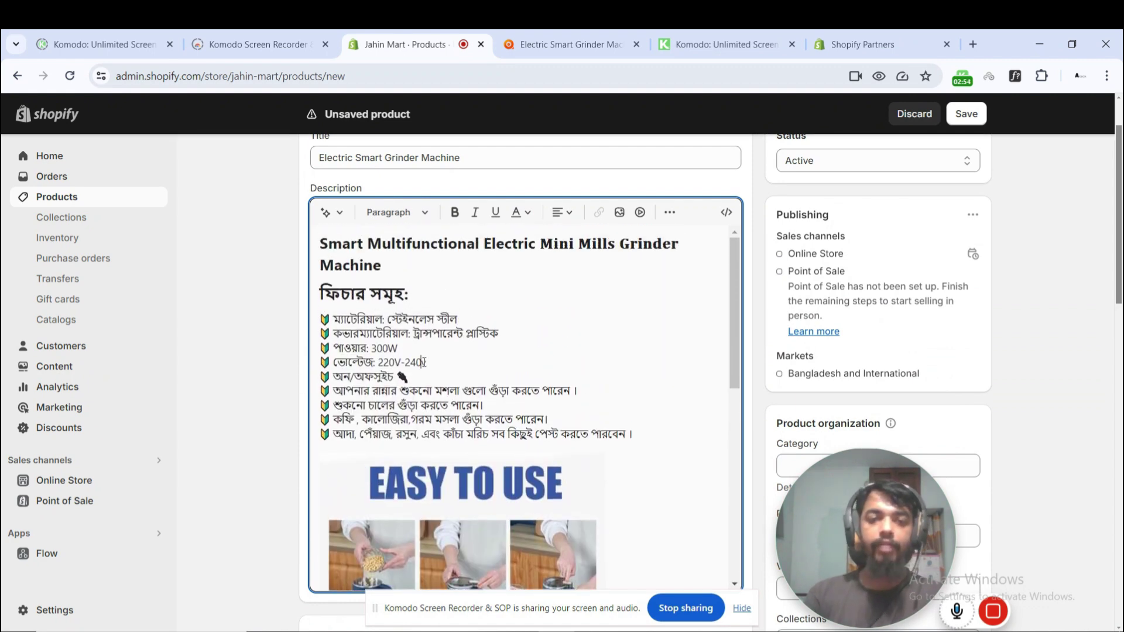
{"action": "scroll", "coordinate": [451, 360], "scroll_direction": "up", "scroll_amount": 2}
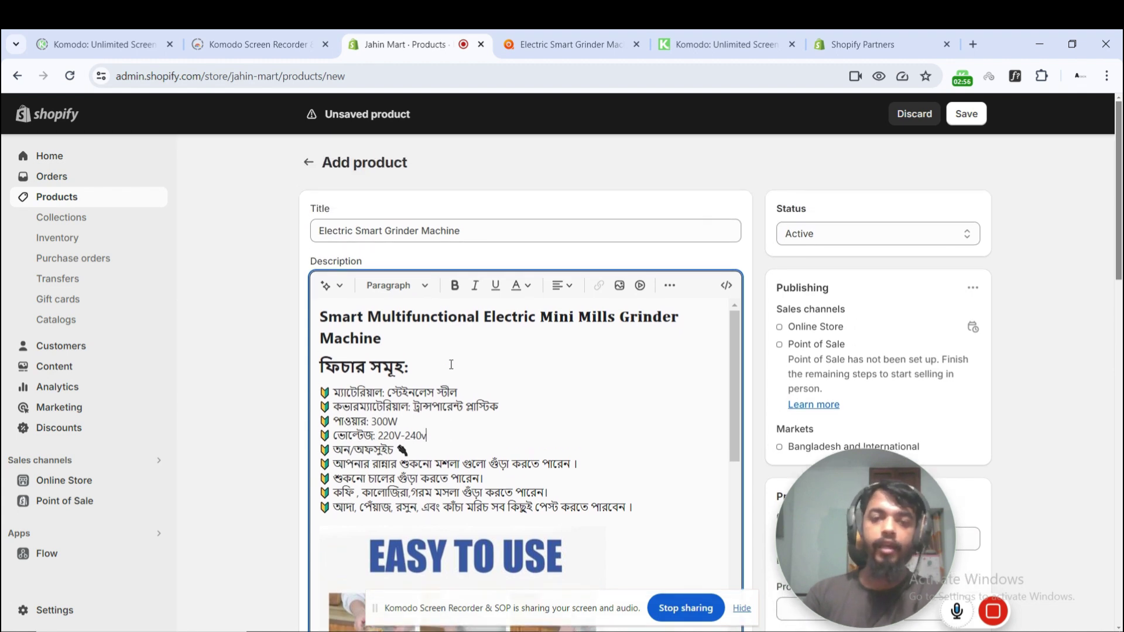
{"action": "left_click", "coordinate": [457, 346]}
{"action": "left_click_drag", "start_coordinate": [333, 392], "coordinate": [366, 391]}
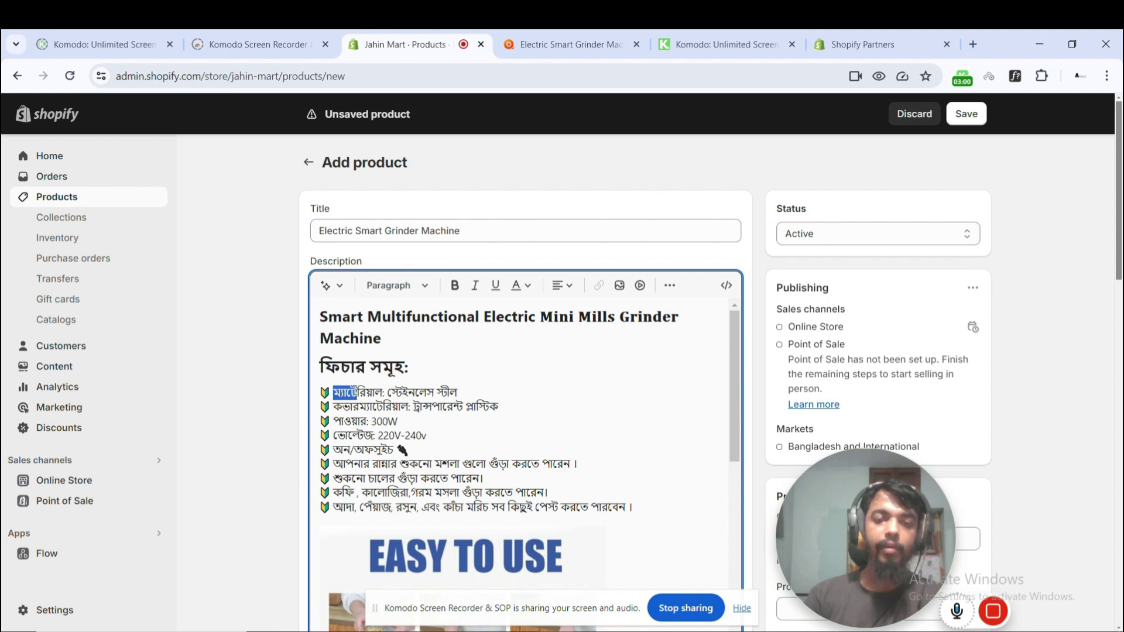
{"action": "left_click", "coordinate": [454, 286]}
{"action": "left_click", "coordinate": [475, 286]}
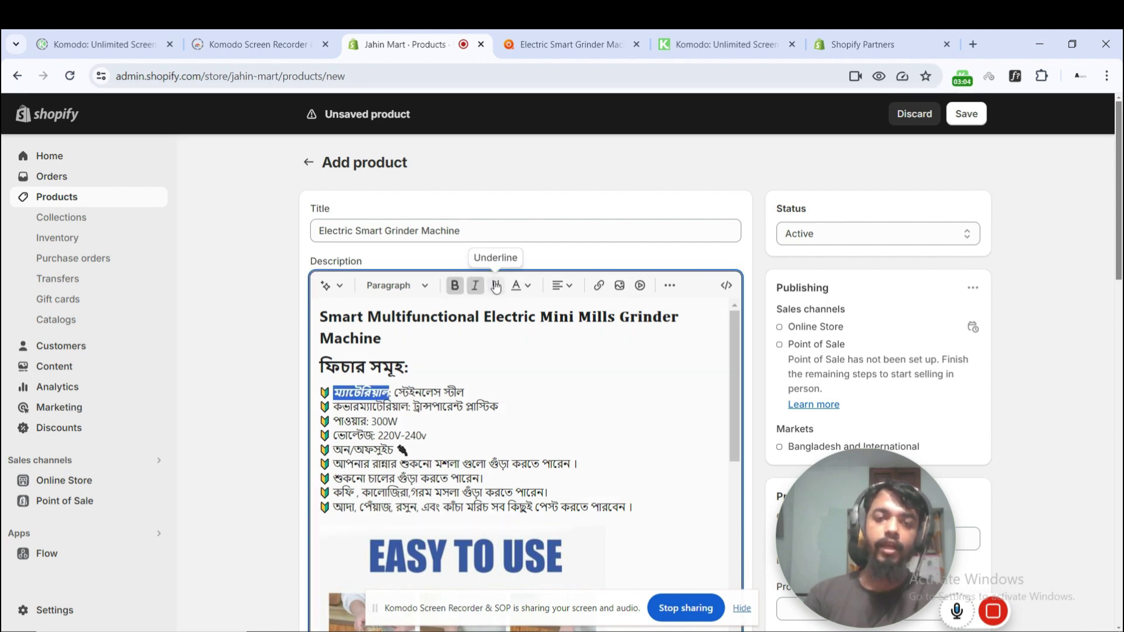
{"action": "left_click", "coordinate": [495, 286]}
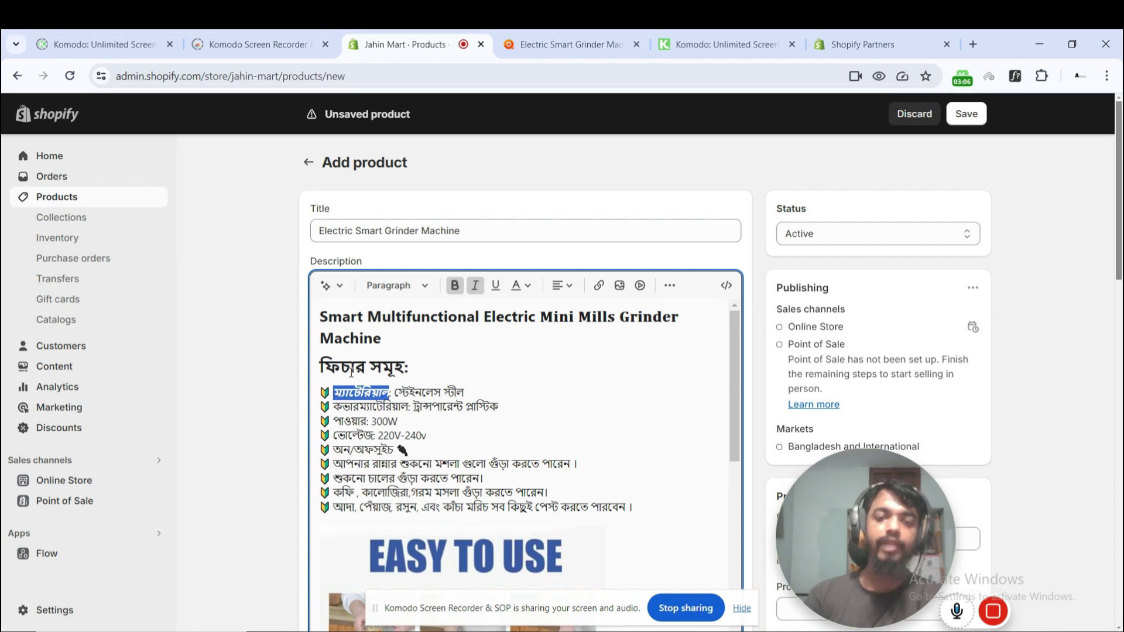
Step: Review the rest of the pasted description down to its last product image and deselect the formatted word
{"action": "scroll", "coordinate": [468, 368], "scroll_direction": "down", "scroll_amount": 10}
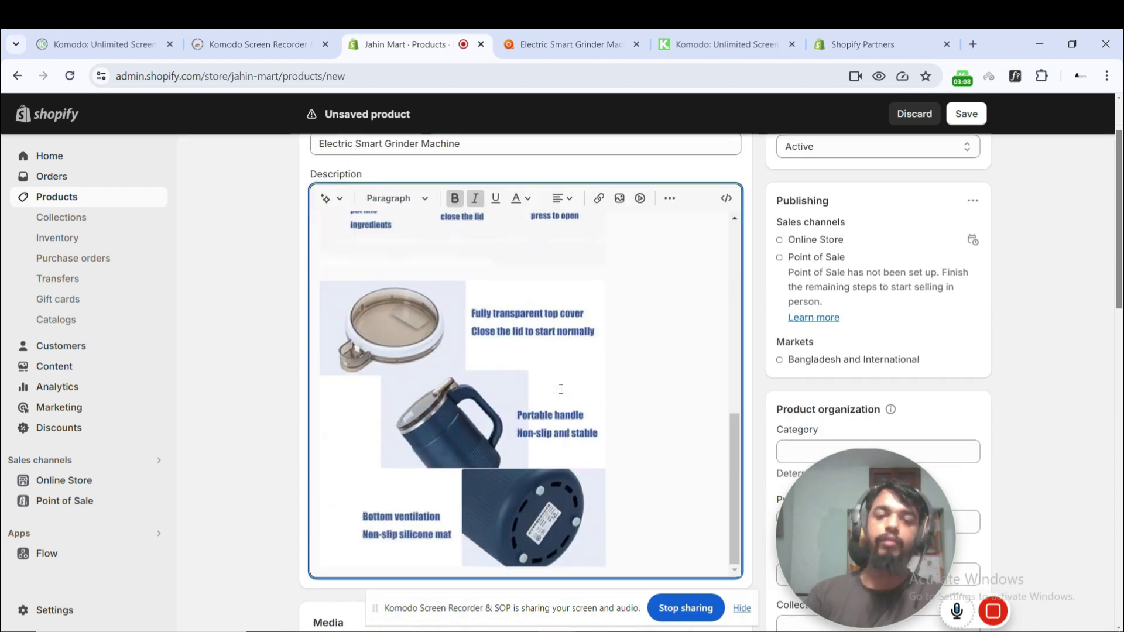
{"action": "scroll", "coordinate": [574, 292], "scroll_direction": "up", "scroll_amount": 2}
{"action": "scroll", "coordinate": [527, 304], "scroll_direction": "down", "scroll_amount": 2}
{"action": "scroll", "coordinate": [280, 331], "scroll_direction": "up", "scroll_amount": 4}
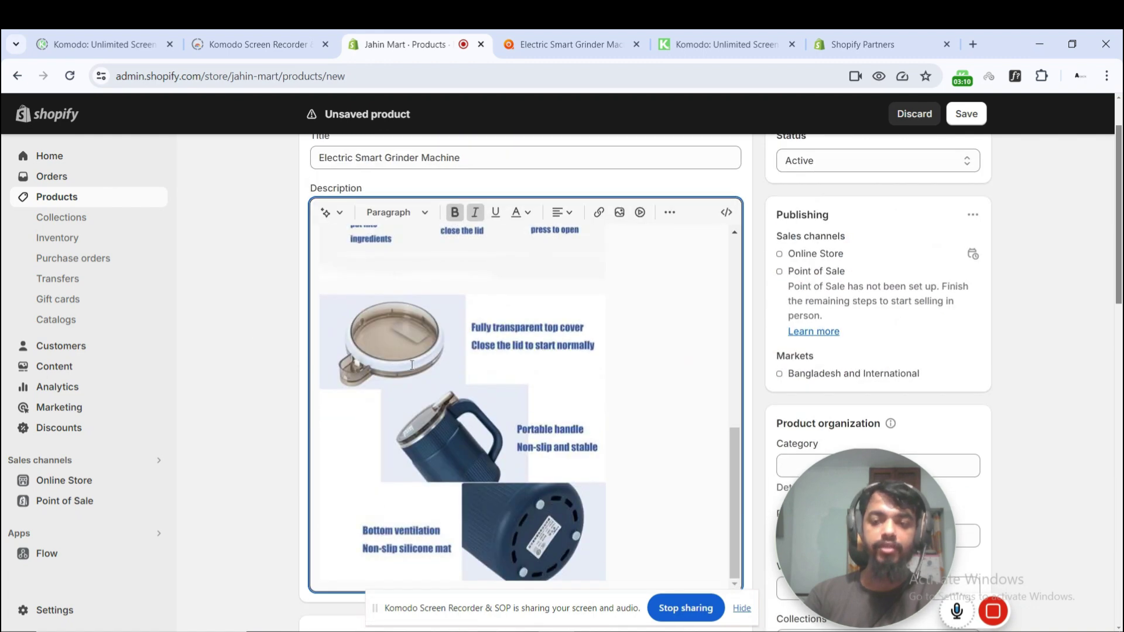
{"action": "scroll", "coordinate": [550, 403], "scroll_direction": "up", "scroll_amount": 6}
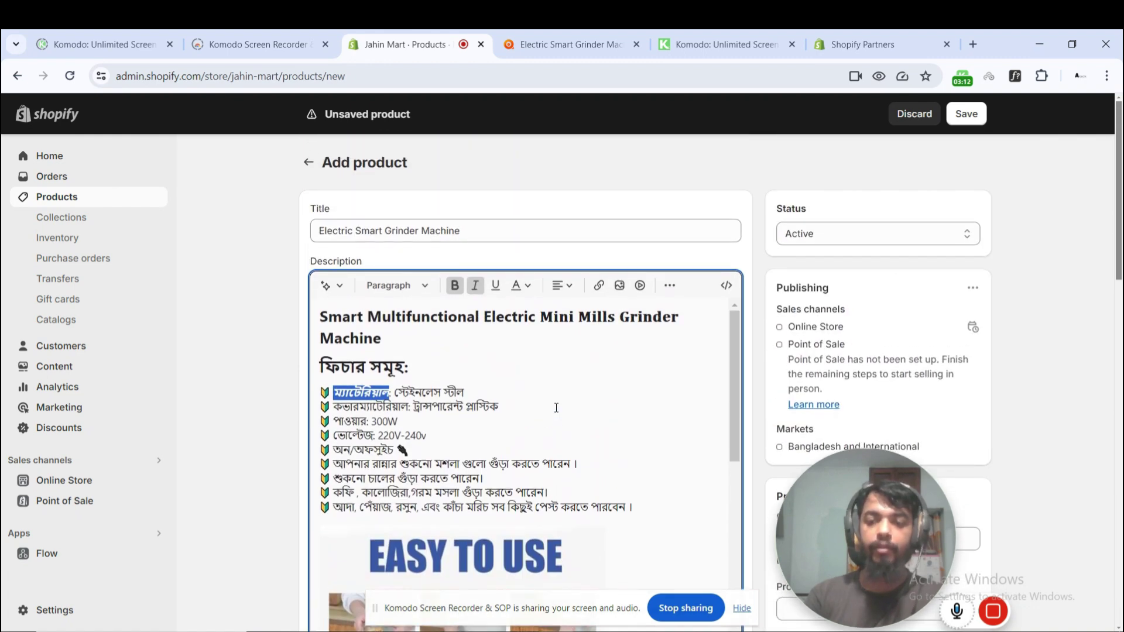
{"action": "left_click", "coordinate": [556, 408]}
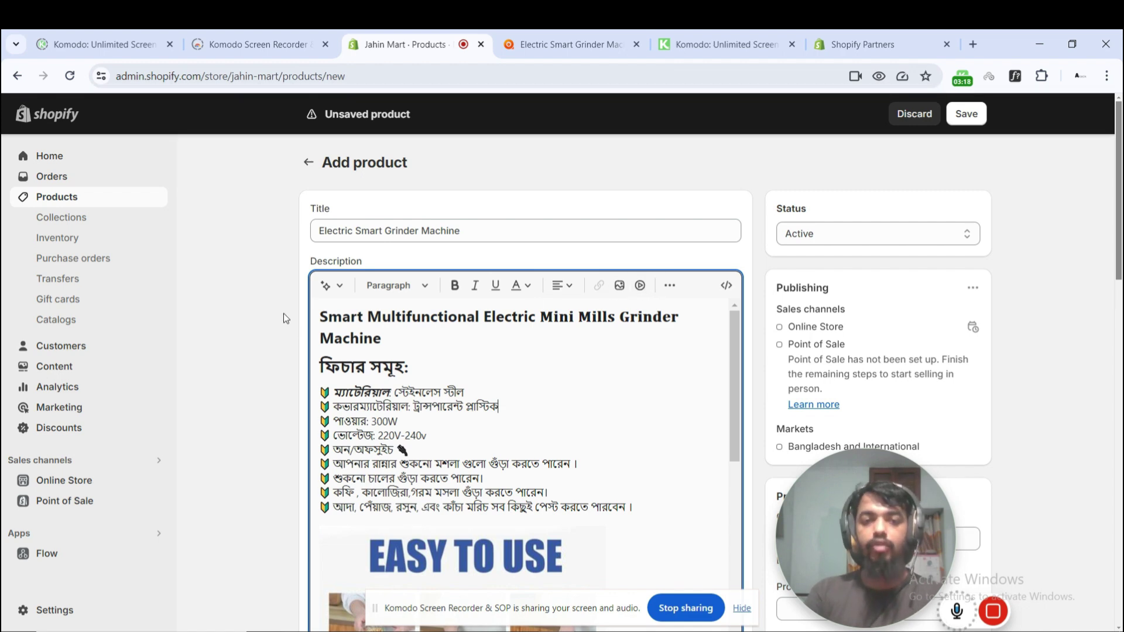
Step: Save the main grinder image from the OthoiMart product page to the Downloads folder as a WEBP file
{"action": "scroll", "coordinate": [285, 322], "scroll_direction": "down", "scroll_amount": 6}
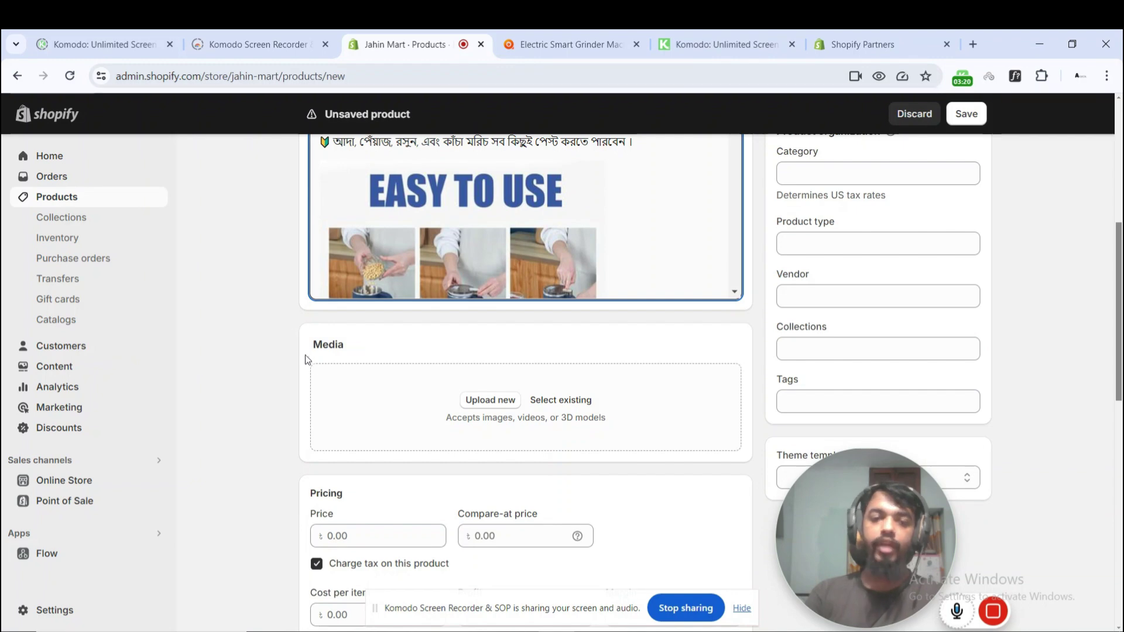
{"action": "left_click", "coordinate": [585, 42]}
{"action": "scroll", "coordinate": [347, 302], "scroll_direction": "up", "scroll_amount": 3}
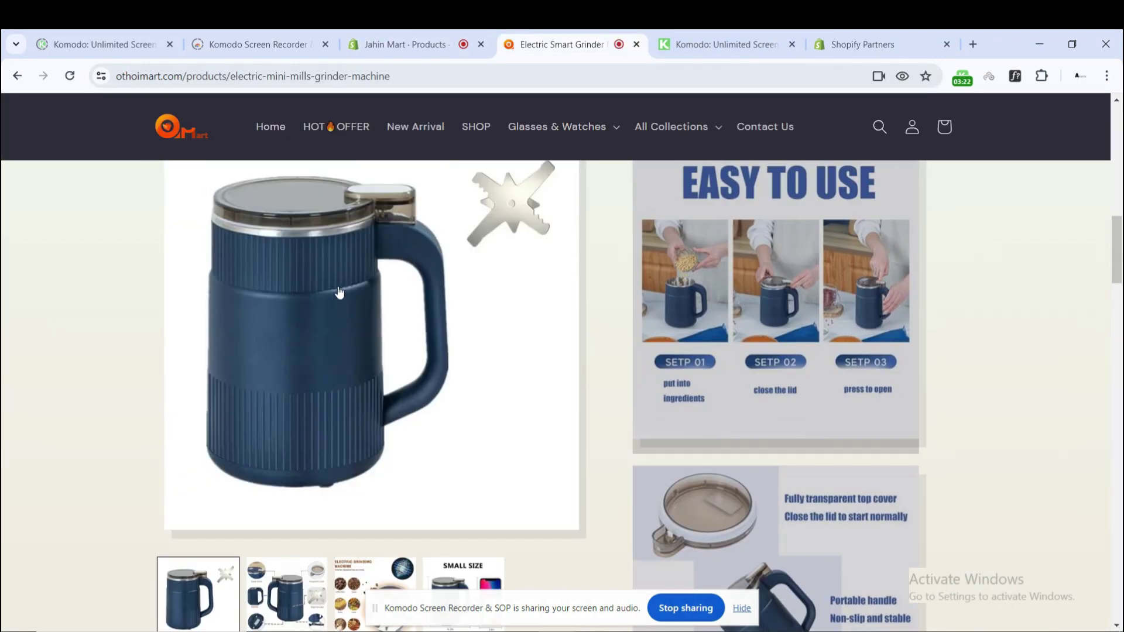
{"action": "scroll", "coordinate": [347, 302], "scroll_direction": "up", "scroll_amount": 3}
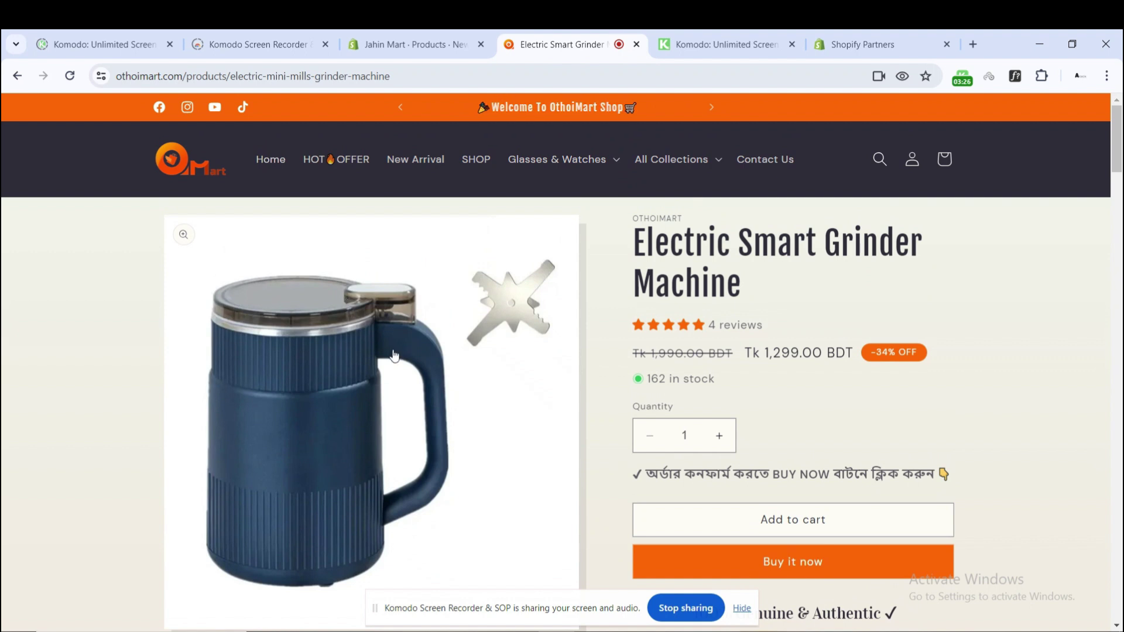
{"action": "right_click", "coordinate": [347, 326]}
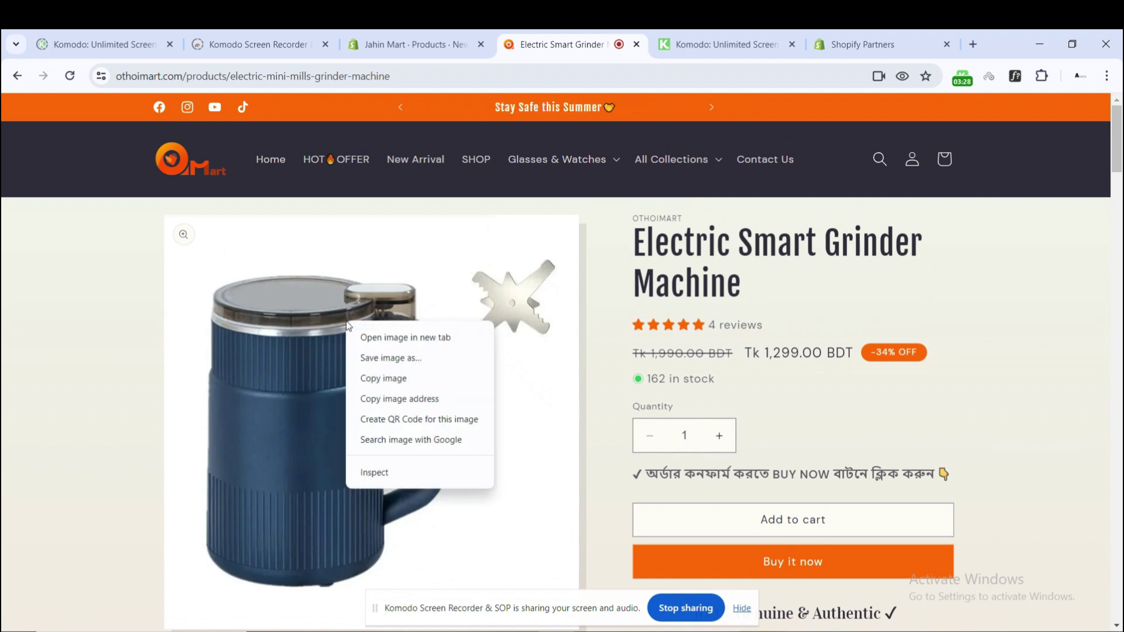
{"action": "left_click", "coordinate": [364, 358]}
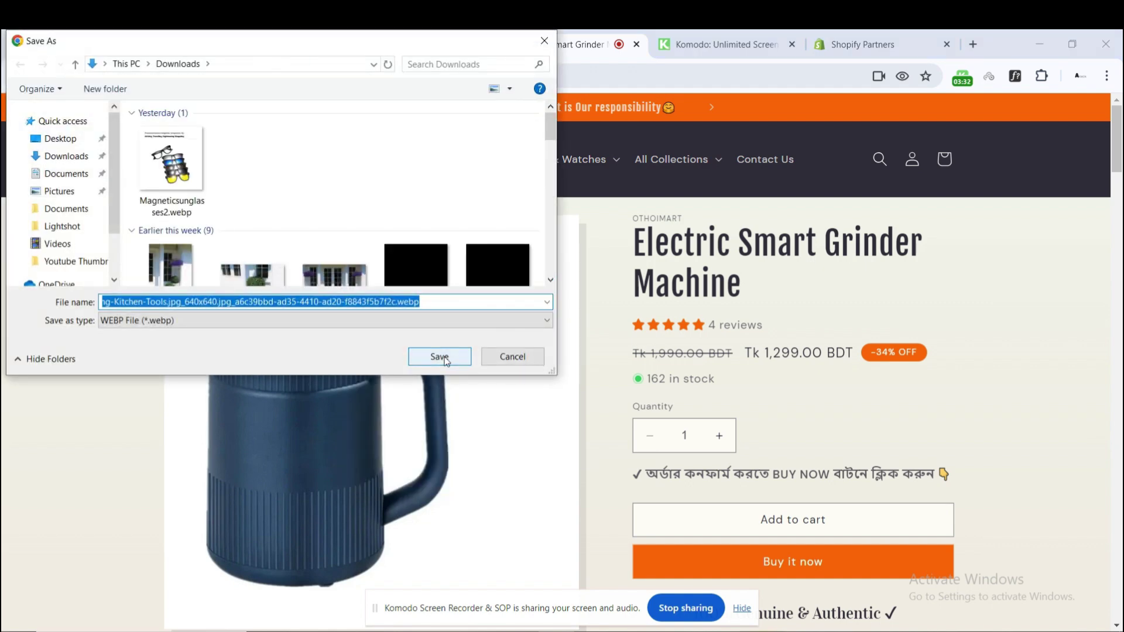
{"action": "left_click", "coordinate": [439, 357]}
Step: Save the second gallery image, showing the grinder's labelled parts, from the OthoiMart page
{"action": "scroll", "coordinate": [308, 584], "scroll_direction": "down", "scroll_amount": 5}
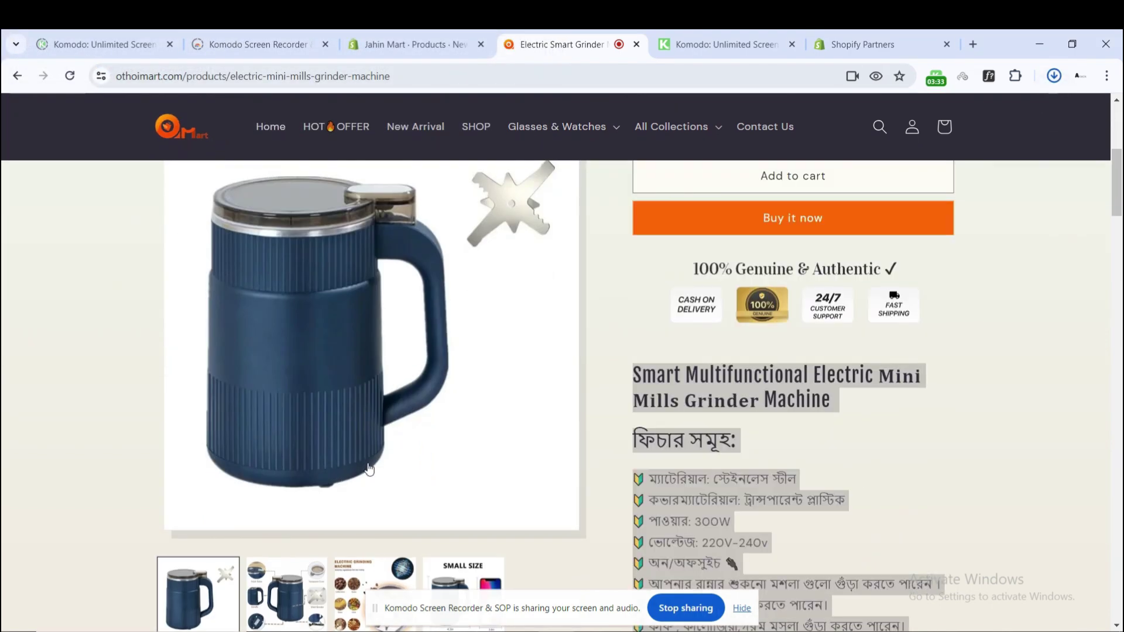
{"action": "left_click", "coordinate": [309, 584]}
{"action": "right_click", "coordinate": [340, 325]}
{"action": "left_click", "coordinate": [363, 359]}
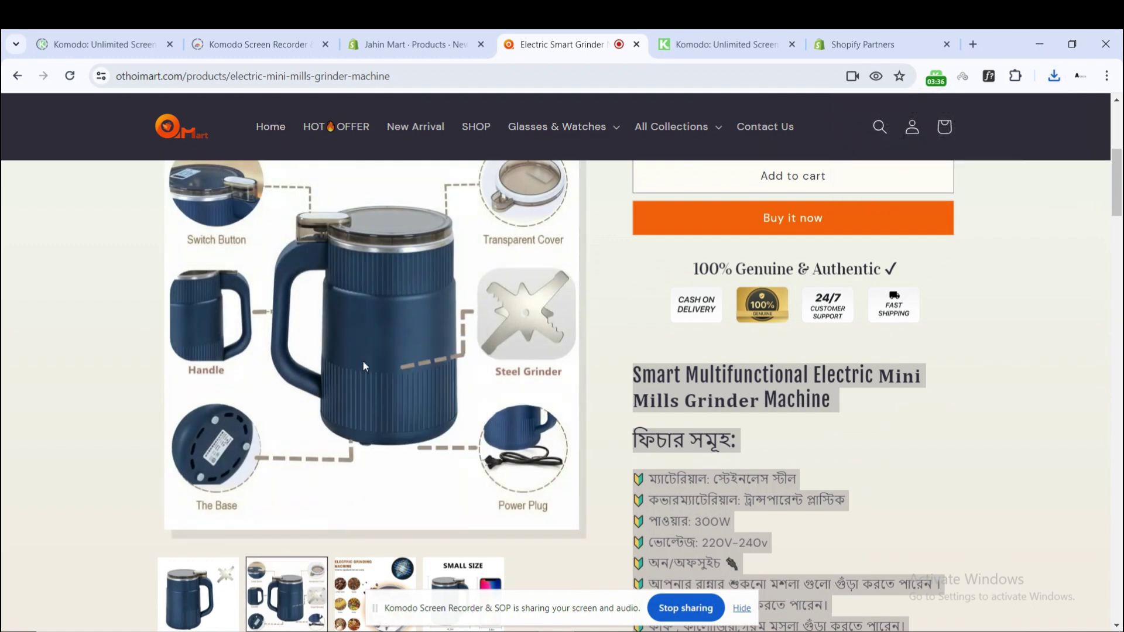
{"action": "left_click", "coordinate": [438, 354]}
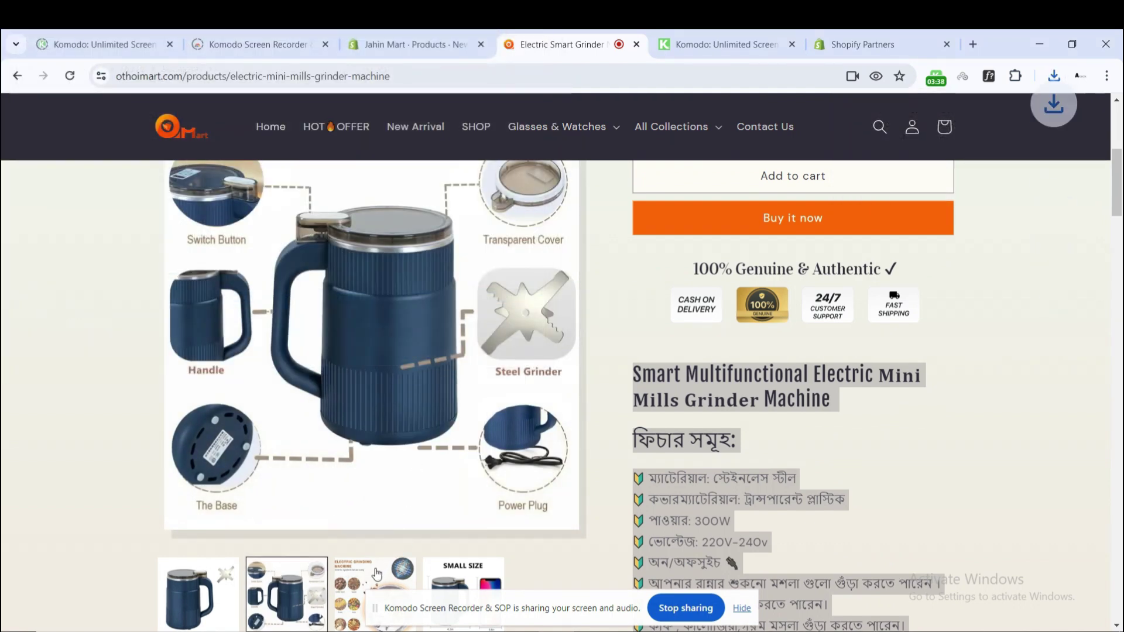
Step: Save the third and fourth gallery images, showing the grindable ingredients and the "SMALL SIZE" comparison
{"action": "left_click", "coordinate": [377, 574]}
{"action": "right_click", "coordinate": [357, 263]}
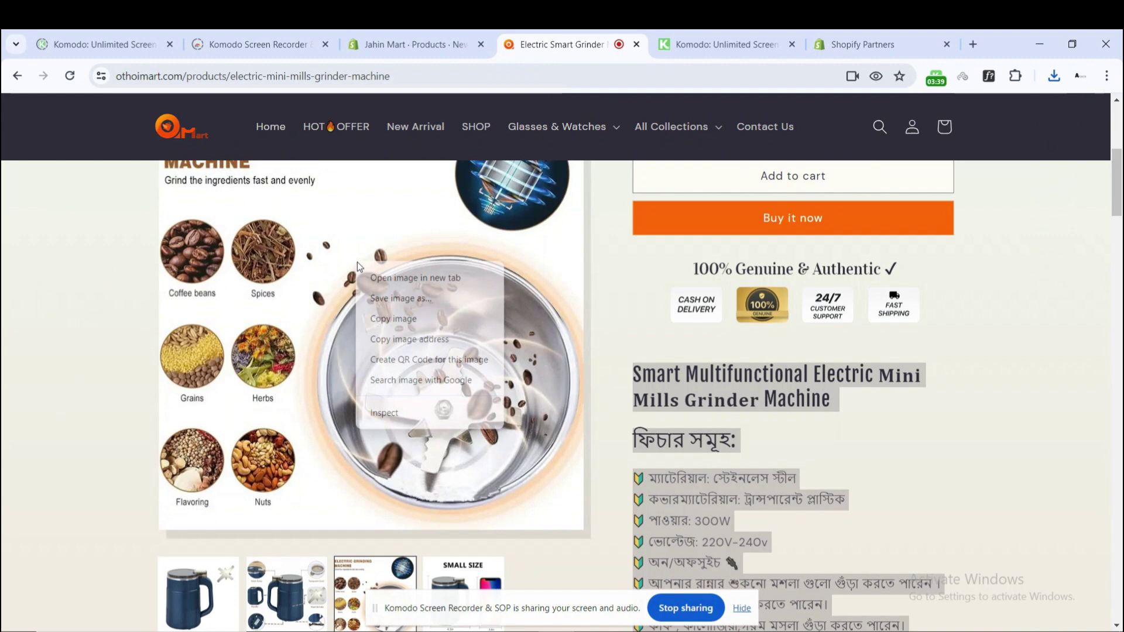
{"action": "left_click", "coordinate": [378, 300]}
{"action": "left_click", "coordinate": [438, 355]}
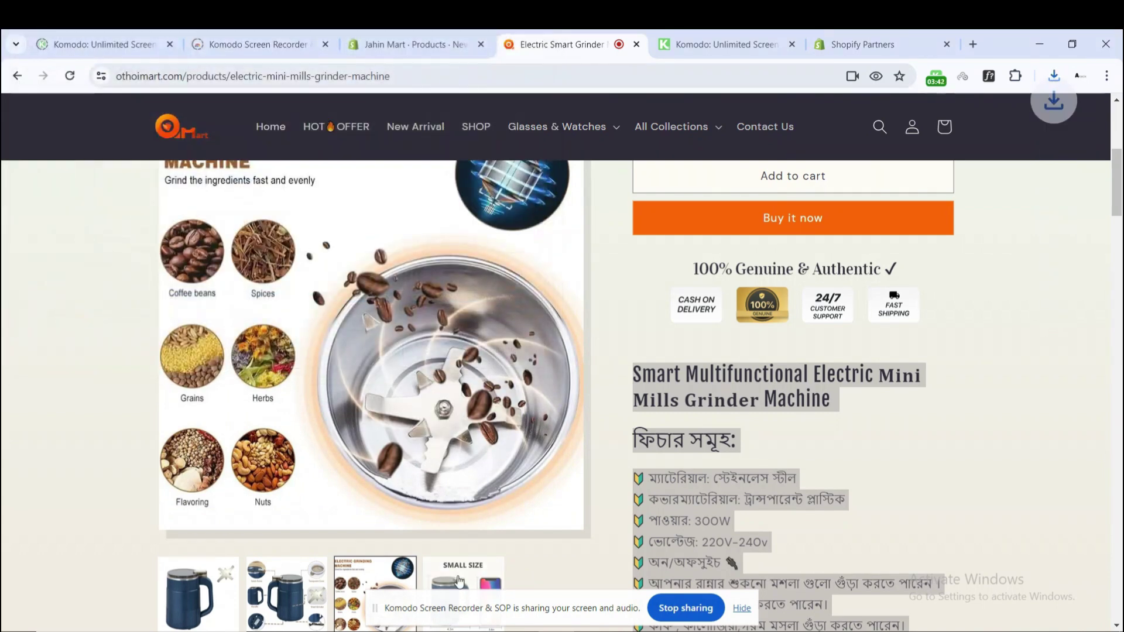
{"action": "left_click", "coordinate": [460, 580]}
{"action": "right_click", "coordinate": [436, 257]}
{"action": "left_click", "coordinate": [453, 293]}
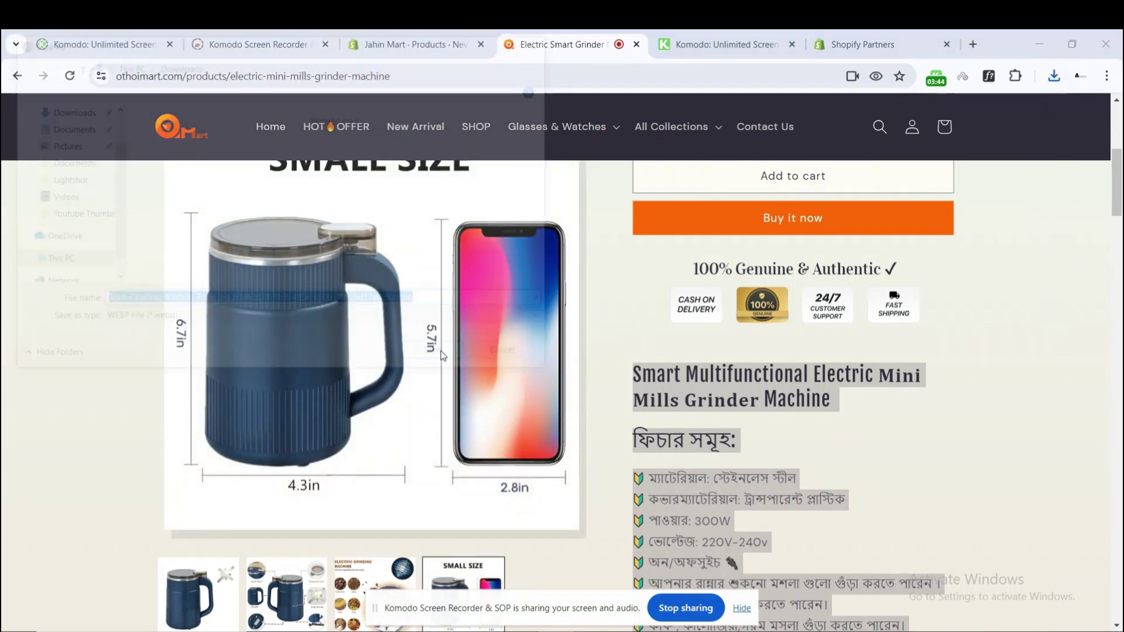
{"action": "left_click", "coordinate": [441, 354]}
Step: Switch to the Shopify new-product form and upload the downloaded main grinder image as the product's first media item
{"action": "scroll", "coordinate": [584, 391], "scroll_direction": "down", "scroll_amount": 5}
{"action": "scroll", "coordinate": [584, 391], "scroll_direction": "up", "scroll_amount": 10}
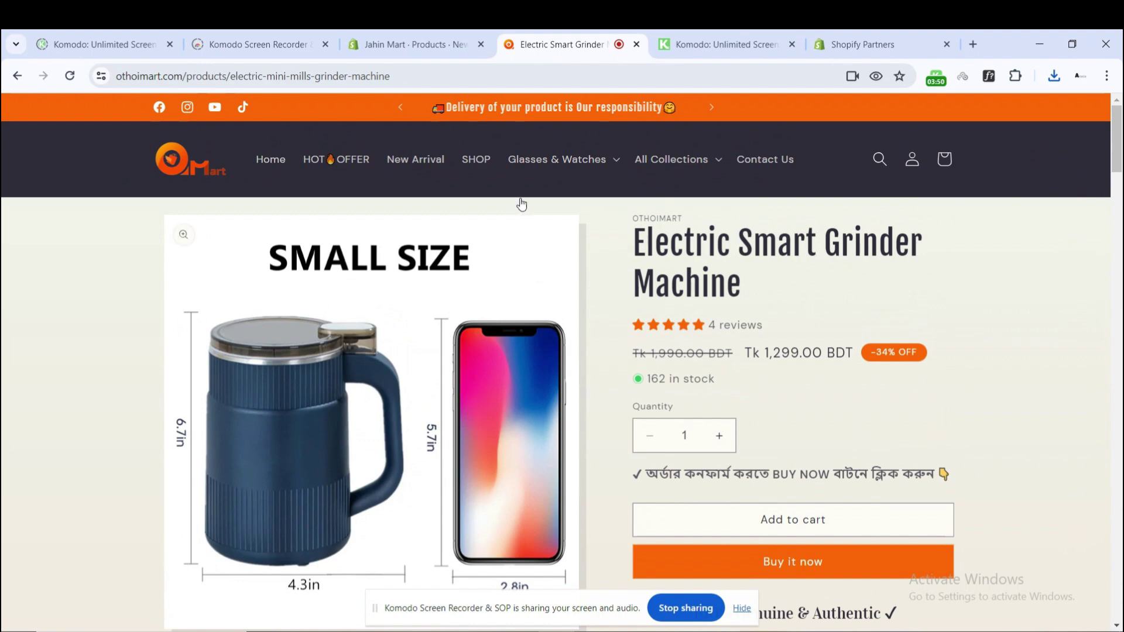
{"action": "left_click", "coordinate": [471, 40]}
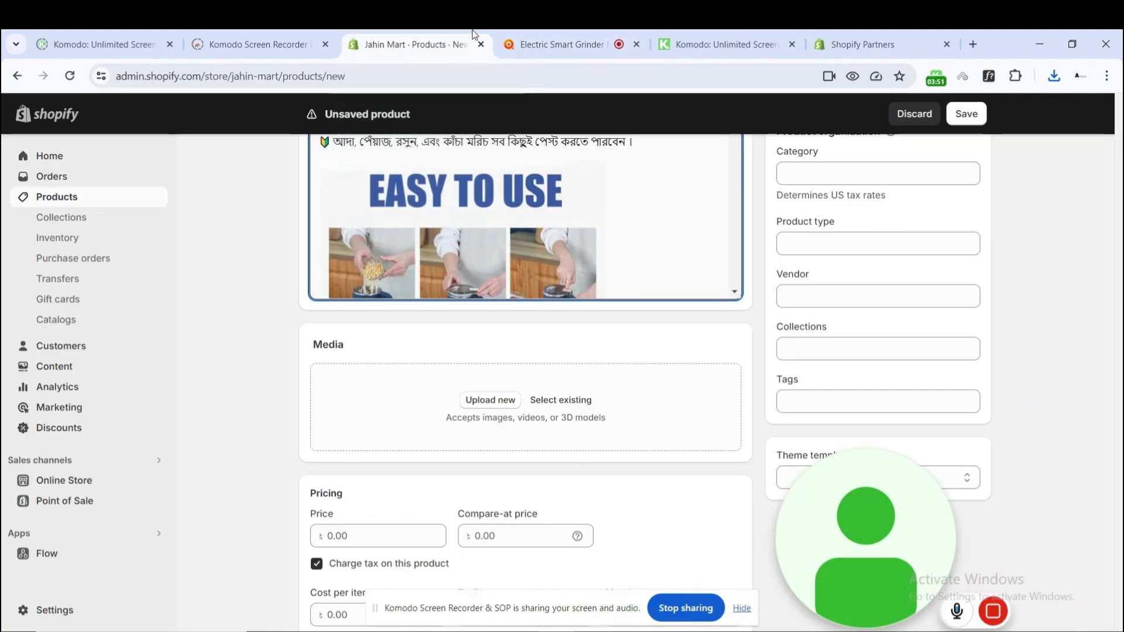
{"action": "left_click", "coordinate": [488, 402]}
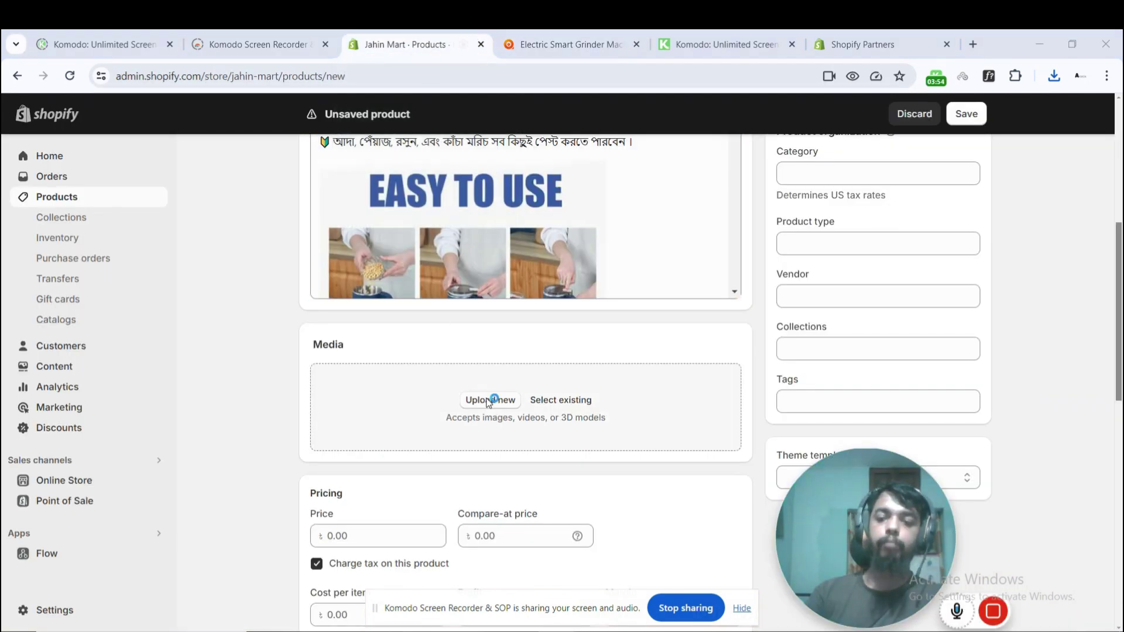
{"action": "left_click", "coordinate": [416, 184]}
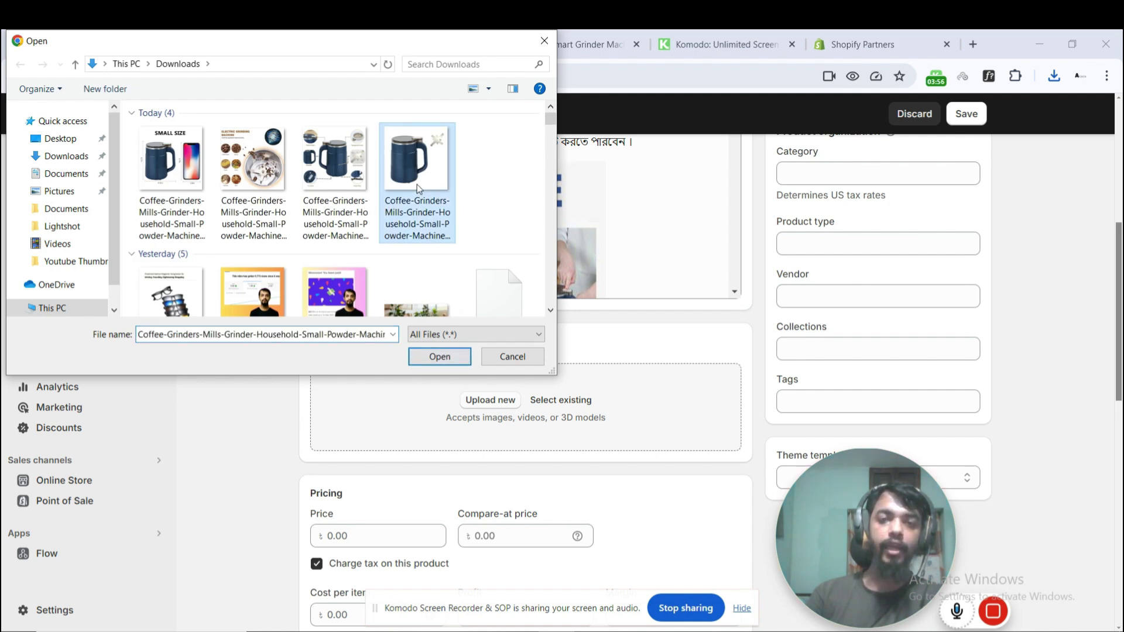
{"action": "left_click", "coordinate": [449, 364]}
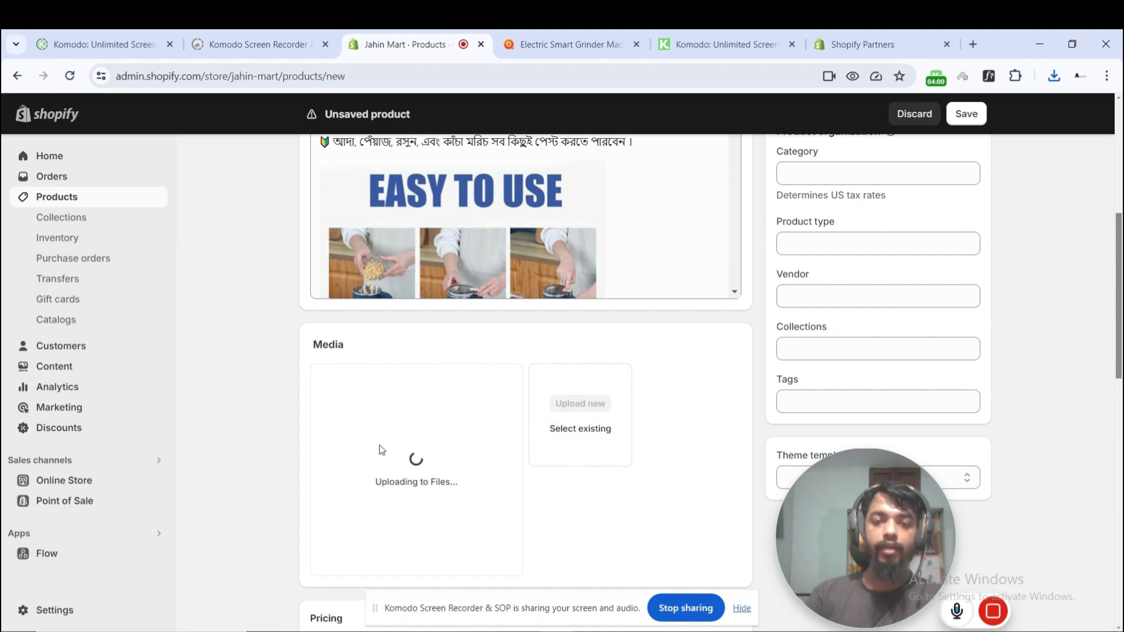
Step: Upload the three remaining downloaded images to the product media: labelled parts, grindable ingredients and "SMALL SIZE" comparison
{"action": "left_click", "coordinate": [598, 404]}
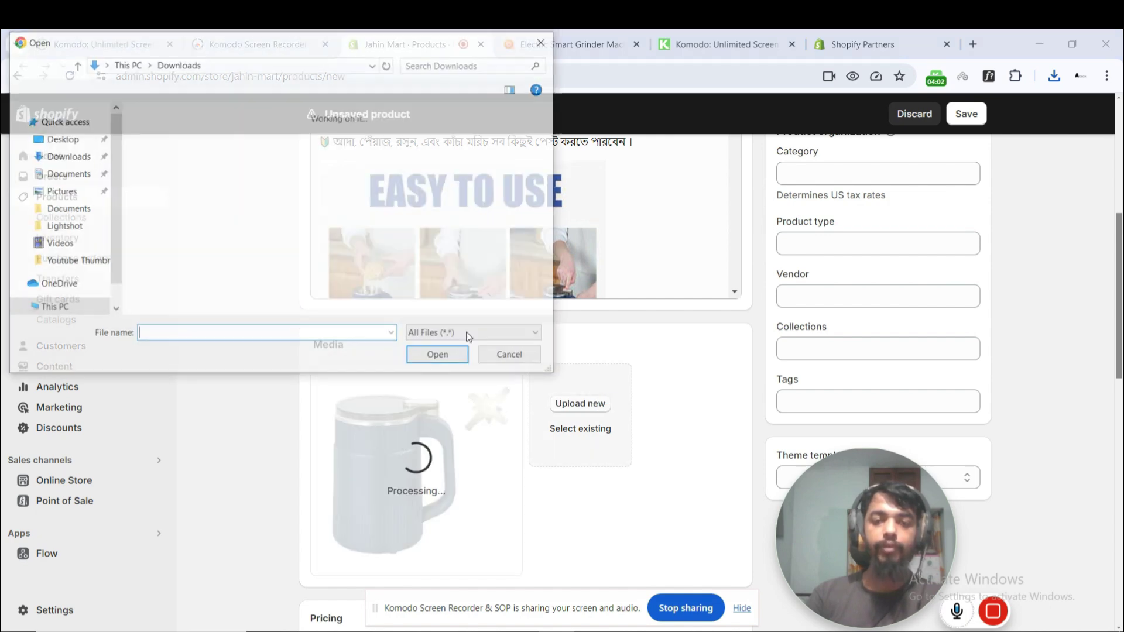
{"action": "left_click", "coordinate": [363, 196]}
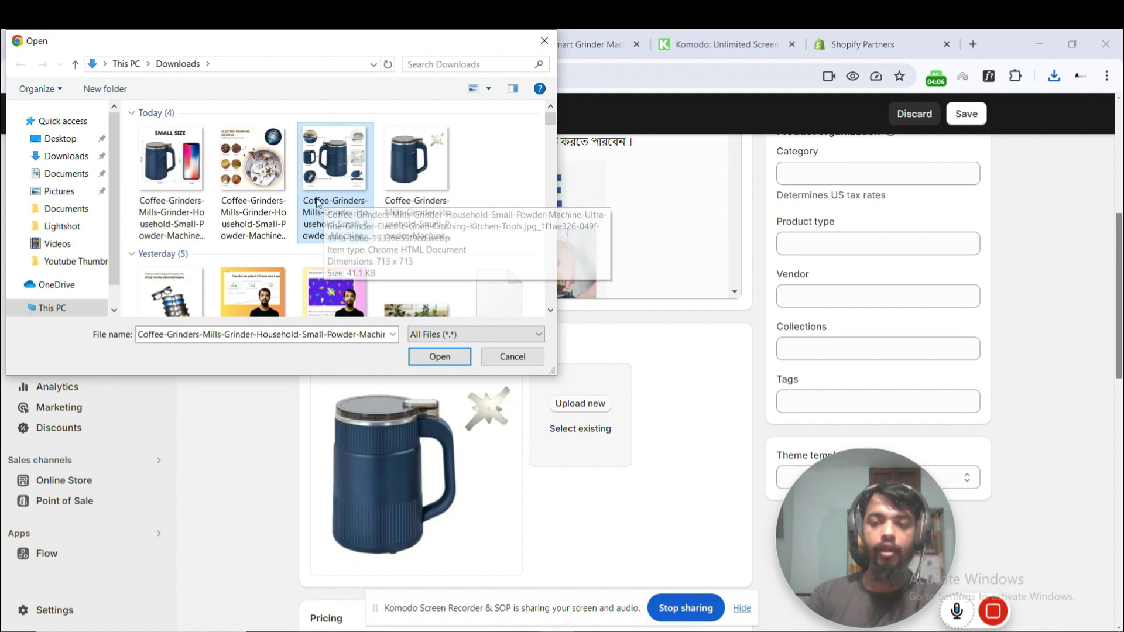
{"action": "left_click", "coordinate": [273, 202], "text": "ctrl"}
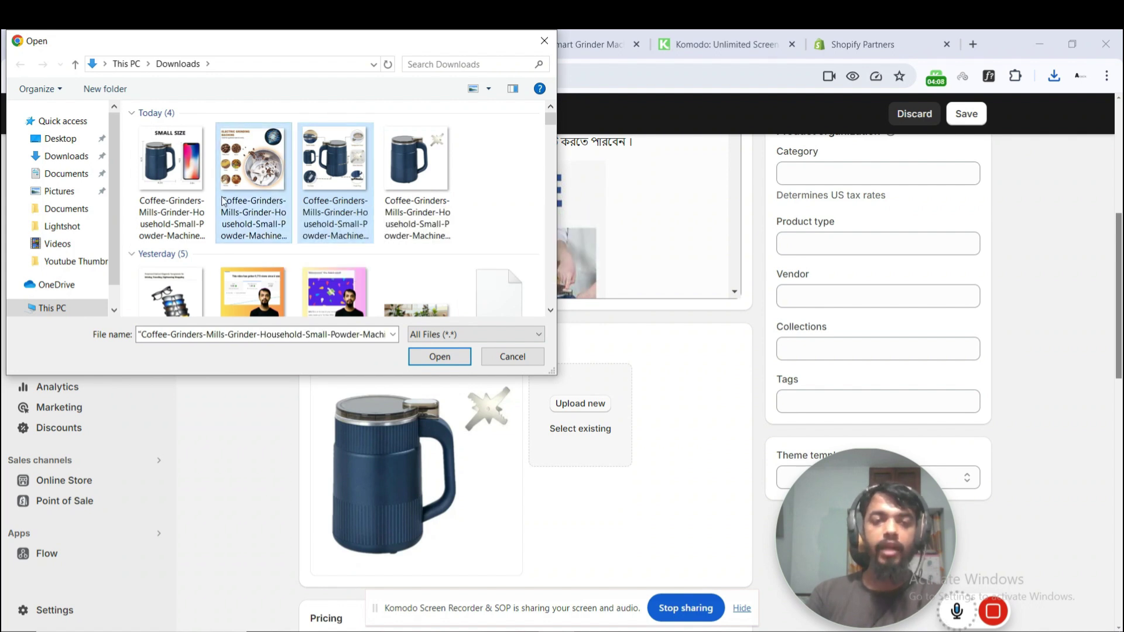
{"action": "left_click", "coordinate": [190, 203], "text": "ctrl"}
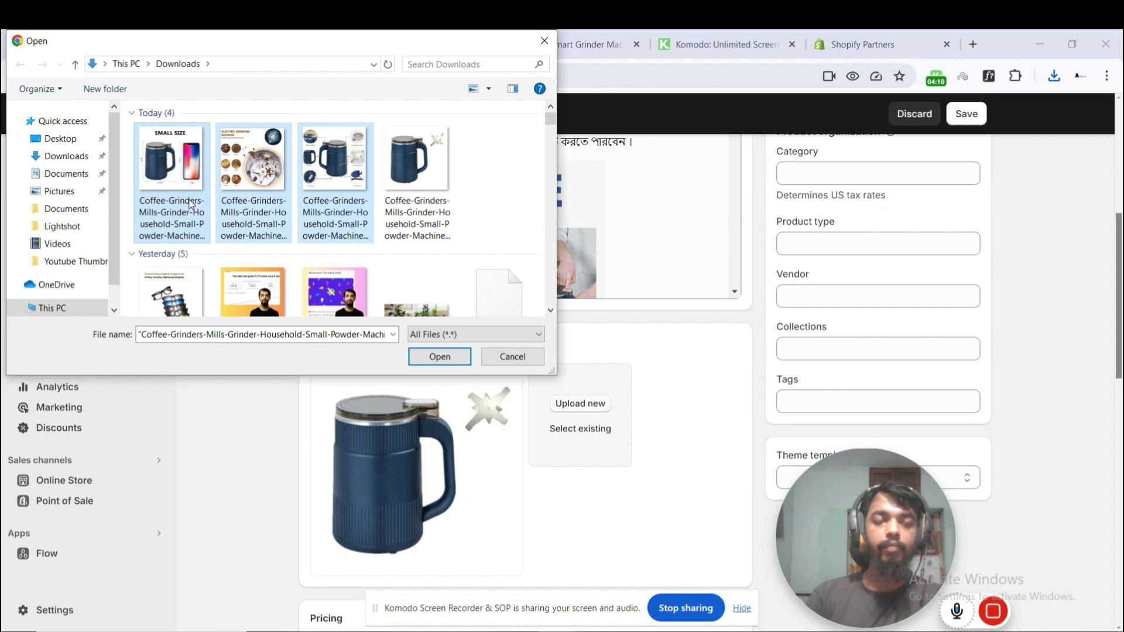
{"action": "left_click", "coordinate": [439, 356]}
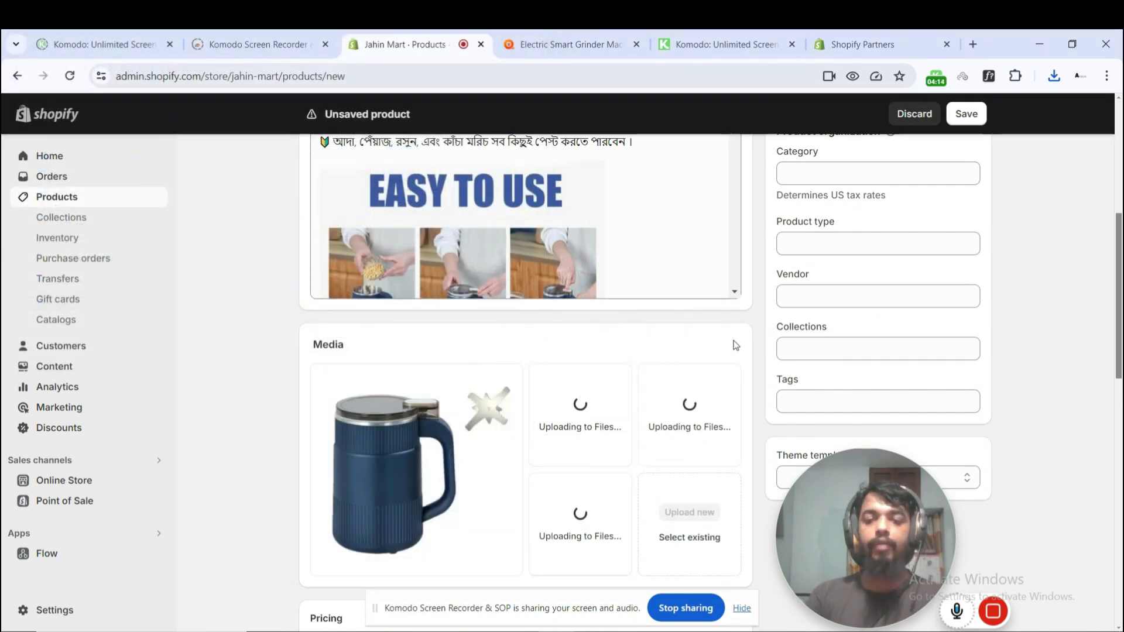
{"action": "scroll", "coordinate": [731, 344], "scroll_direction": "down", "scroll_amount": 2}
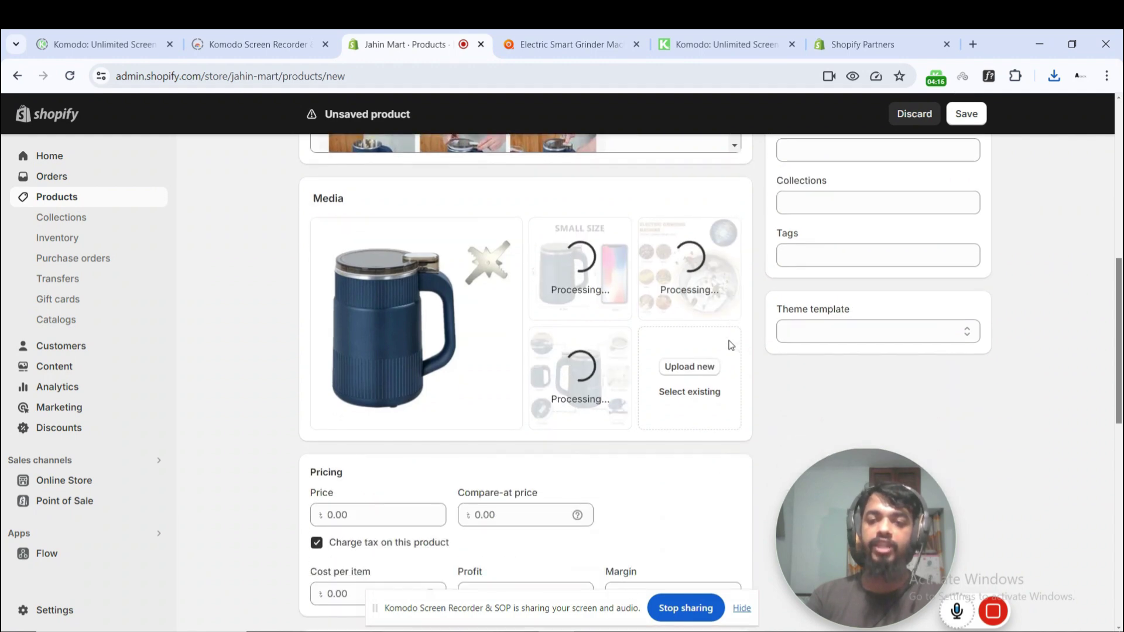
{"action": "scroll", "coordinate": [730, 345], "scroll_direction": "up", "scroll_amount": 5}
{"action": "scroll", "coordinate": [729, 346], "scroll_direction": "down", "scroll_amount": 5}
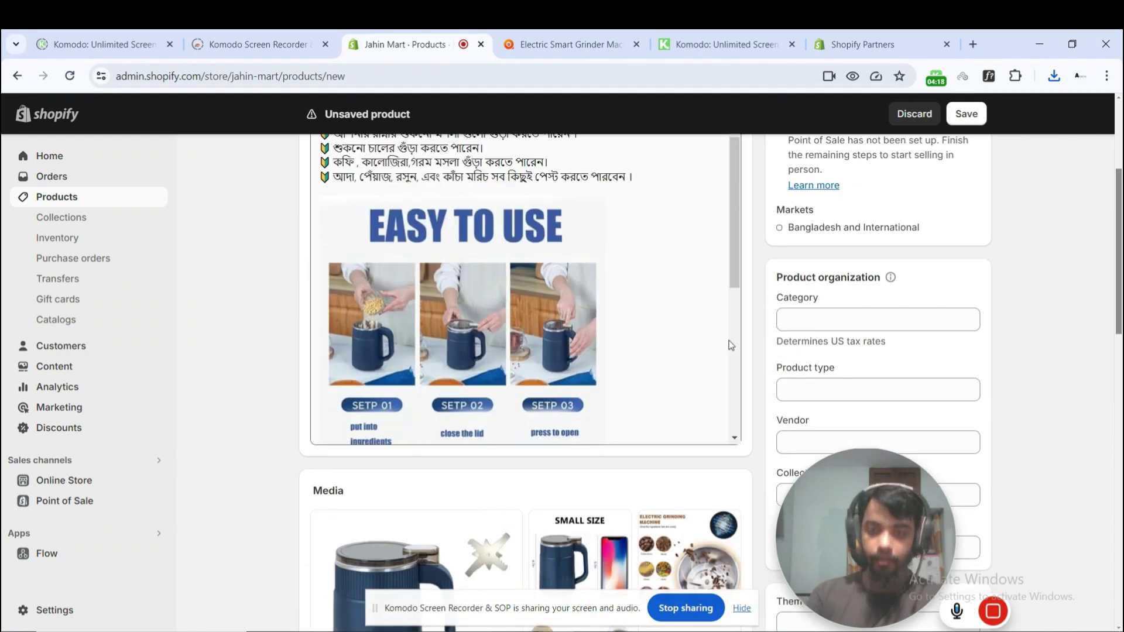
{"action": "scroll", "coordinate": [728, 340], "scroll_direction": "down", "scroll_amount": 3}
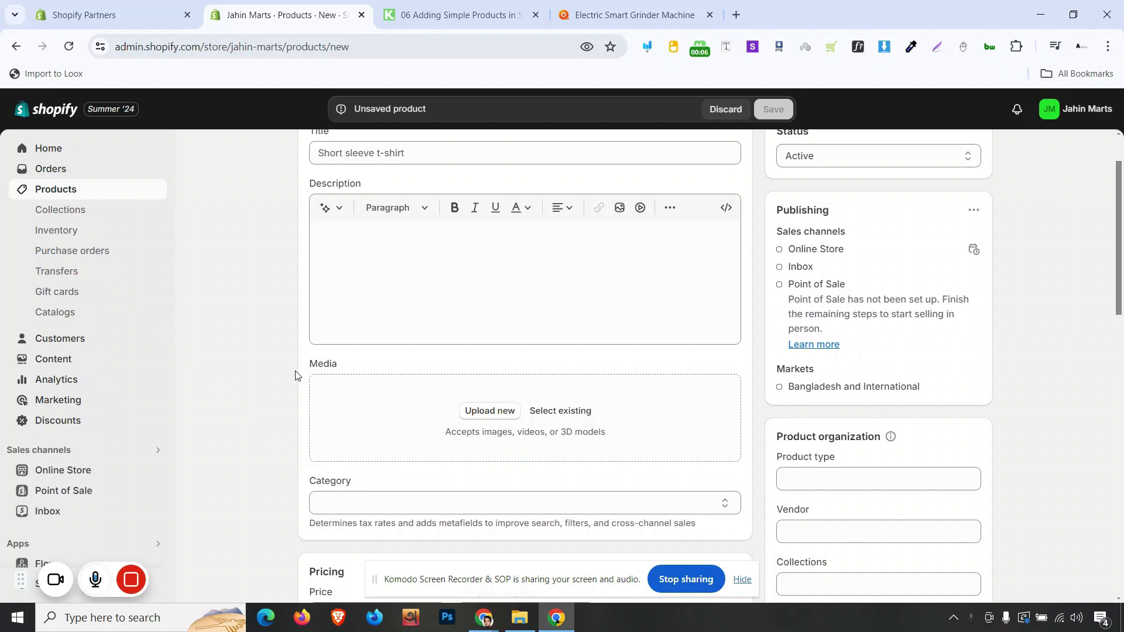
Step: Examine where the Category field sits on the blank Jahin Marts product form and compare it with the form in the Komodo recording
{"action": "scroll", "coordinate": [295, 375], "scroll_direction": "up", "scroll_amount": 1}
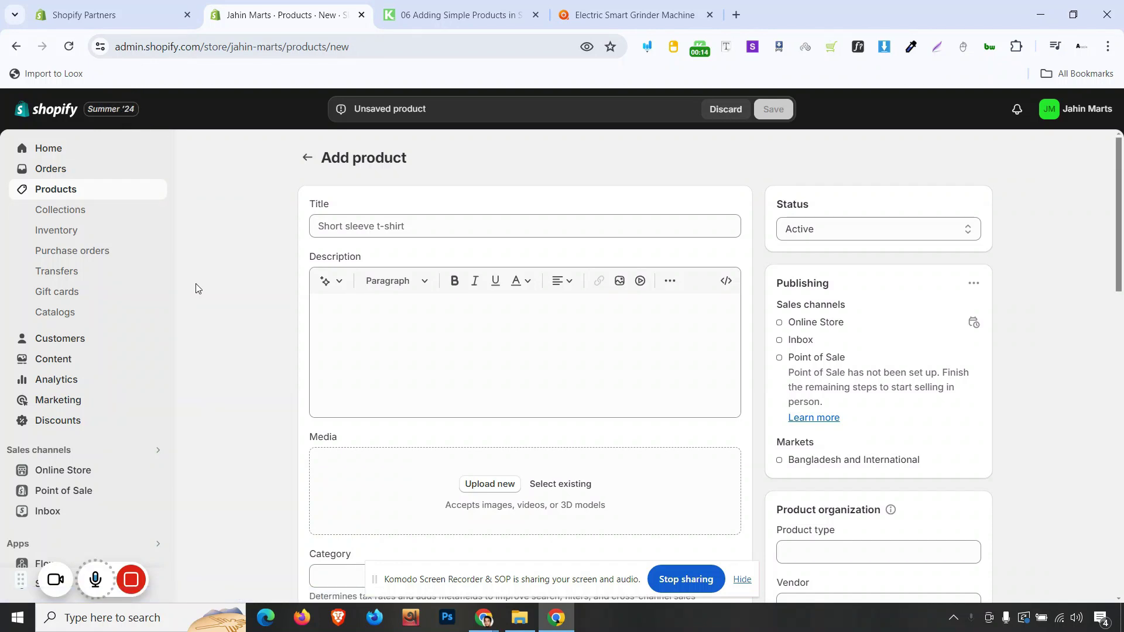
{"action": "scroll", "coordinate": [222, 286], "scroll_direction": "down", "scroll_amount": 3}
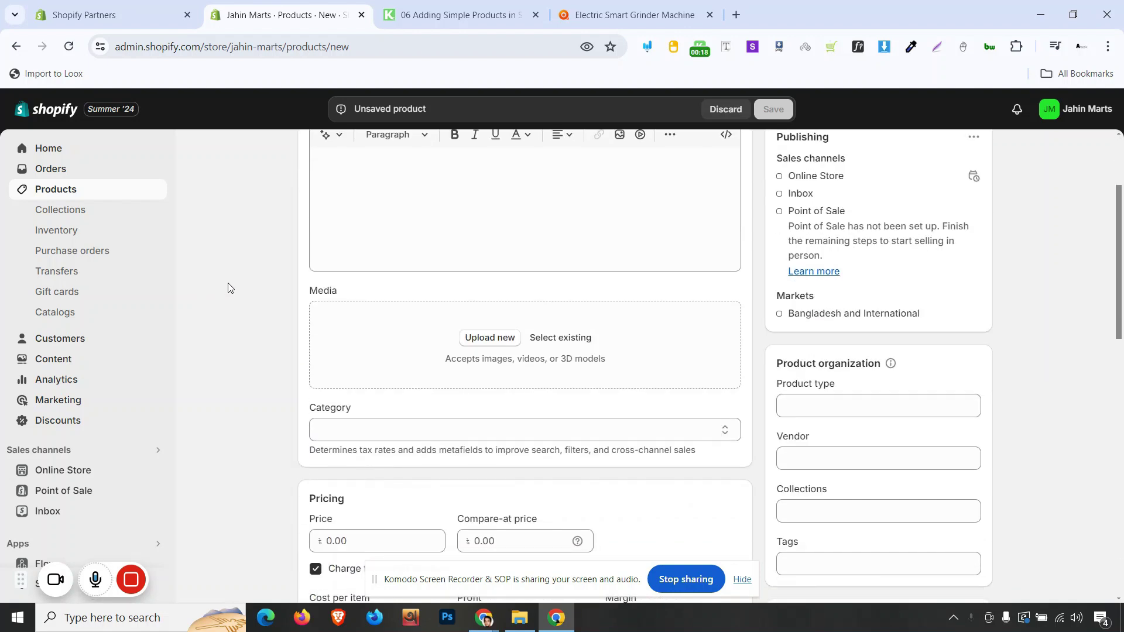
{"action": "scroll", "coordinate": [228, 287], "scroll_direction": "down", "scroll_amount": 1}
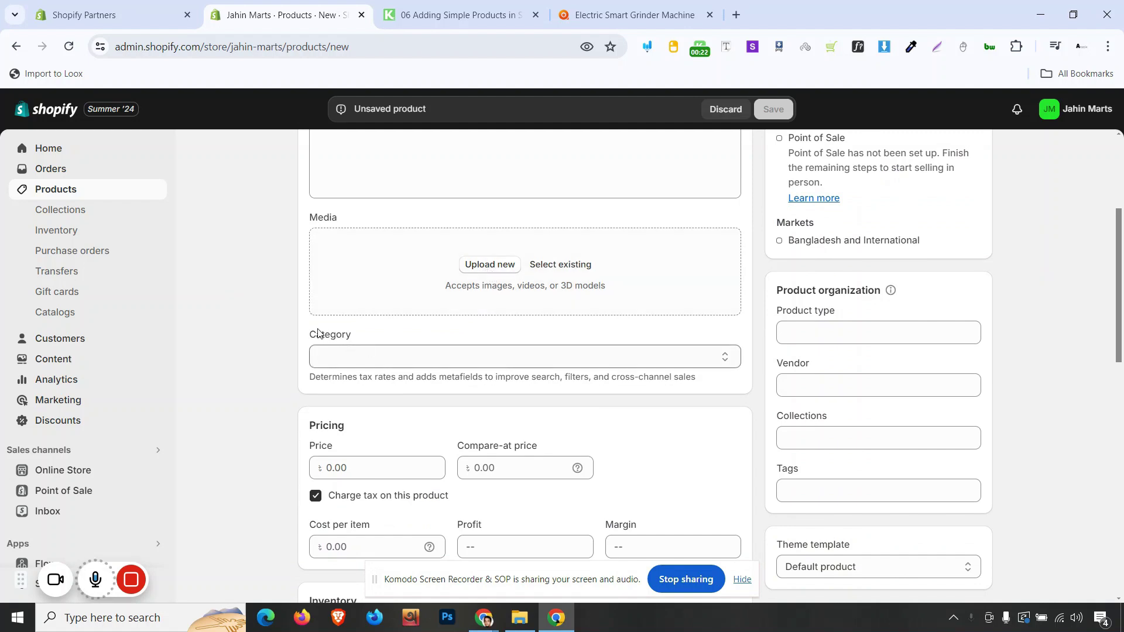
{"action": "left_click_drag", "start_coordinate": [309, 334], "coordinate": [351, 338]}
{"action": "left_click", "coordinate": [370, 338]}
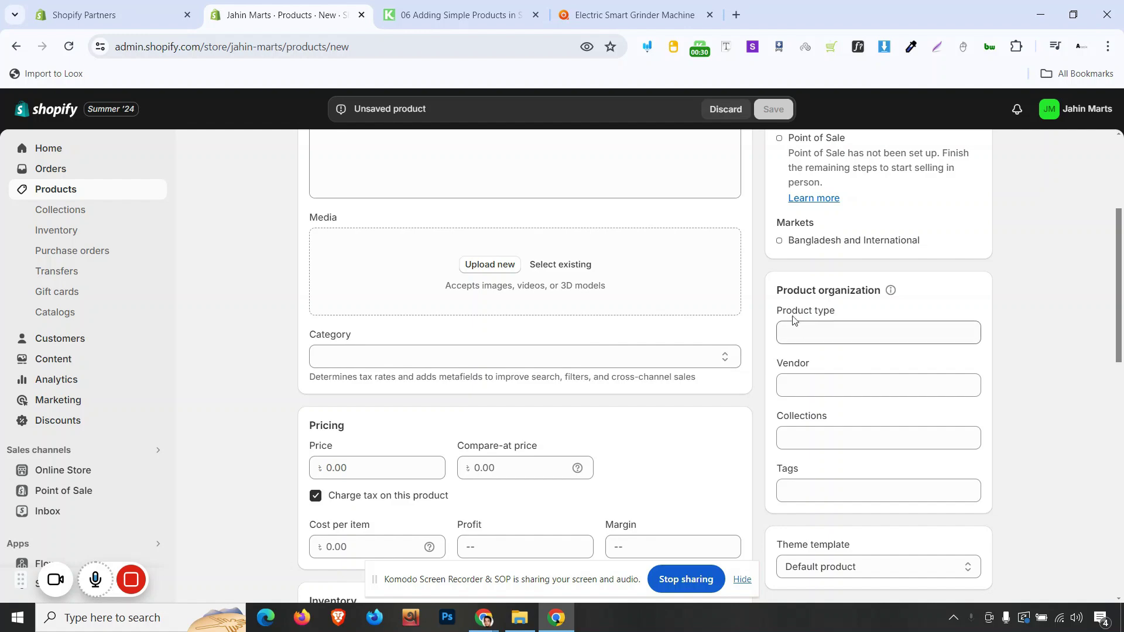
{"action": "left_click", "coordinate": [456, 14]}
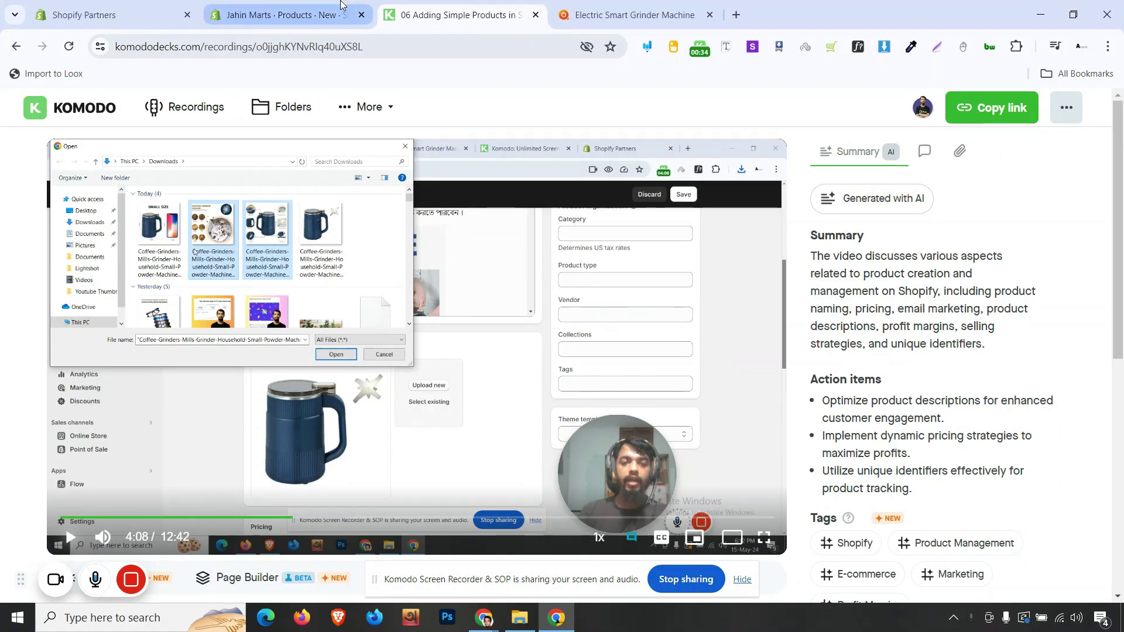
{"action": "left_click", "coordinate": [281, 15]}
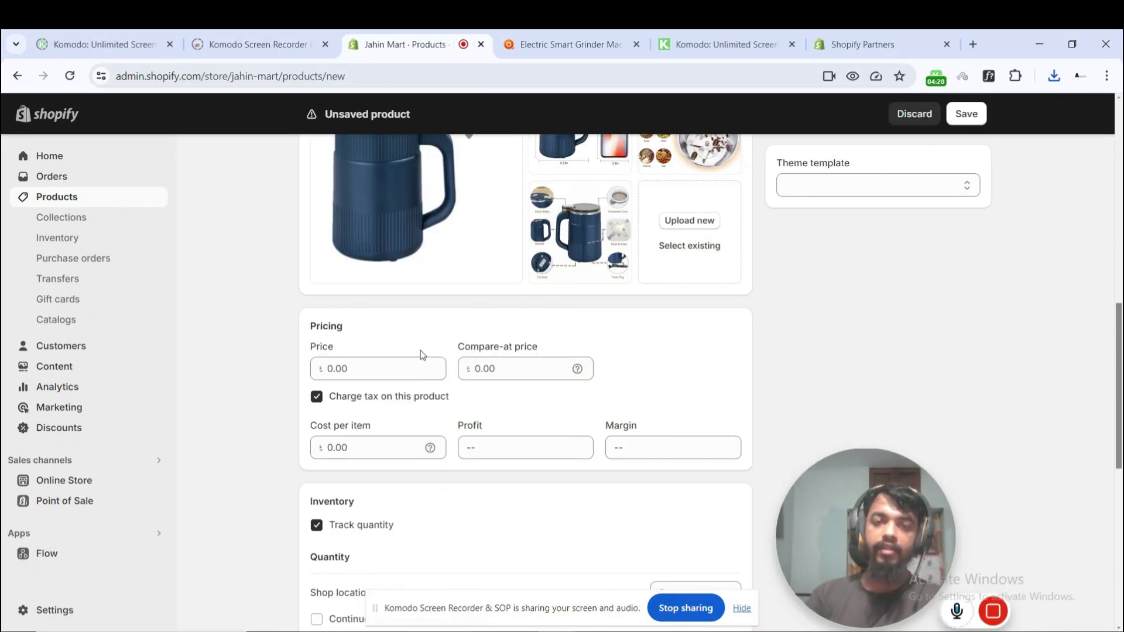
Step: Set the product's price to 1,299.00, copying the sale price from the OthoiMart listing
{"action": "left_click", "coordinate": [421, 369]}
{"action": "left_click", "coordinate": [510, 368]}
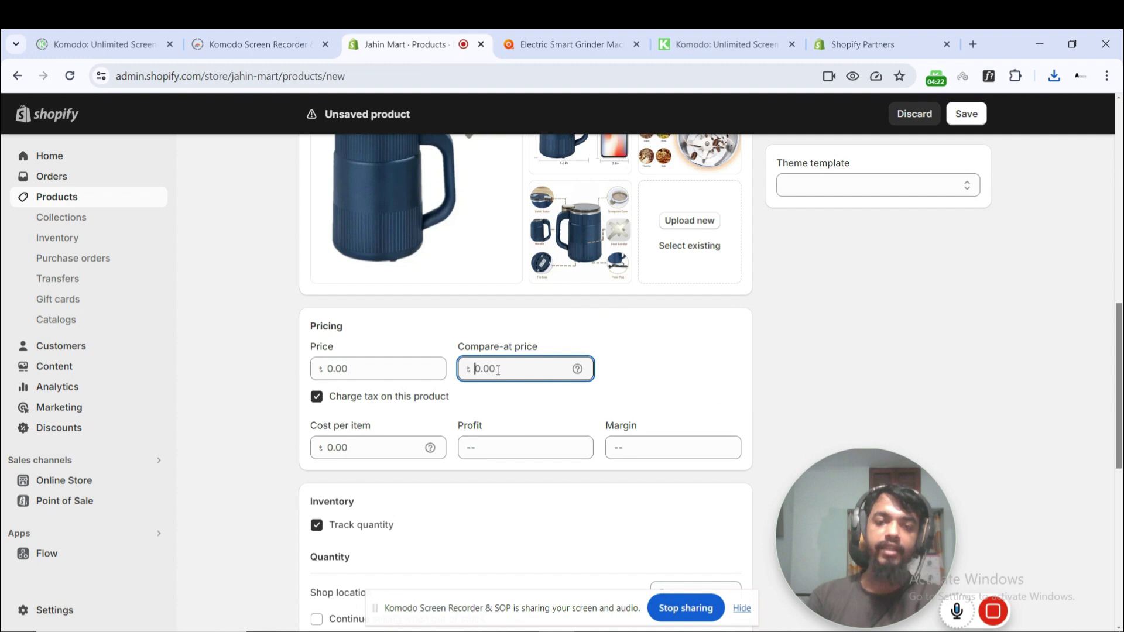
{"action": "left_click", "coordinate": [408, 368]}
{"action": "left_click", "coordinate": [510, 368]}
{"action": "left_click", "coordinate": [598, 36]}
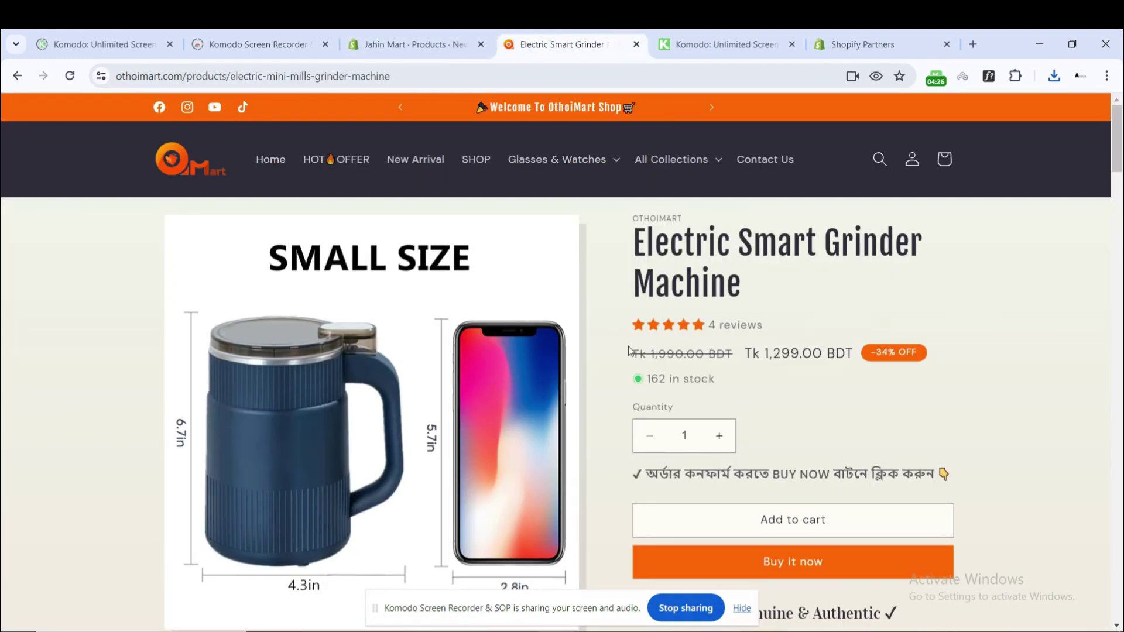
{"action": "left_click_drag", "start_coordinate": [766, 356], "coordinate": [799, 356]}
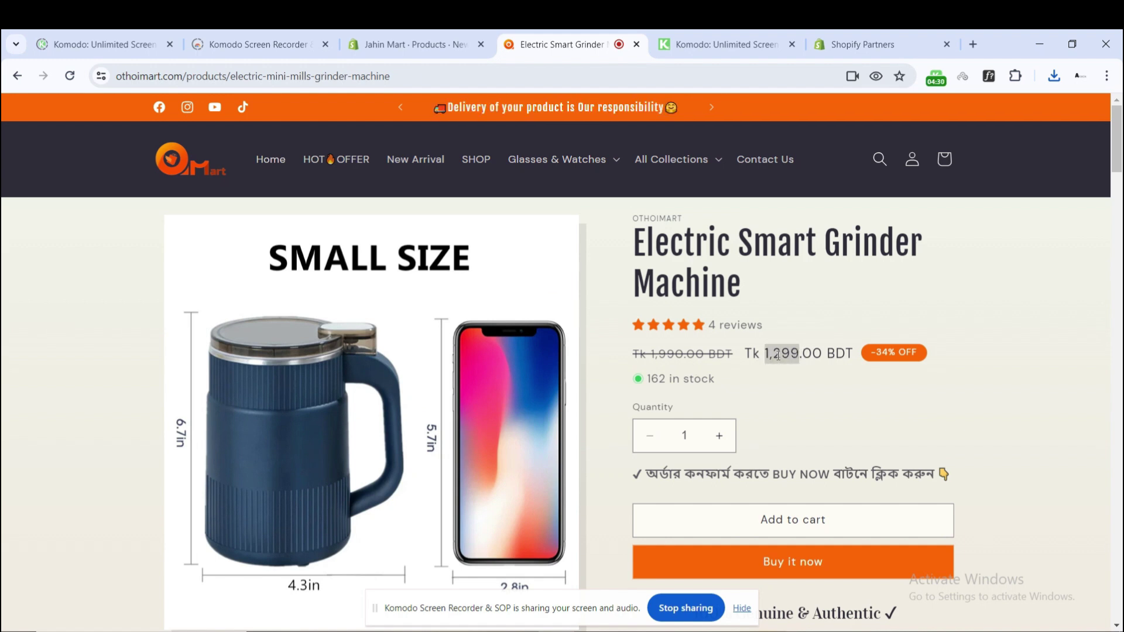
{"action": "right_click", "coordinate": [777, 355]}
{"action": "left_click", "coordinate": [796, 369]}
{"action": "left_click", "coordinate": [413, 44]}
{"action": "left_click", "coordinate": [346, 368]}
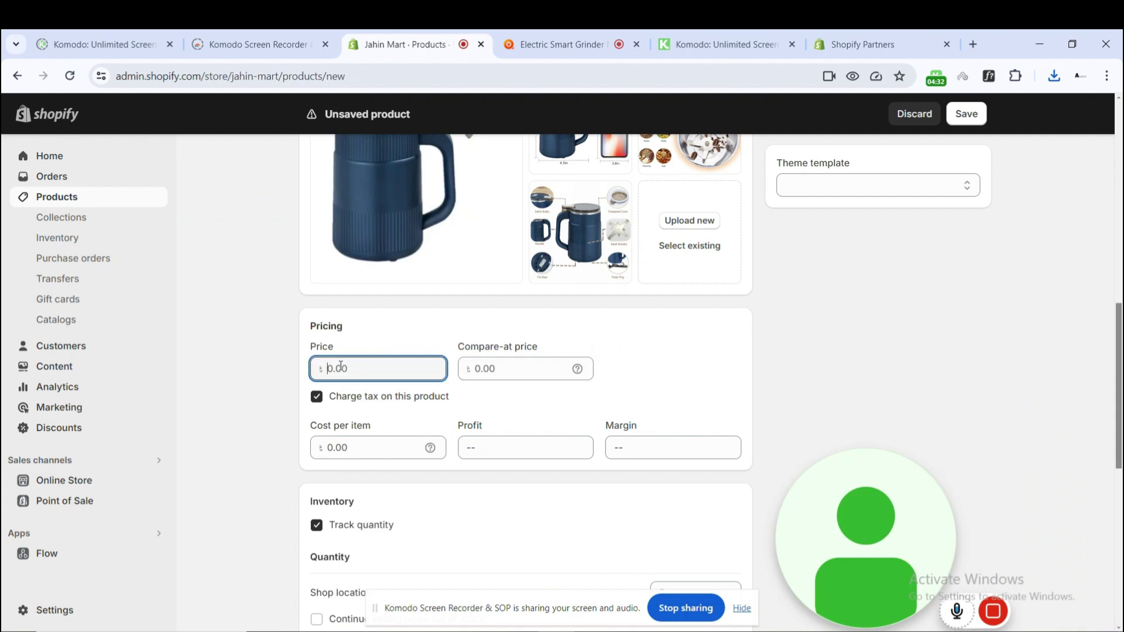
{"action": "key", "text": "ctrl+v"}
Step: Set the compare-at price to 1,990.00, copying the crossed-out price from the OthoiMart listing, and check it against that page
{"action": "left_click", "coordinate": [561, 44]}
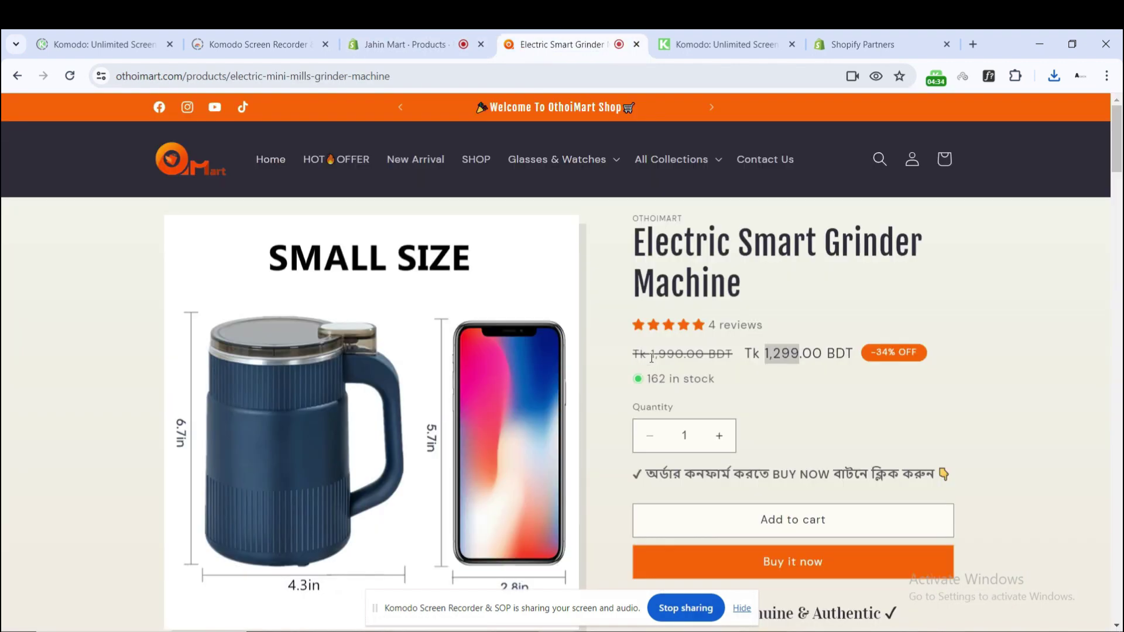
{"action": "left_click_drag", "start_coordinate": [649, 356], "coordinate": [683, 355]}
{"action": "right_click", "coordinate": [668, 364]}
{"action": "left_click", "coordinate": [690, 374]}
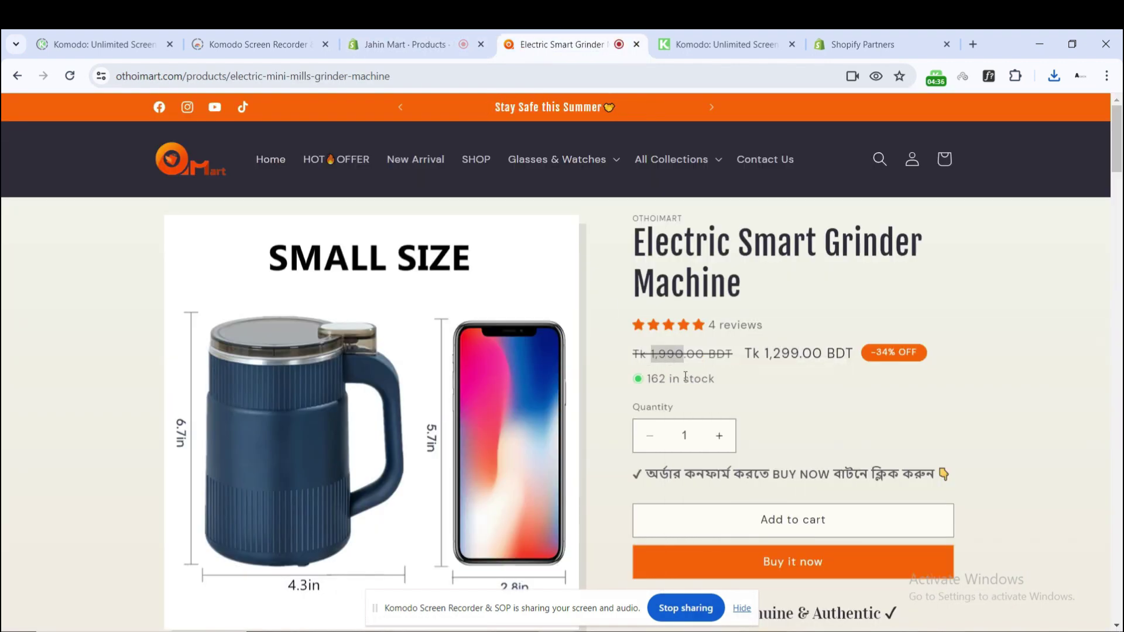
{"action": "left_click", "coordinate": [400, 45]}
{"action": "left_click", "coordinate": [531, 369]}
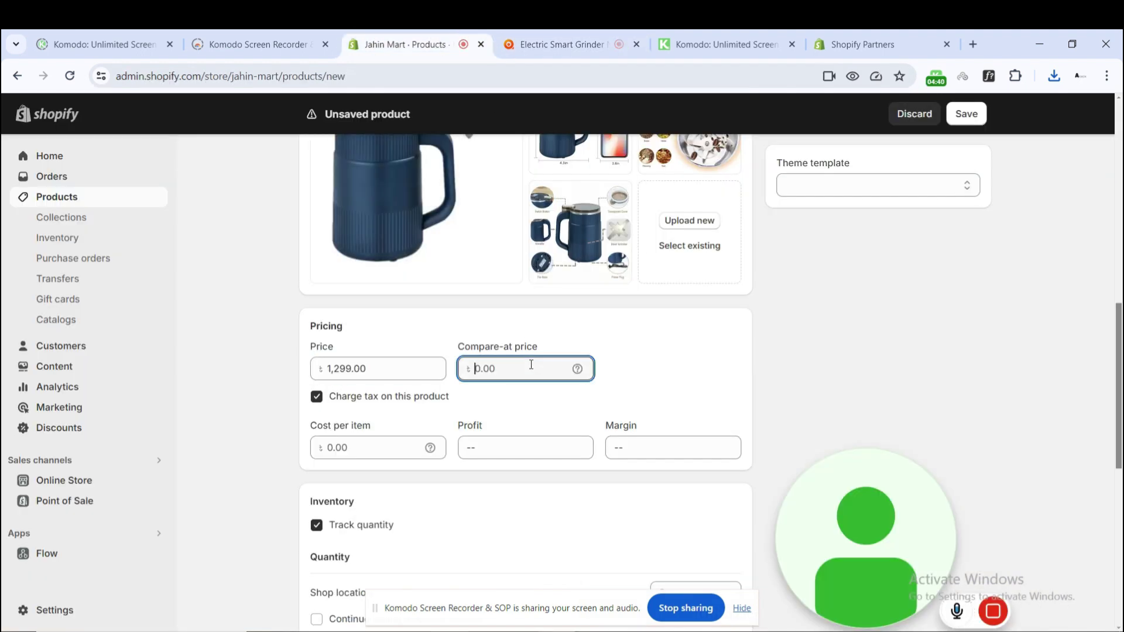
{"action": "key", "text": "ctrl+v"}
{"action": "left_click", "coordinate": [651, 364]}
{"action": "key", "text": "ctrl+Tab"}
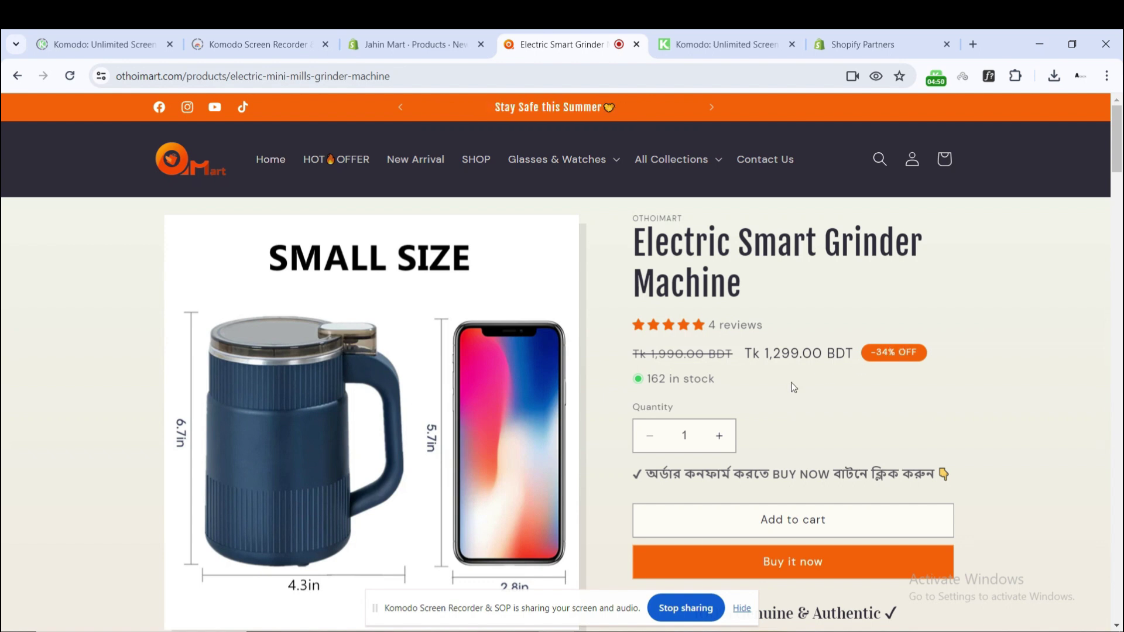
{"action": "key", "text": "ctrl+shift+Tab"}
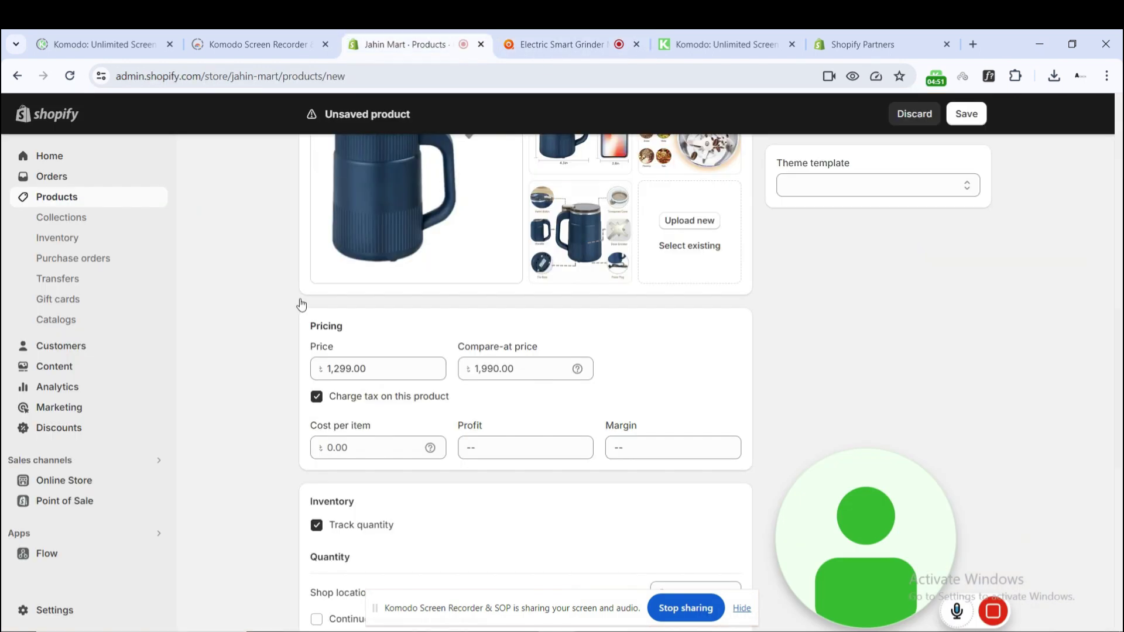
{"action": "double_click", "coordinate": [401, 397]}
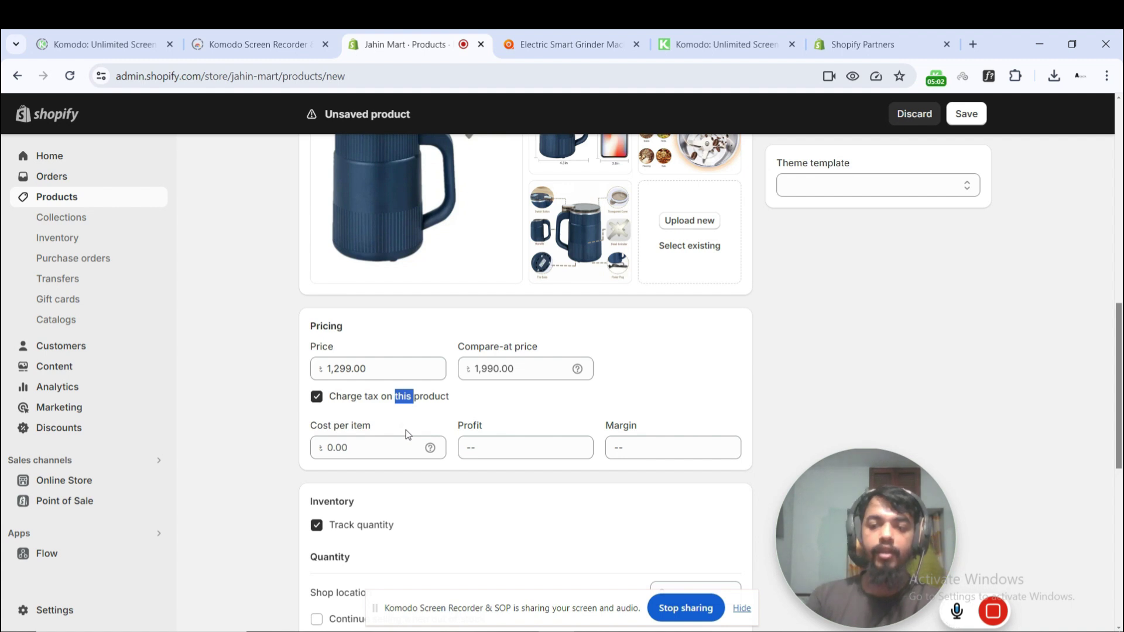
{"action": "mouse_move", "coordinate": [968, 610]}
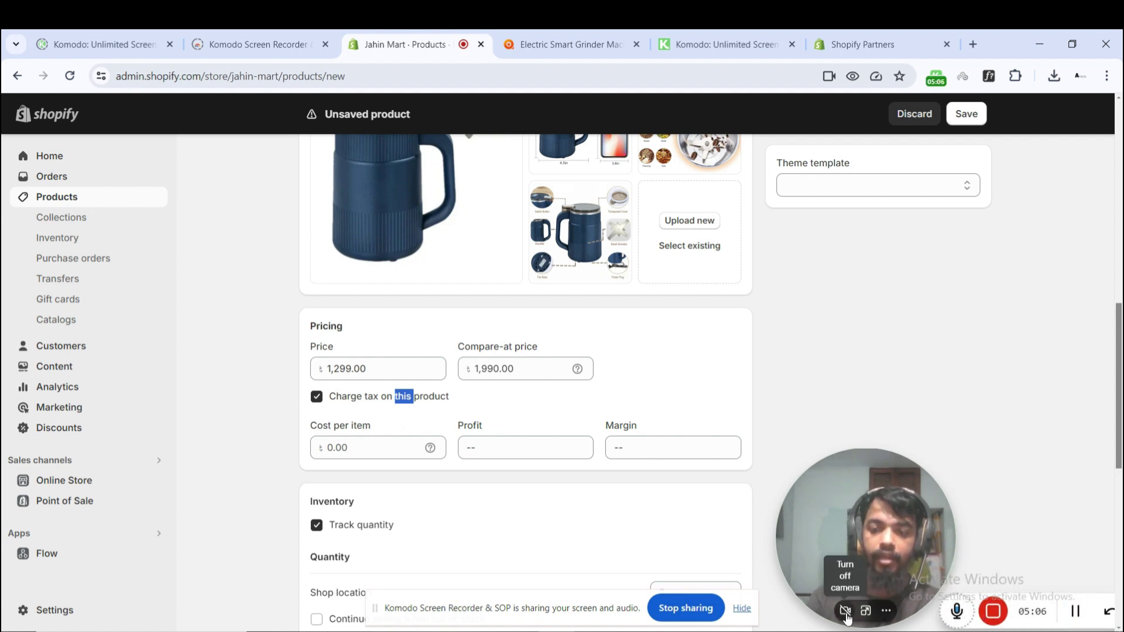
{"action": "left_click", "coordinate": [847, 607]}
Step: Set the cost per item to 600 and check the resulting profit and margin
{"action": "left_click", "coordinate": [388, 441]}
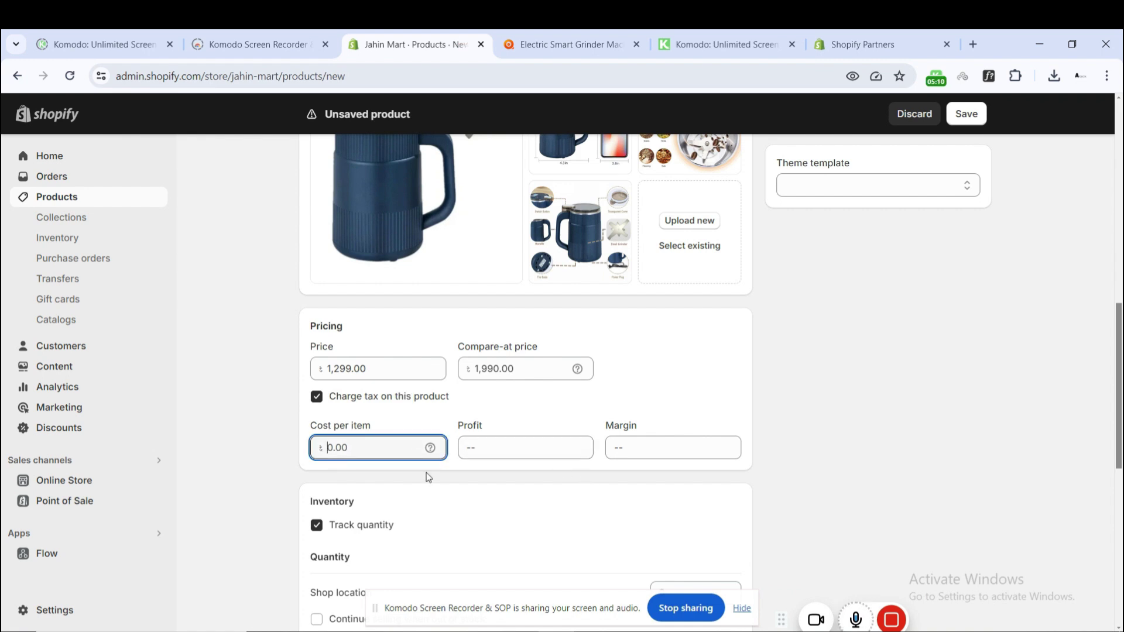
{"action": "double_click", "coordinate": [401, 364]}
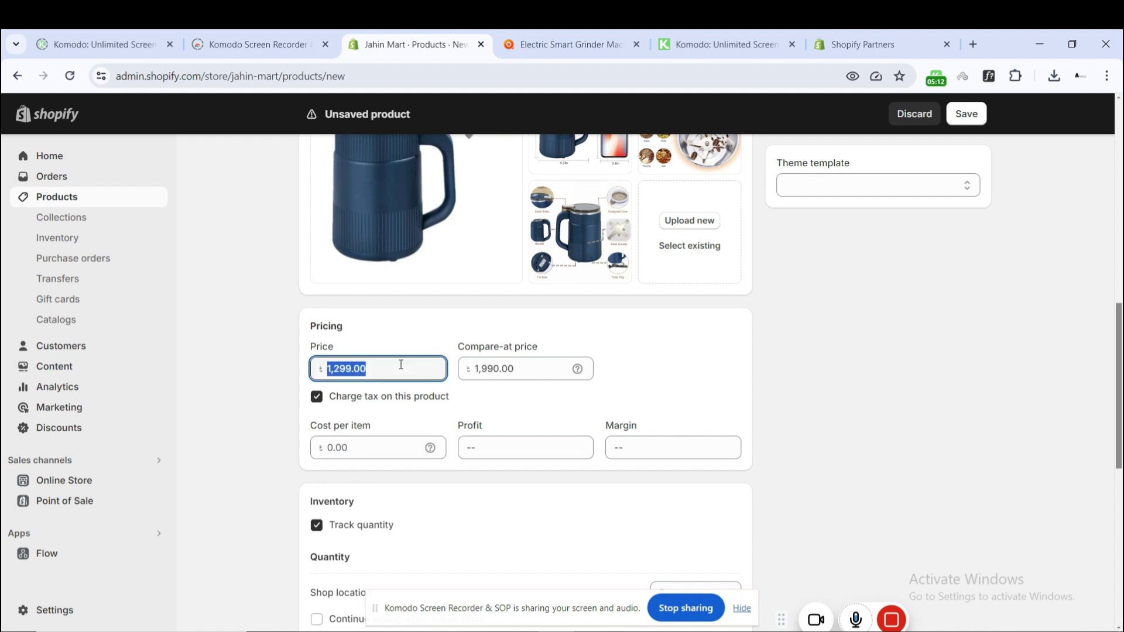
{"action": "left_click", "coordinate": [375, 448]}
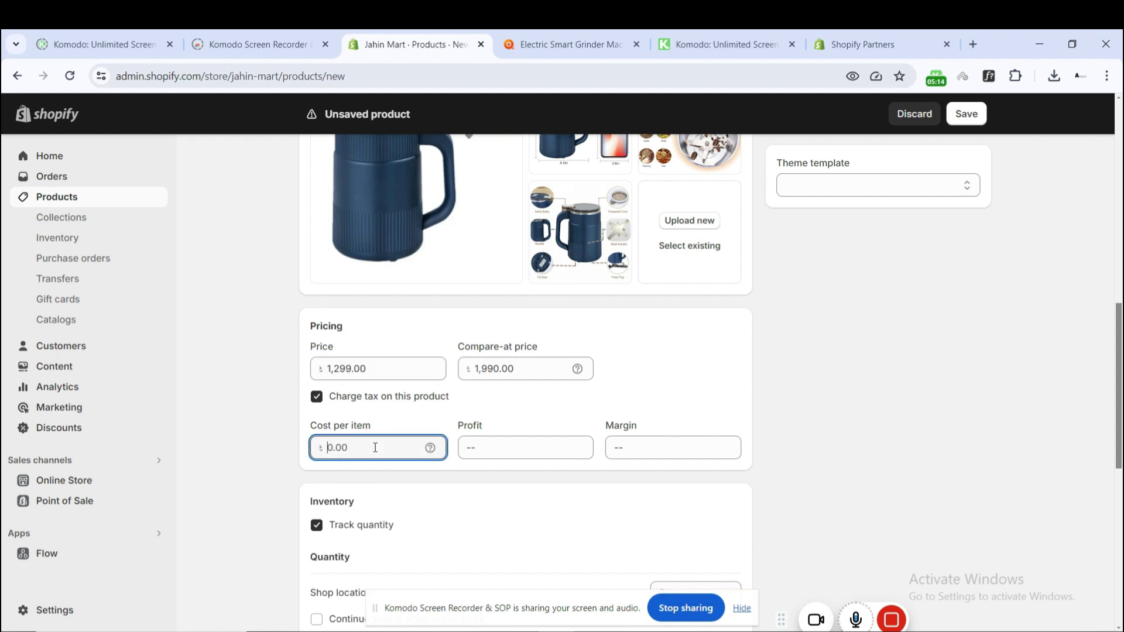
{"action": "type", "text": "600"}
{"action": "left_click", "coordinate": [514, 430]}
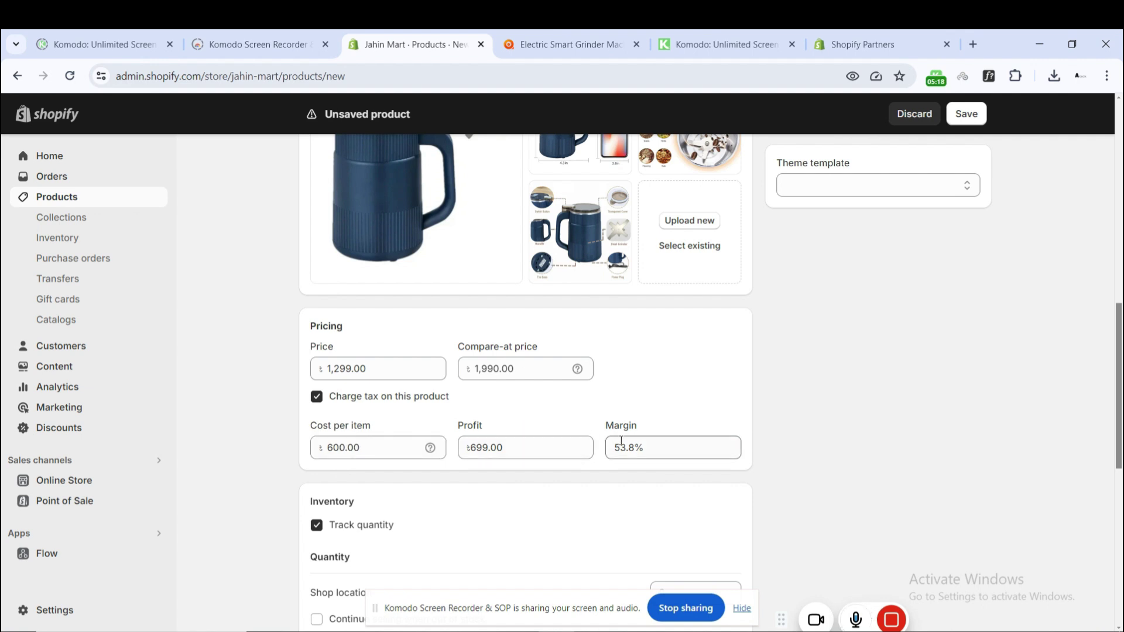
{"action": "left_click", "coordinate": [655, 449]}
{"action": "left_click", "coordinate": [183, 441]}
{"action": "scroll", "coordinate": [249, 416], "scroll_direction": "down", "scroll_amount": 1}
{"action": "scroll", "coordinate": [249, 416], "scroll_direction": "down", "scroll_amount": 3}
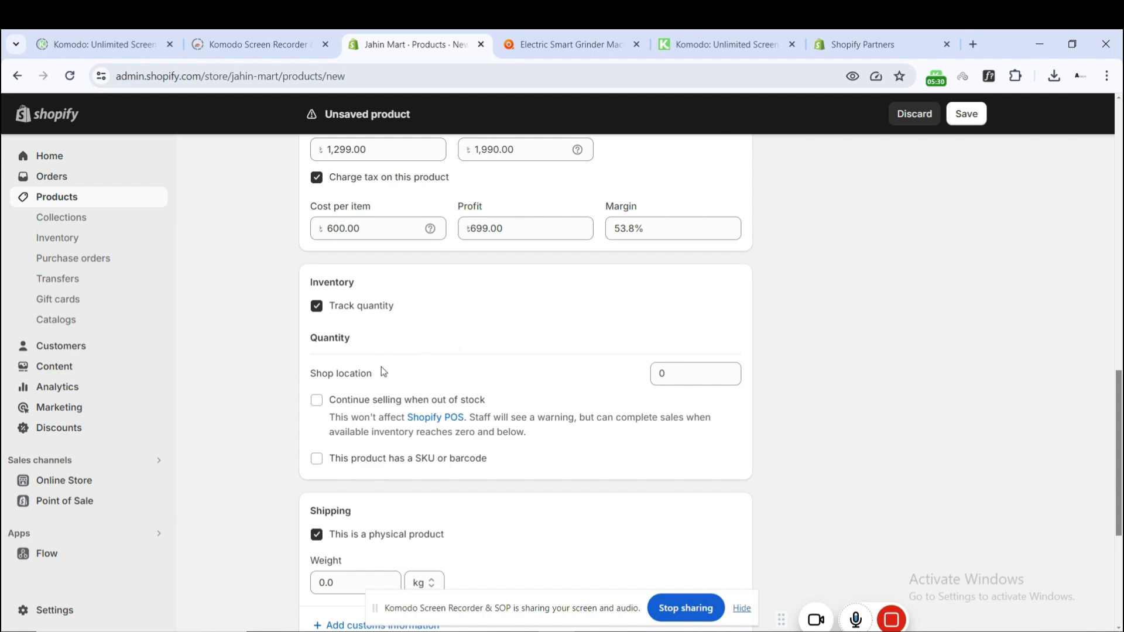
Step: Set the stock quantity at Shop location to 90 and allow the product to continue selling when out of stock
{"action": "left_click", "coordinate": [655, 369]}
{"action": "type", "text": "90"}
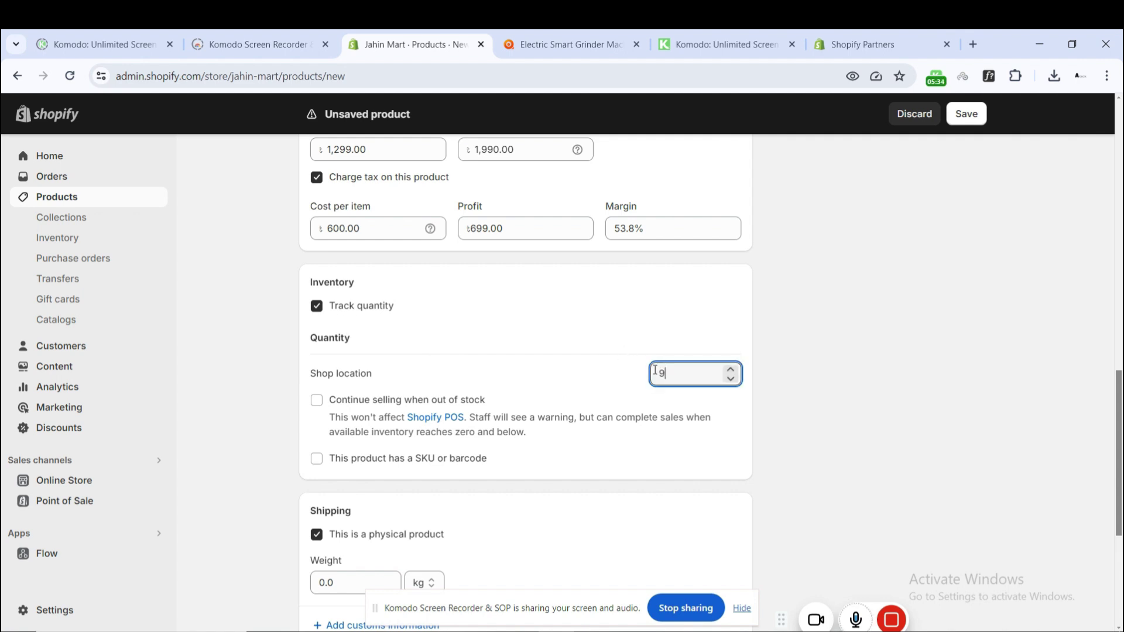
{"action": "left_click", "coordinate": [835, 349]}
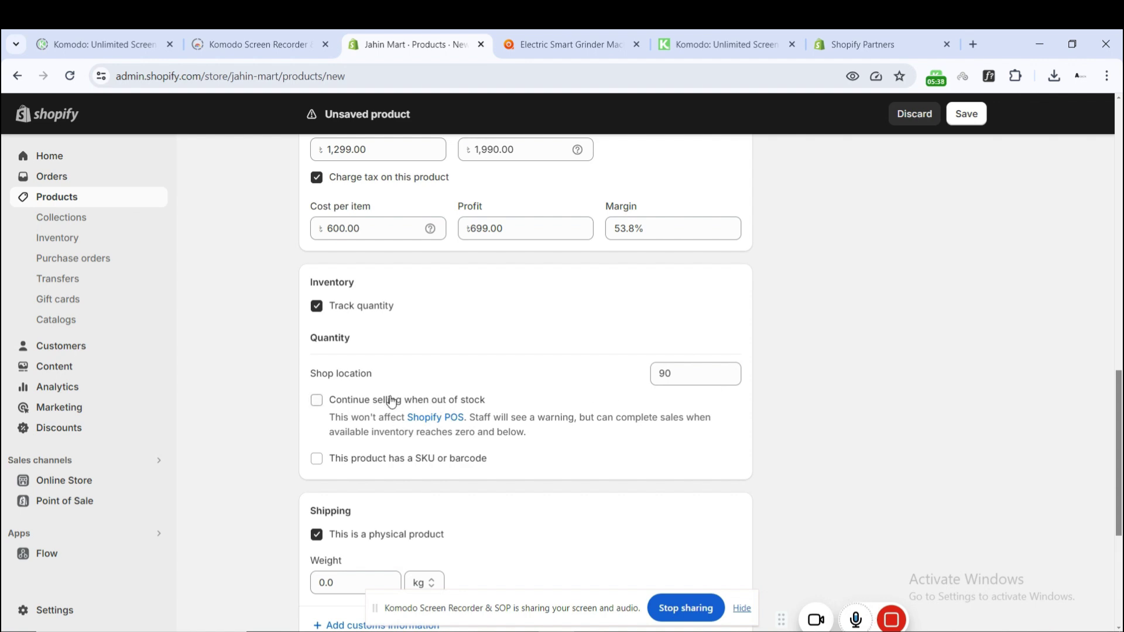
{"action": "left_click", "coordinate": [816, 619]}
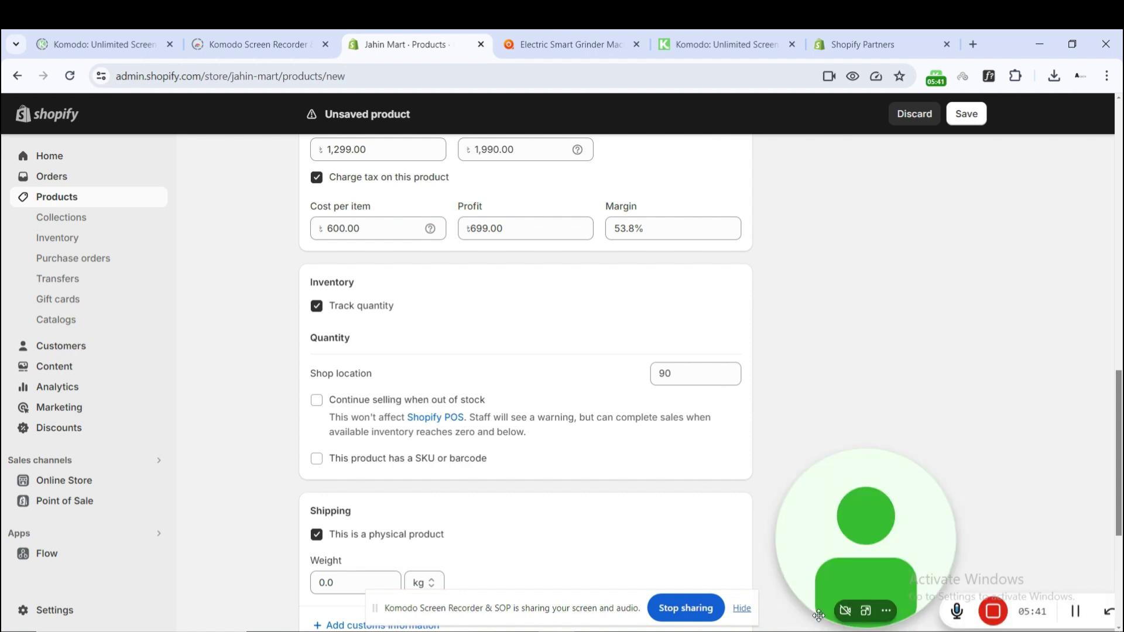
{"action": "left_click", "coordinate": [344, 402]}
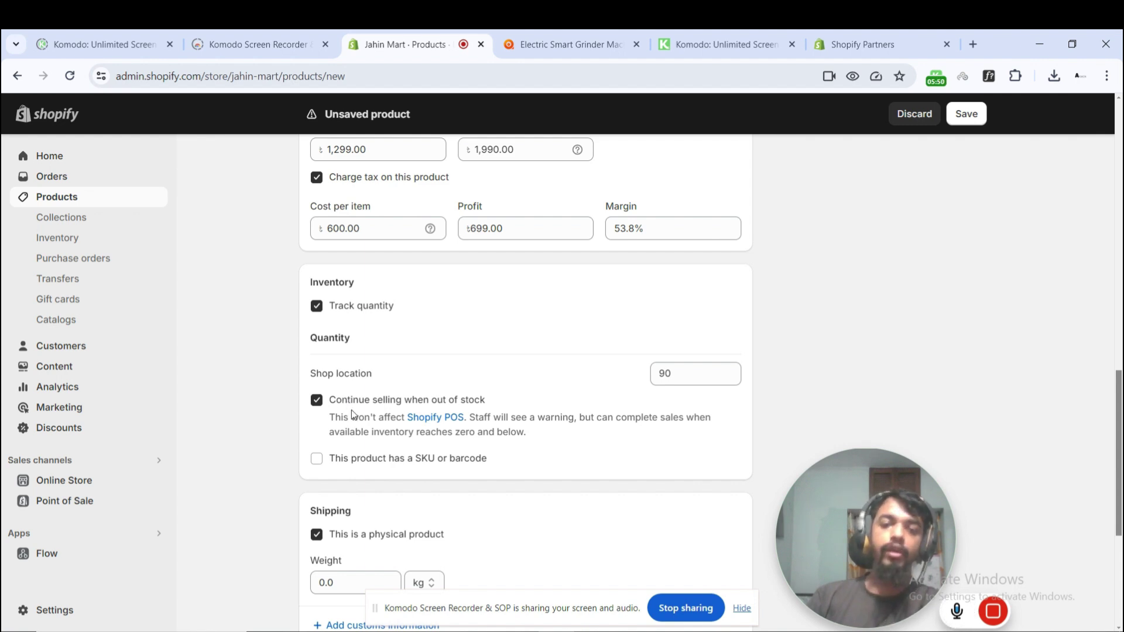
Step: Mark the product as having a SKU or barcode and enter 2356 as its SKU
{"action": "left_click", "coordinate": [400, 460]}
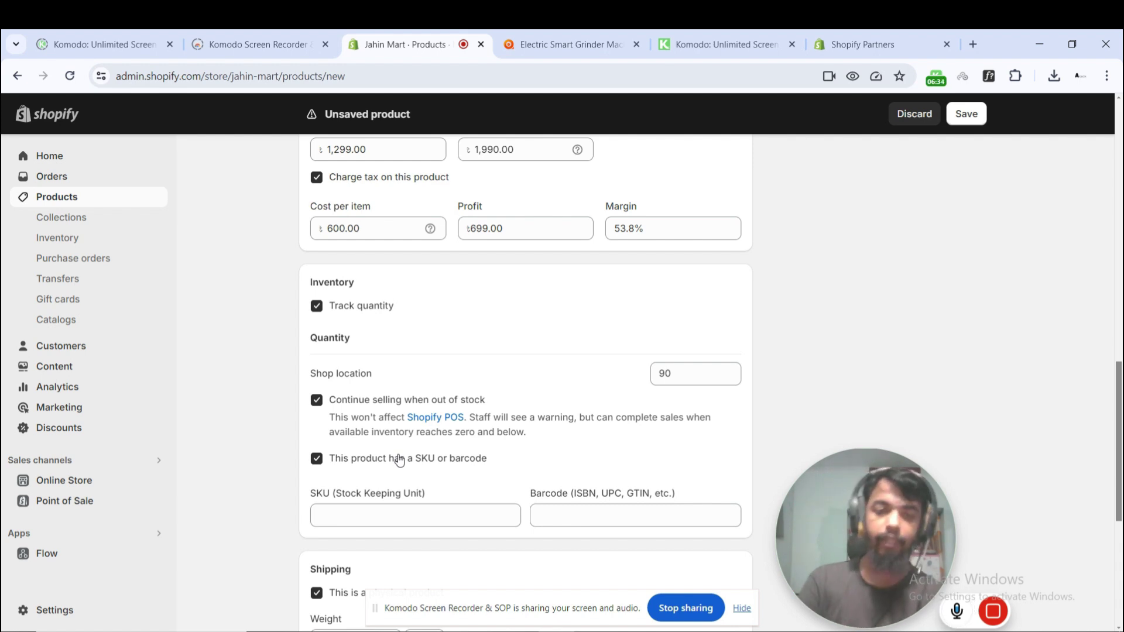
{"action": "left_click", "coordinate": [407, 523]}
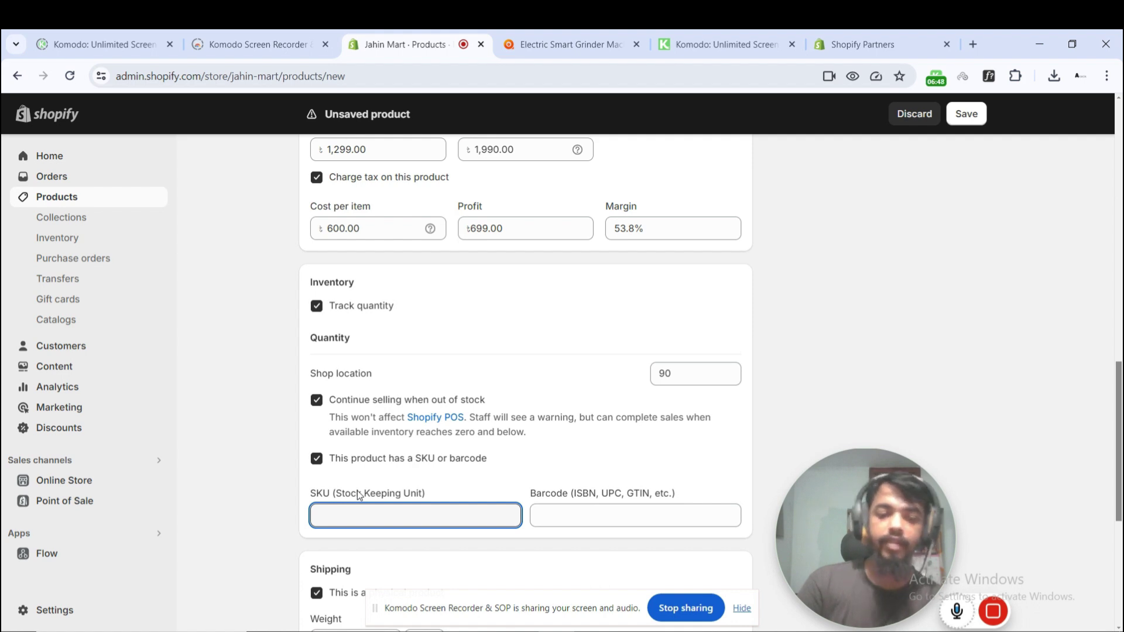
{"action": "type", "text": "23"}
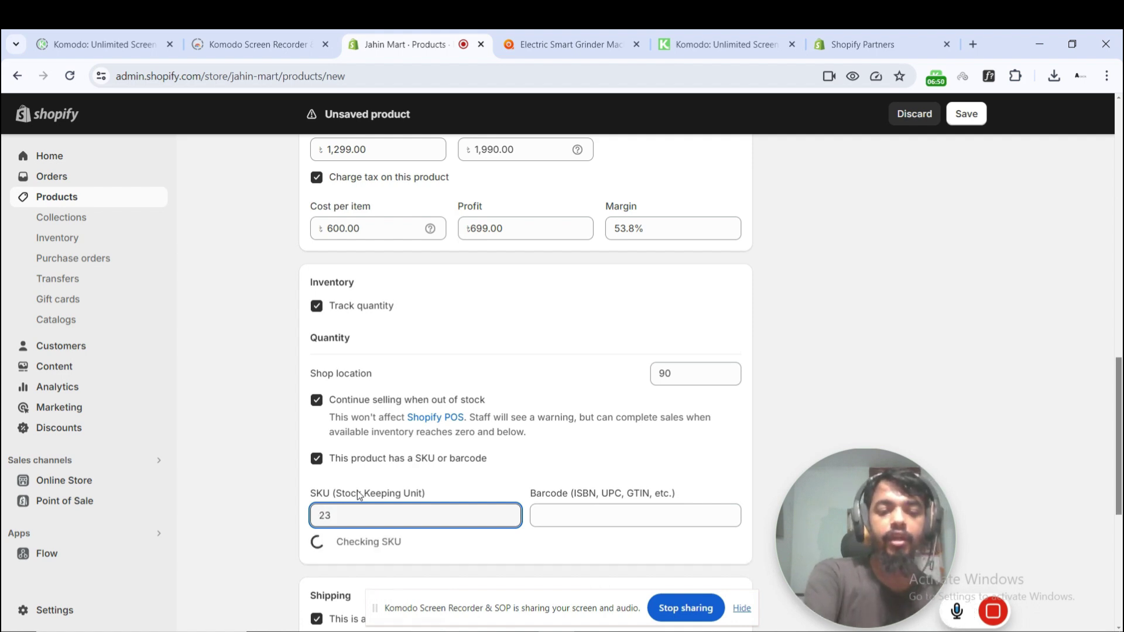
{"action": "type", "text": "56"}
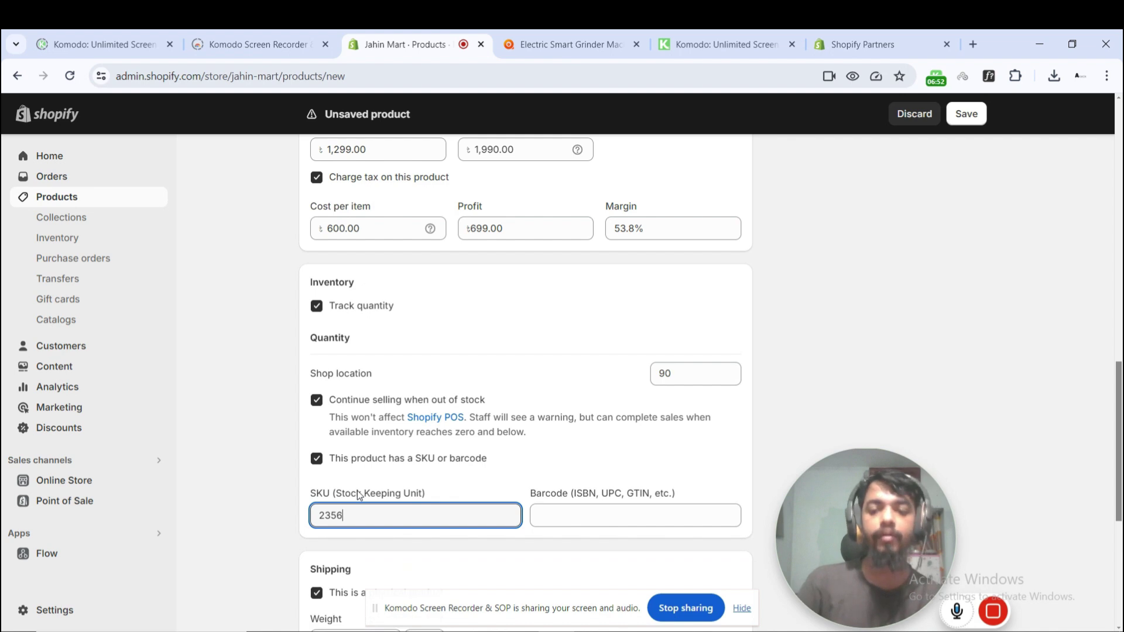
{"action": "left_click", "coordinate": [281, 507]}
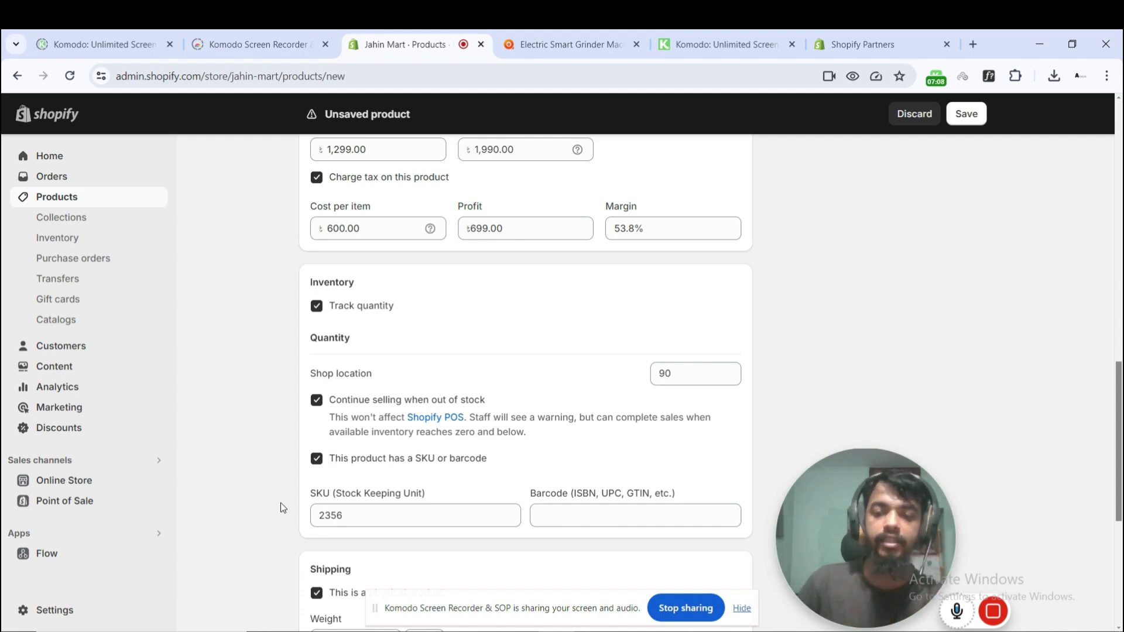
Step: Search Google in a new browser tab for "product barcode example" and look through the sample barcodes
{"action": "left_click", "coordinate": [973, 45]}
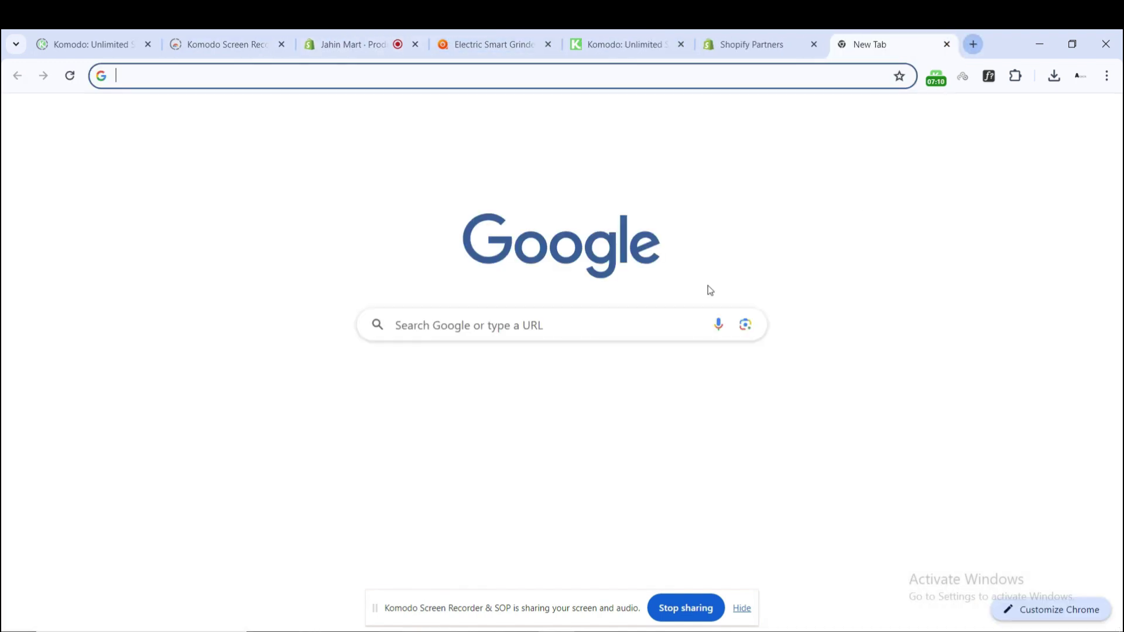
{"action": "type", "text": "product barcode "}
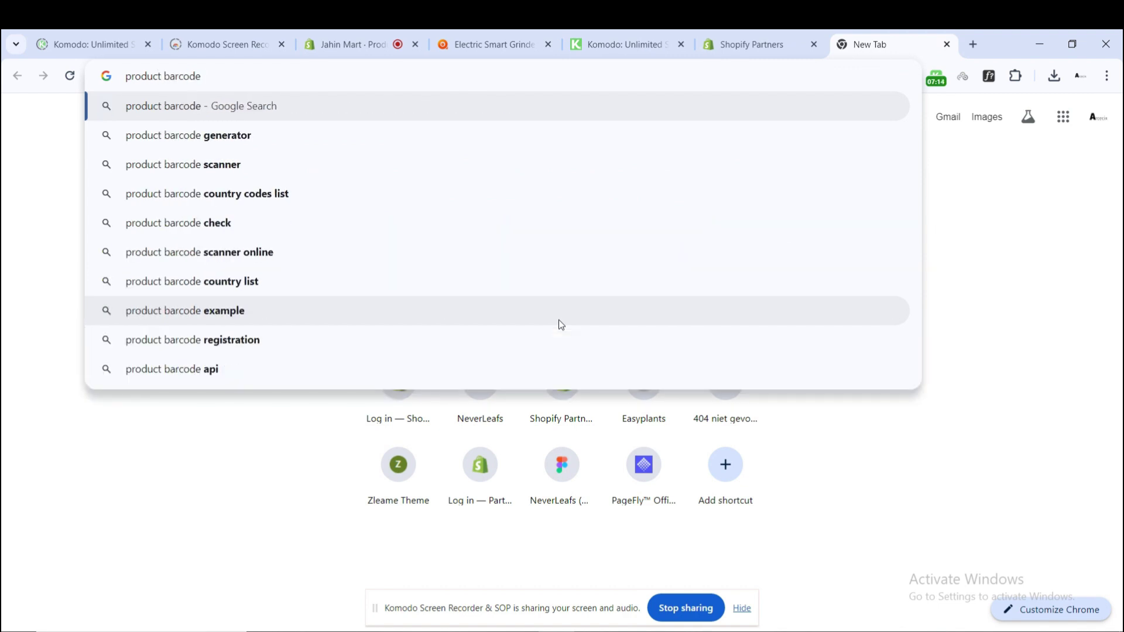
{"action": "type", "text": "exa,pl"}
{"action": "key", "text": "BackSpace"}
{"action": "key", "text": "BackSpace"}
{"action": "key", "text": "BackSpace"}
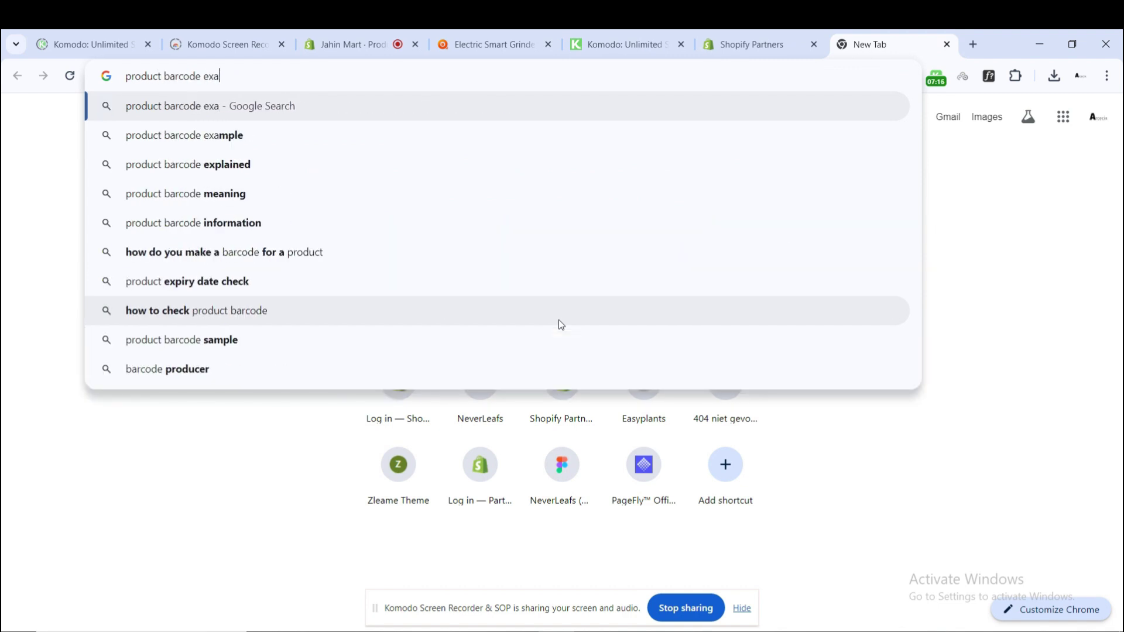
{"action": "type", "text": "mple"}
{"action": "key", "text": "Return"}
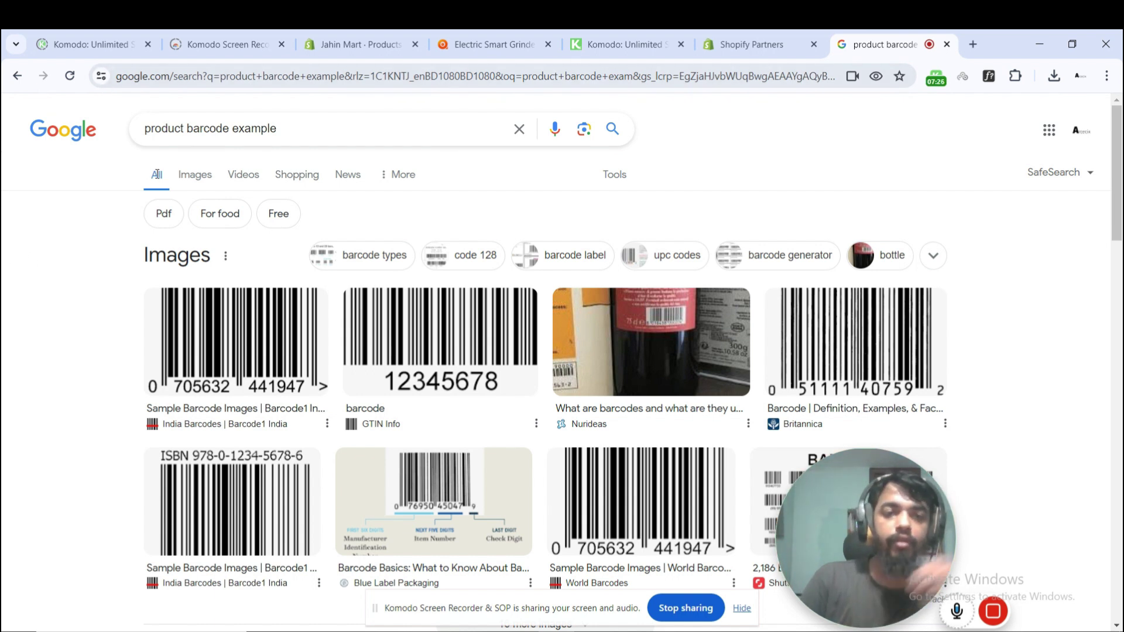
{"action": "scroll", "coordinate": [109, 255], "scroll_direction": "down", "scroll_amount": 5}
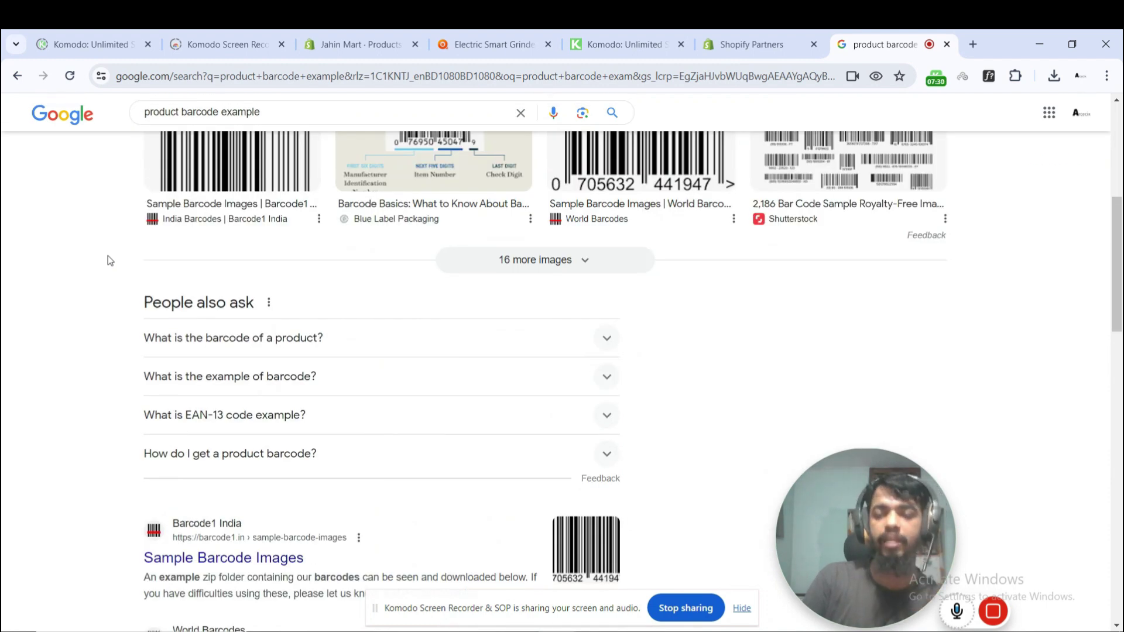
{"action": "scroll", "coordinate": [107, 255], "scroll_direction": "up", "scroll_amount": 5}
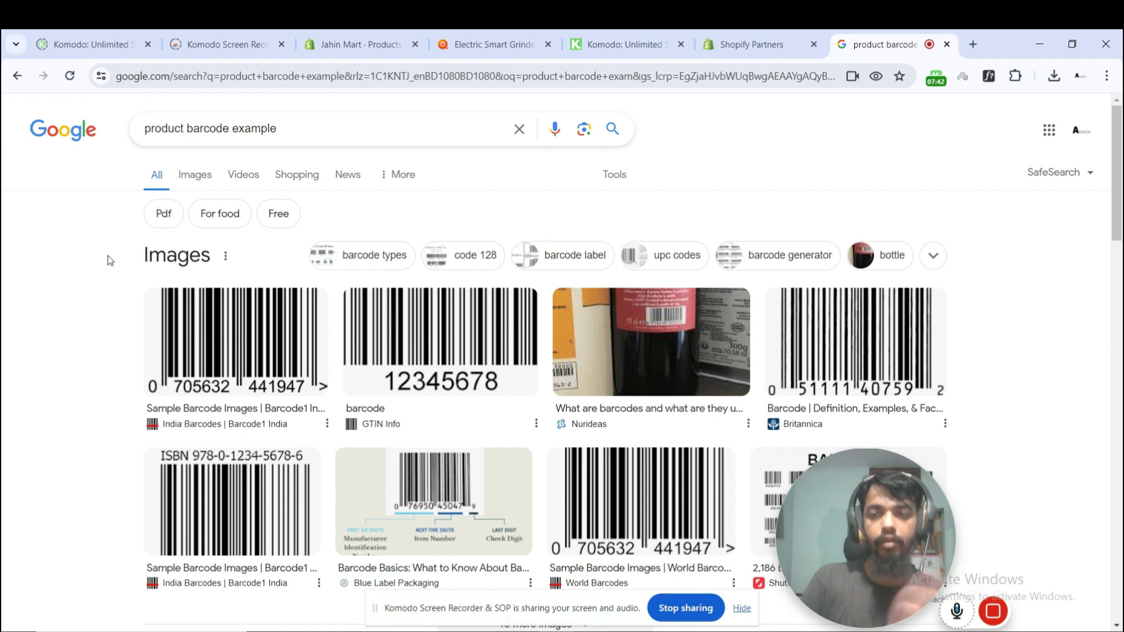
Step: Search Google for "why to add barcode for a product" and read the benefits of adding barcodes
{"action": "key", "text": "ctrl+a"}
{"action": "left_click", "coordinate": [231, 130]}
{"action": "key", "text": "ctrl+a"}
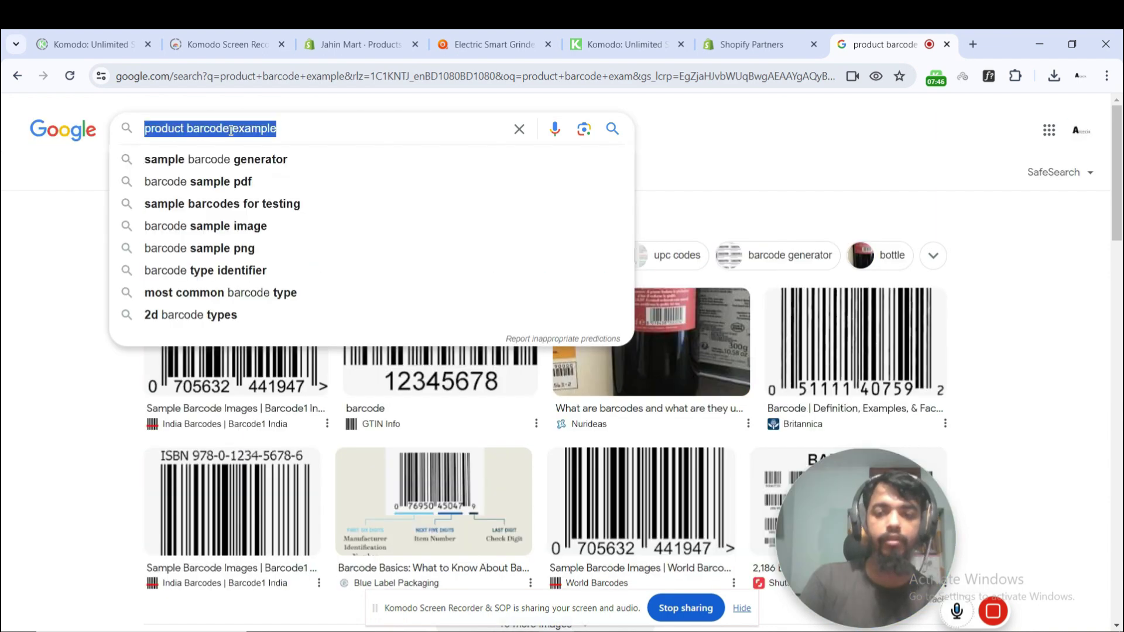
{"action": "type", "text": "whay"}
{"action": "key", "text": "BackSpace"}
{"action": "key", "text": "BackSpace"}
{"action": "key", "text": "BackSpace"}
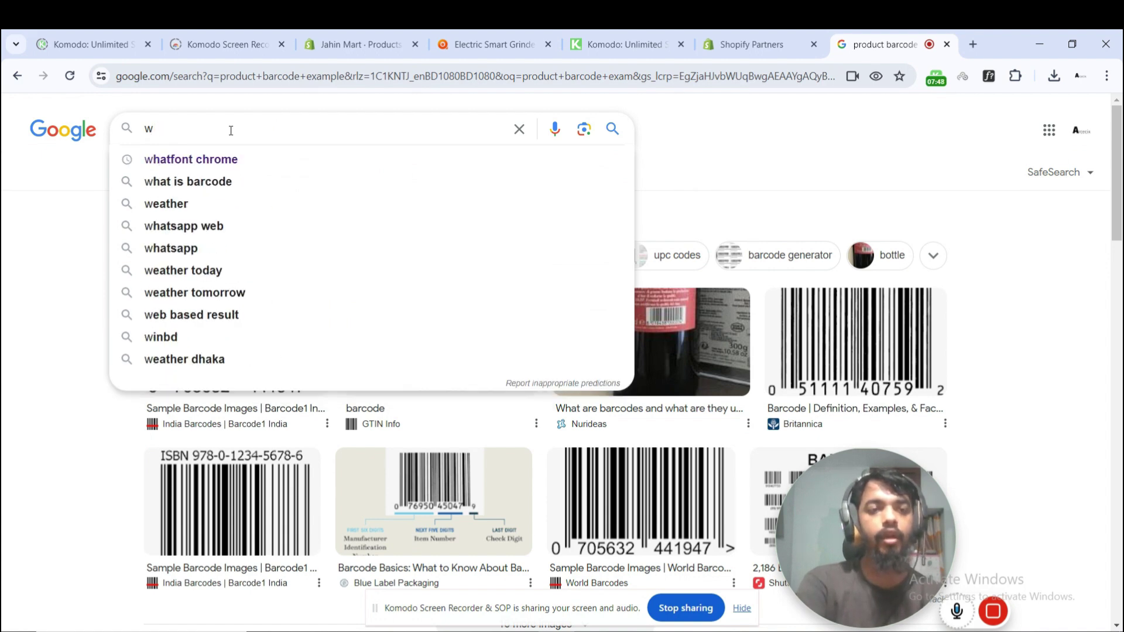
{"action": "type", "text": "hy to add "}
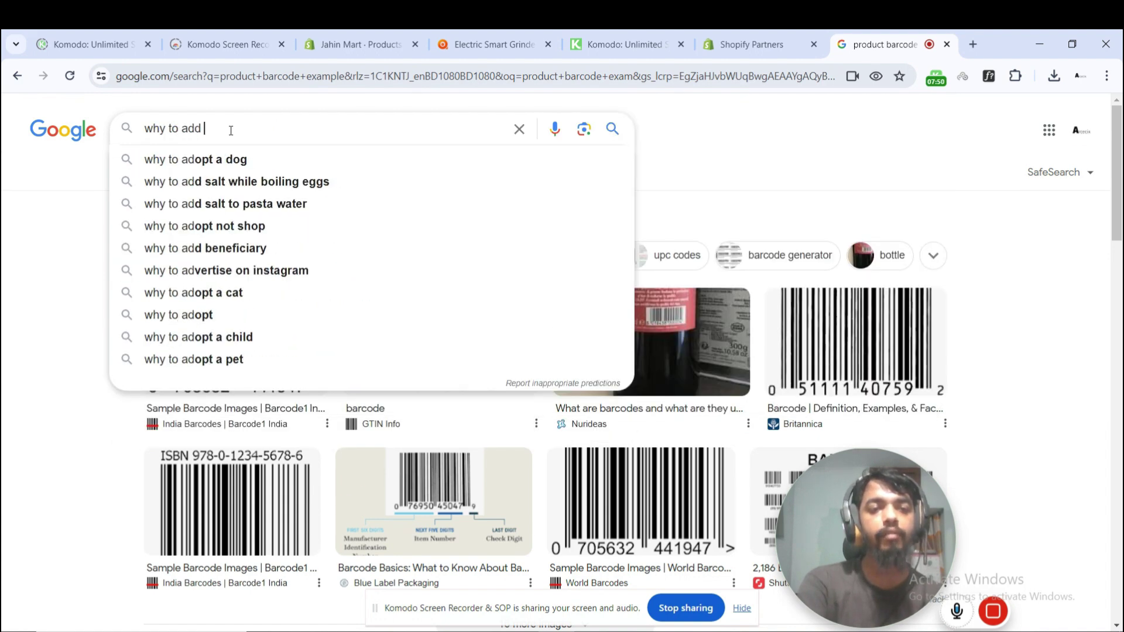
{"action": "type", "text": "barcode for a p"}
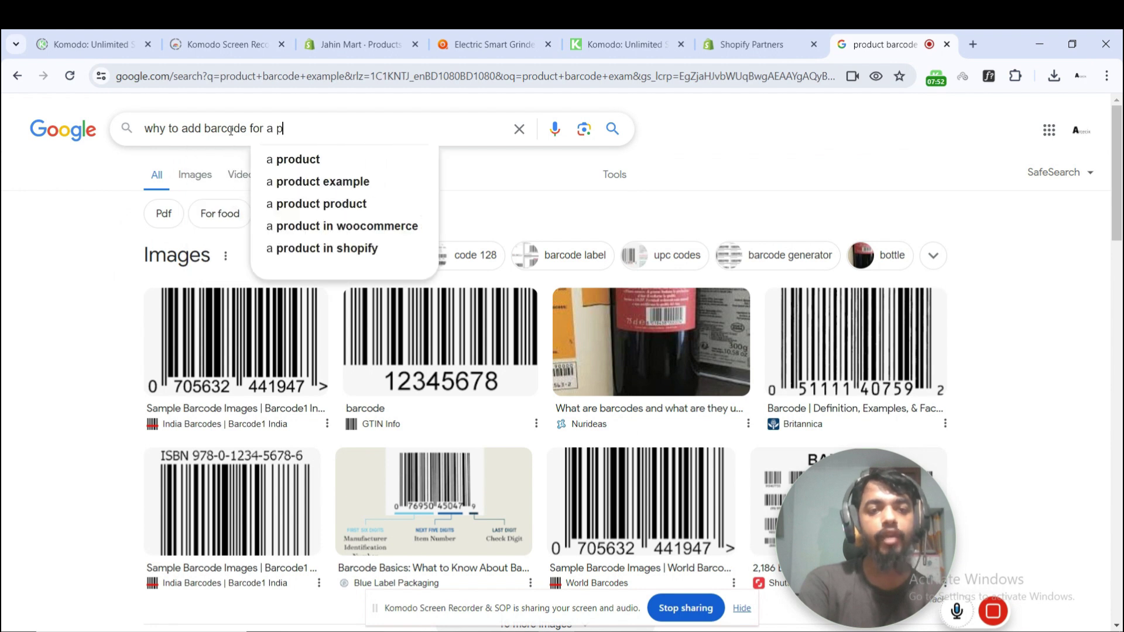
{"action": "type", "text": "roduct"}
{"action": "key", "text": "Return"}
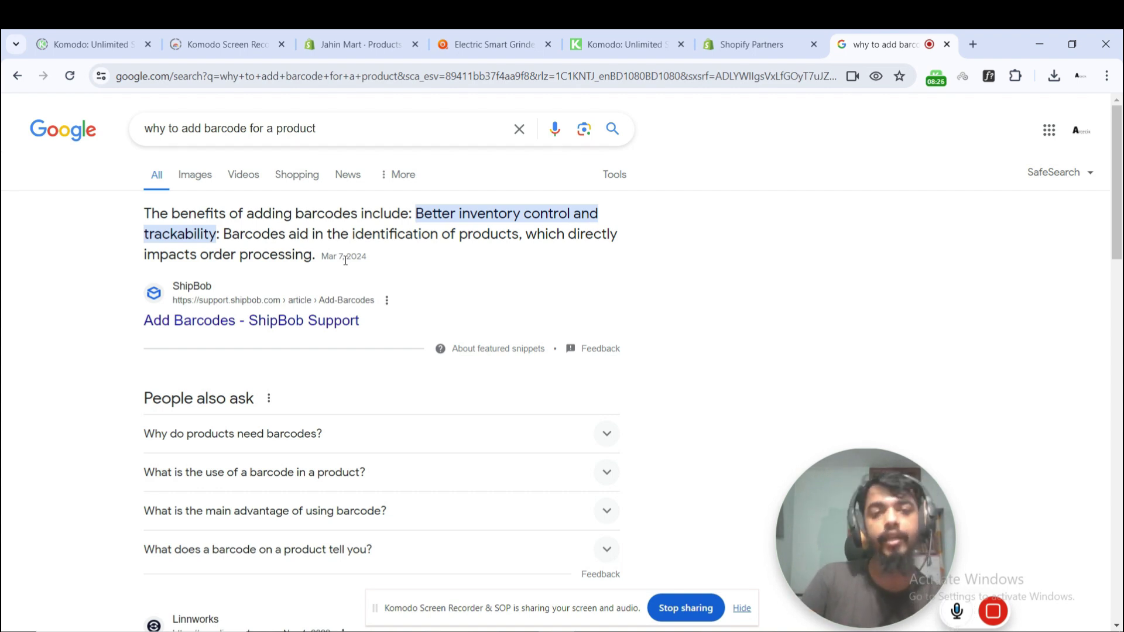
Step: Return to the unsaved Jahin Mart product and set its shipping weight to 1 kg
{"action": "left_click", "coordinate": [333, 32]}
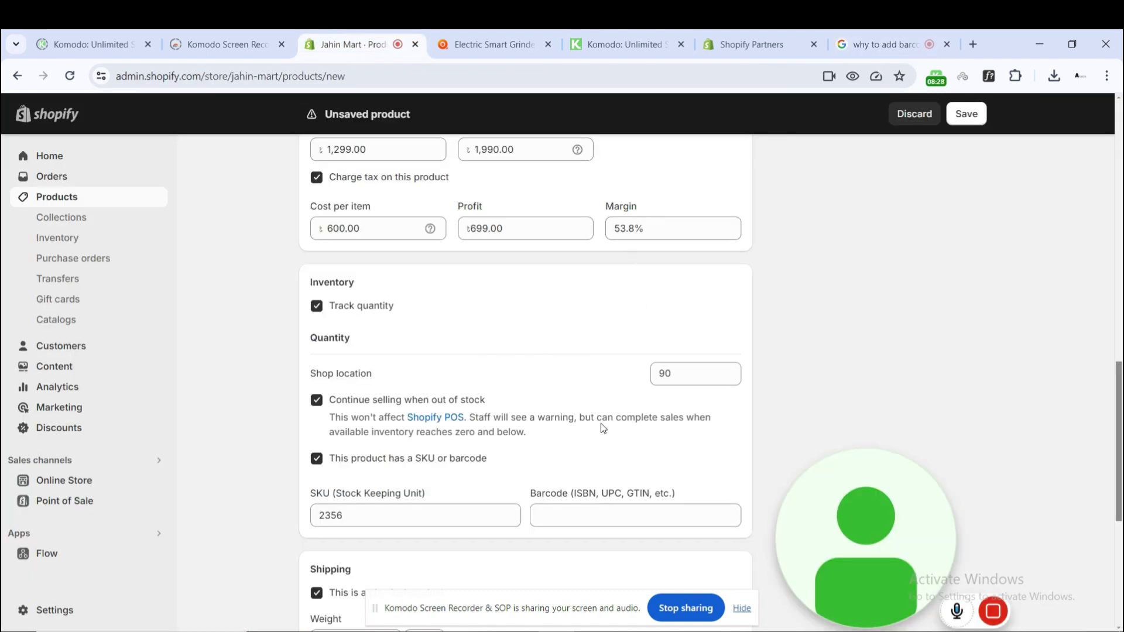
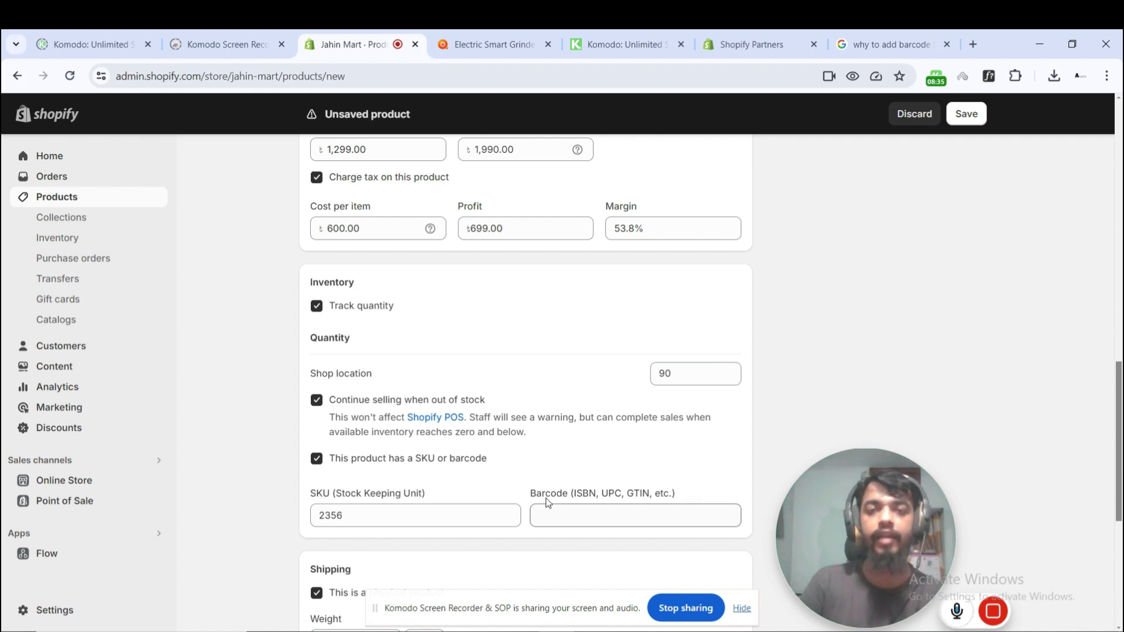
{"action": "scroll", "coordinate": [547, 502], "scroll_direction": "down", "scroll_amount": 3}
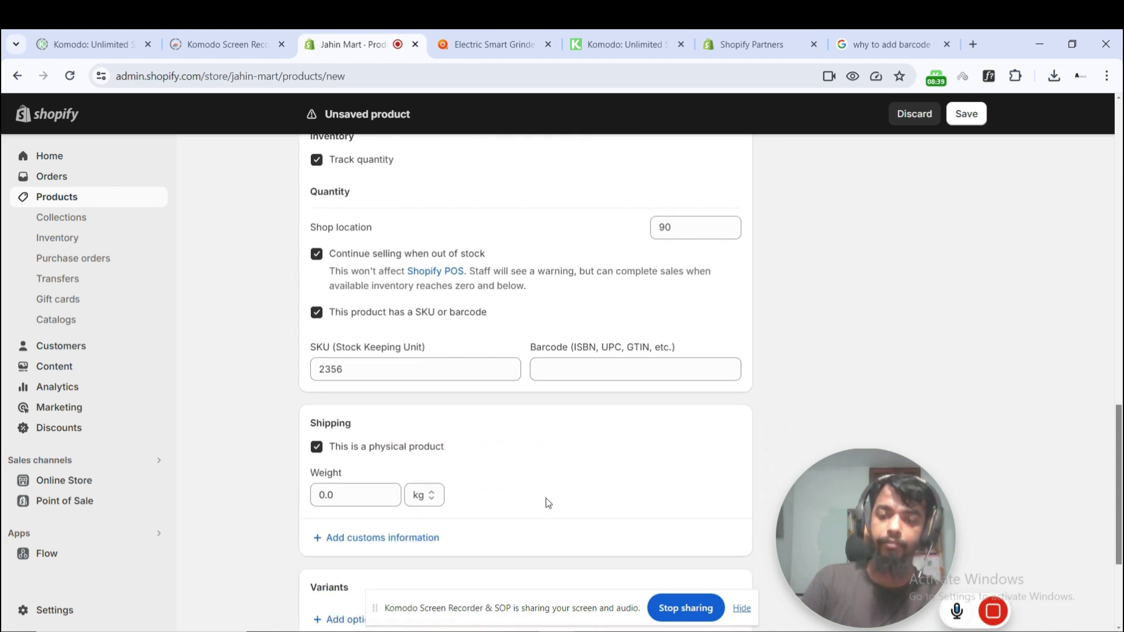
{"action": "scroll", "coordinate": [547, 502], "scroll_direction": "down", "scroll_amount": 3}
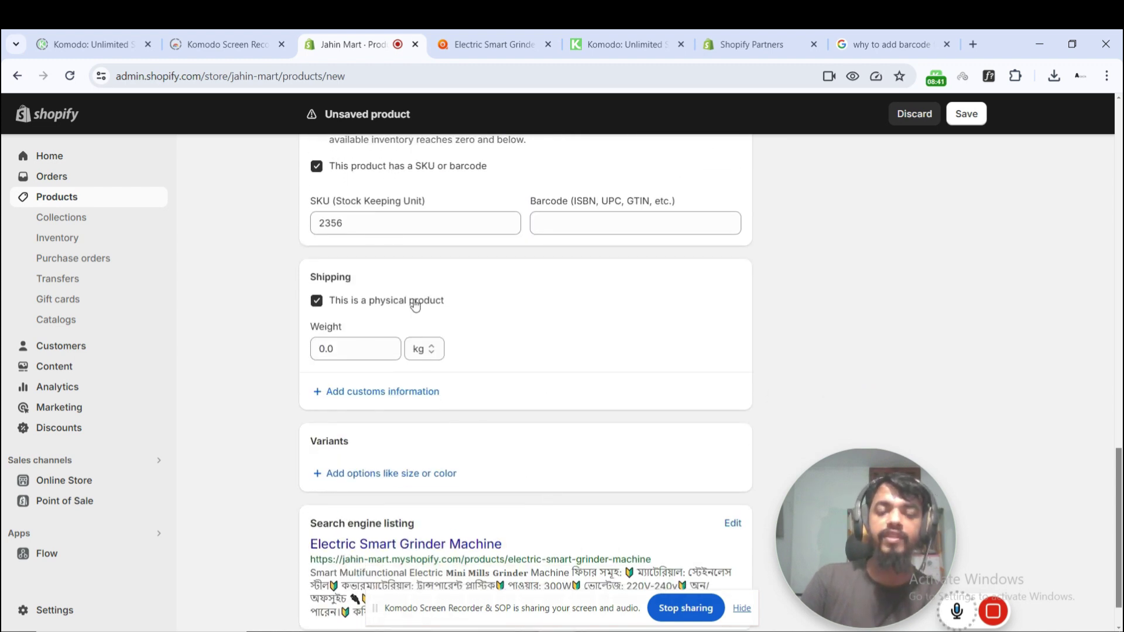
{"action": "scroll", "coordinate": [654, 300], "scroll_direction": "up", "scroll_amount": 3}
{"action": "scroll", "coordinate": [654, 299], "scroll_direction": "up", "scroll_amount": 10}
{"action": "scroll", "coordinate": [655, 299], "scroll_direction": "down", "scroll_amount": 12}
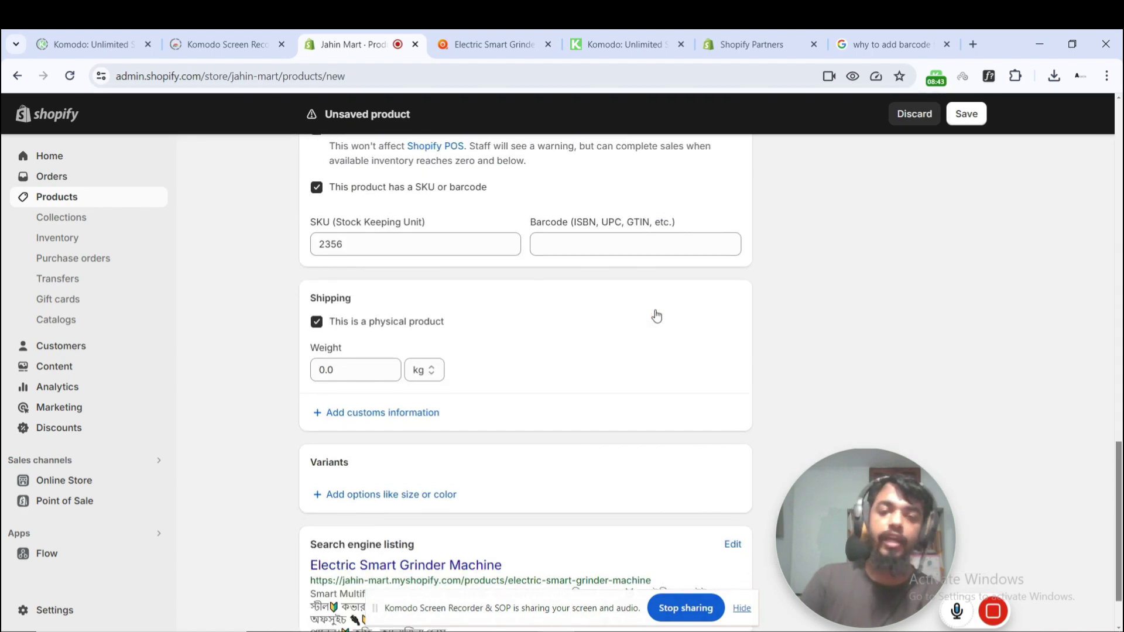
{"action": "scroll", "coordinate": [655, 311], "scroll_direction": "up", "scroll_amount": 3}
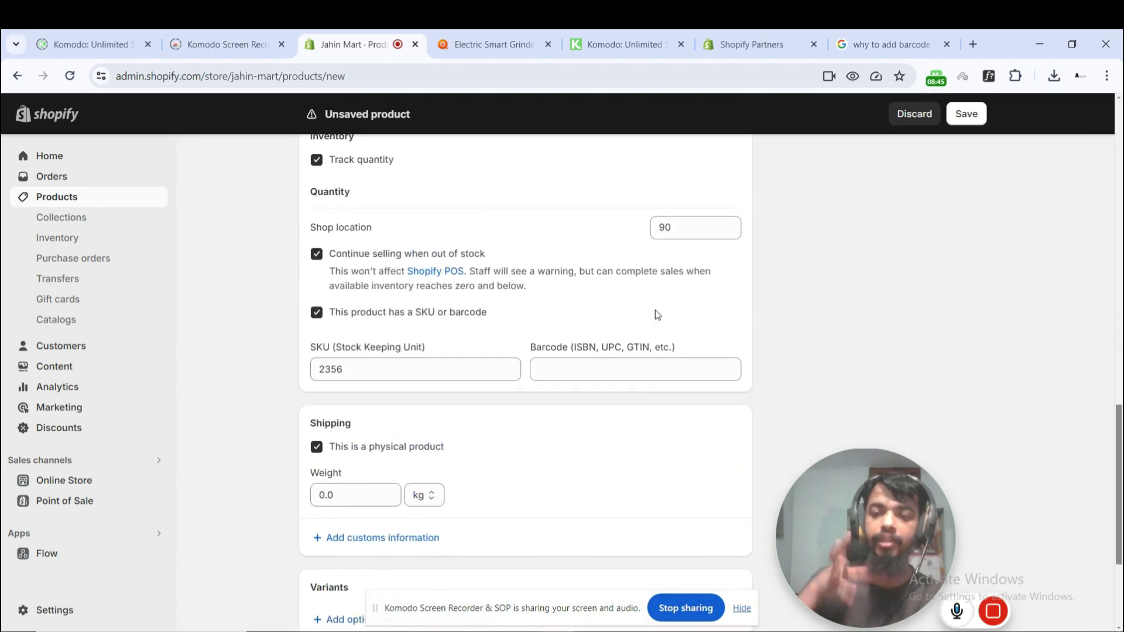
{"action": "left_click", "coordinate": [363, 501]}
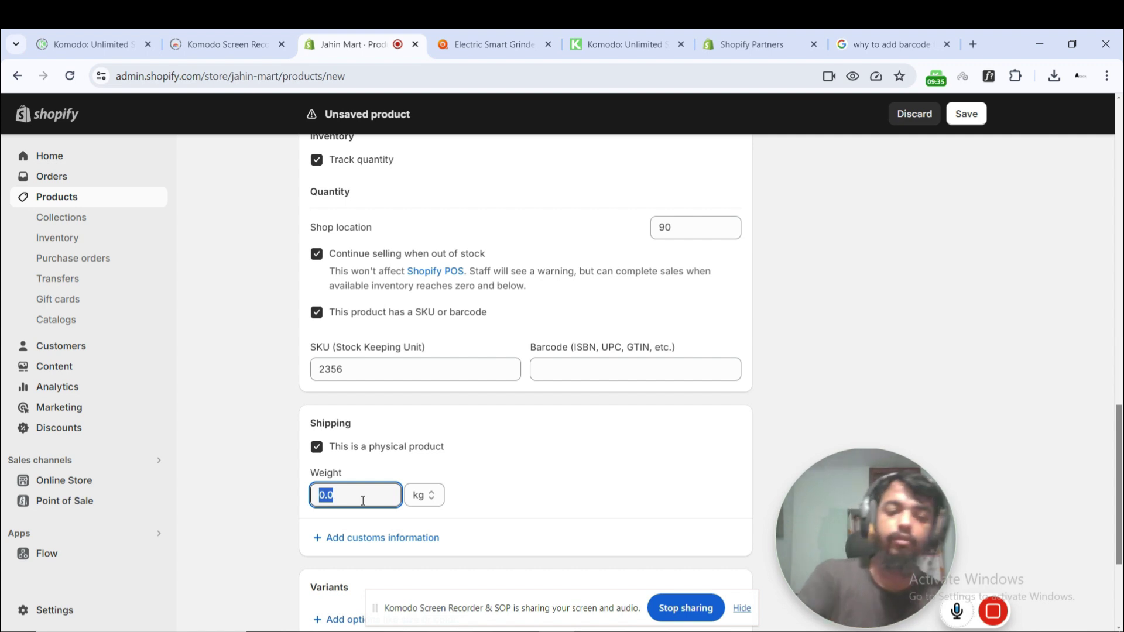
{"action": "type", "text": "1"}
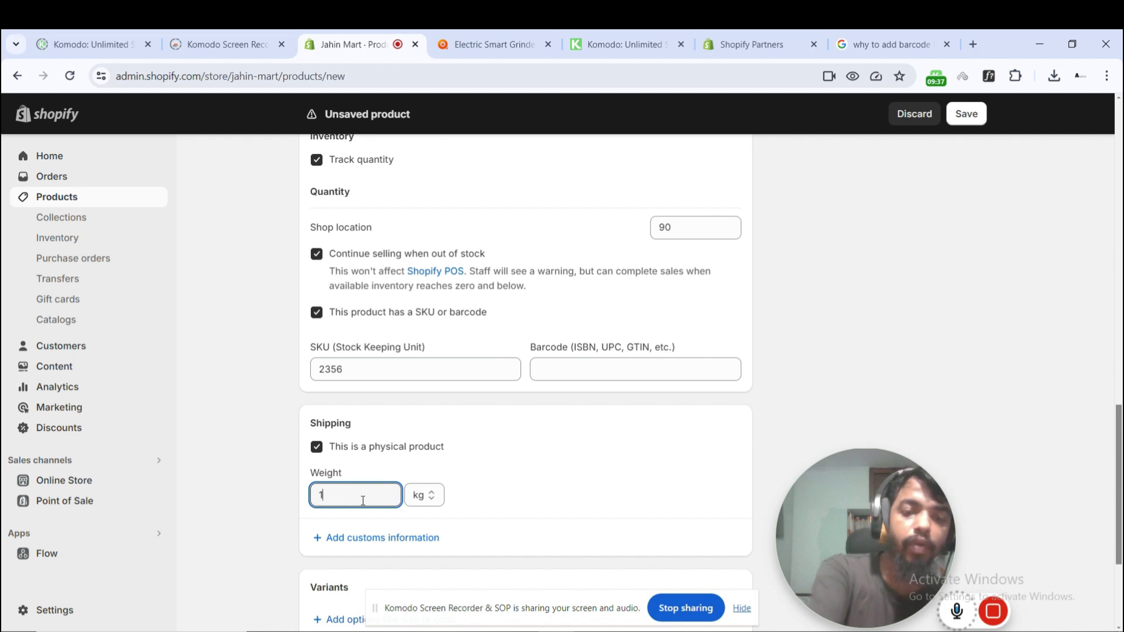
{"action": "left_click", "coordinate": [279, 522]}
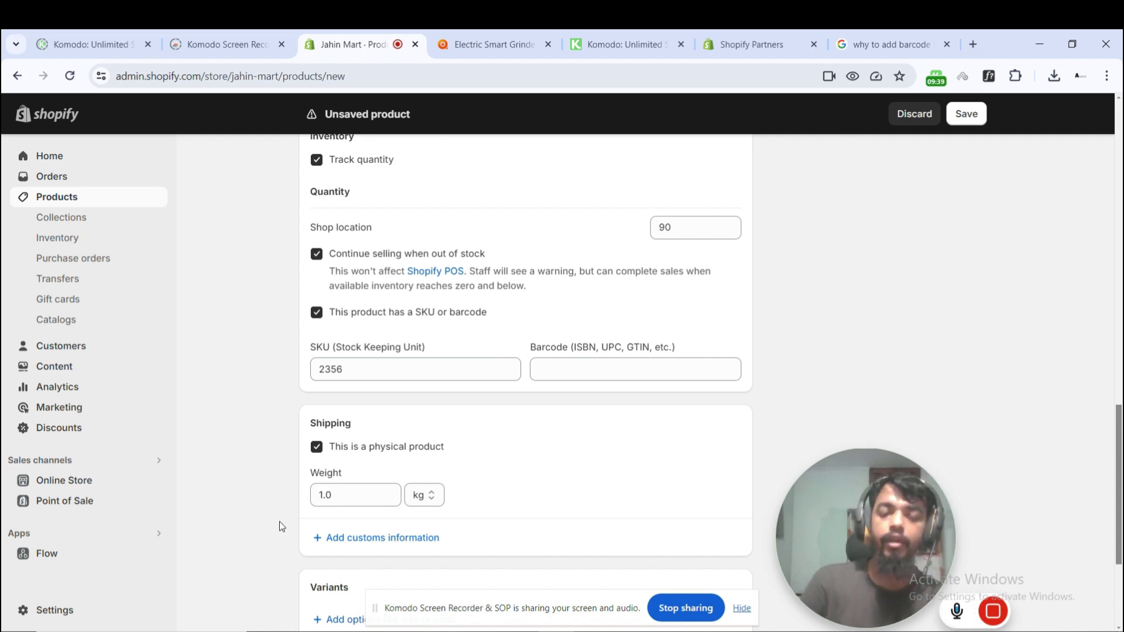
Step: Open the product's search engine listing for editing and review its page title, meta description and URL handle
{"action": "scroll", "coordinate": [280, 524], "scroll_direction": "down", "scroll_amount": 3}
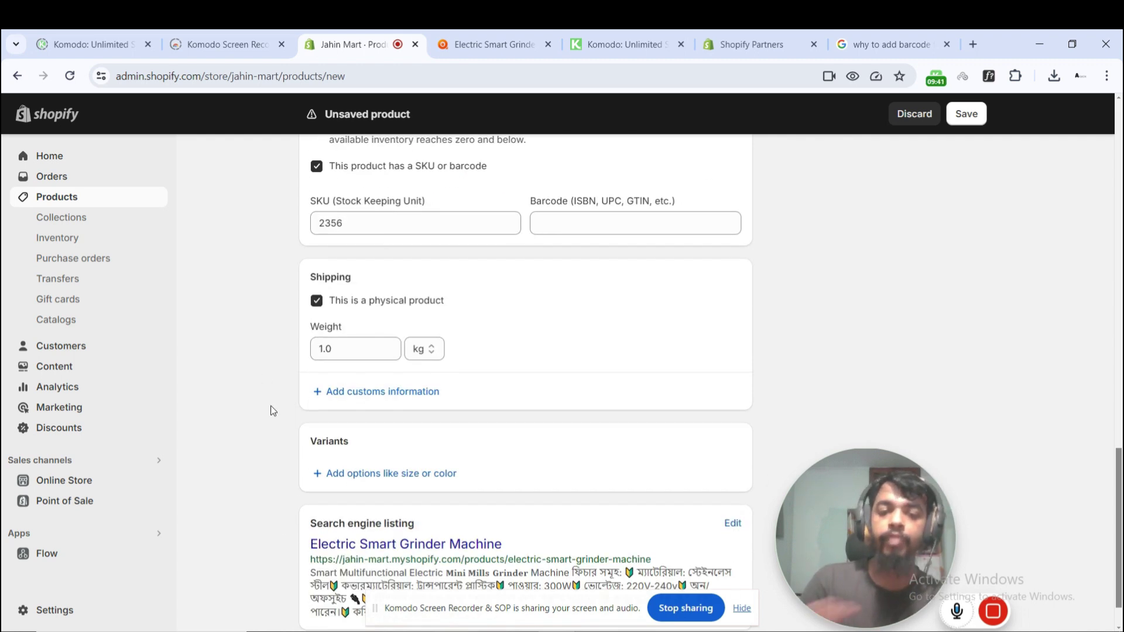
{"action": "scroll", "coordinate": [270, 405], "scroll_direction": "down", "scroll_amount": 1}
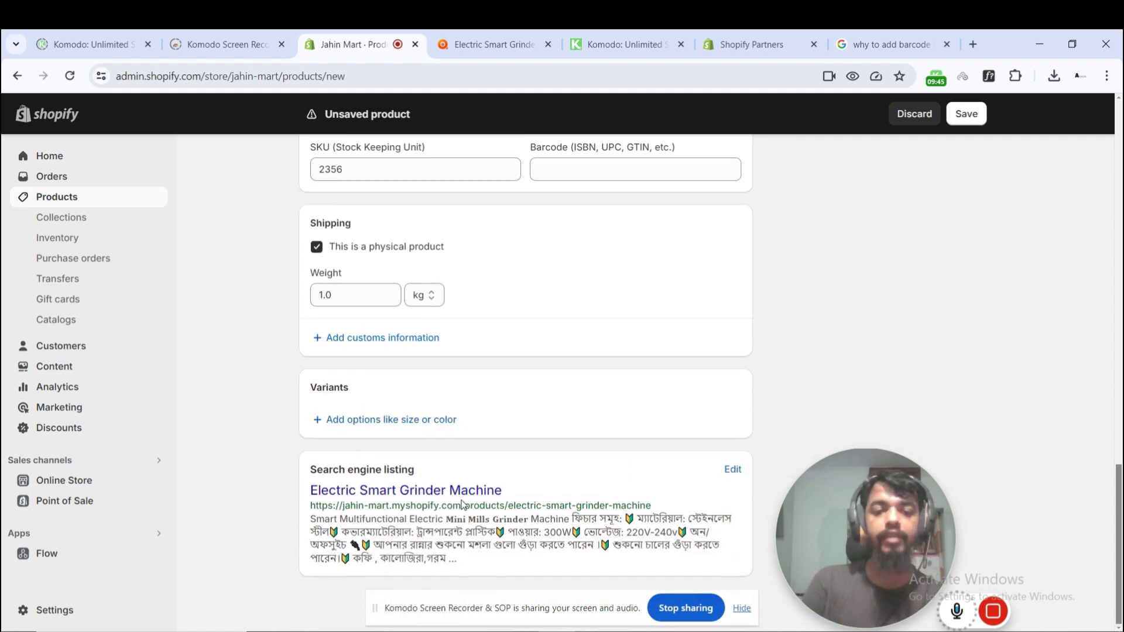
{"action": "left_click", "coordinate": [733, 469]}
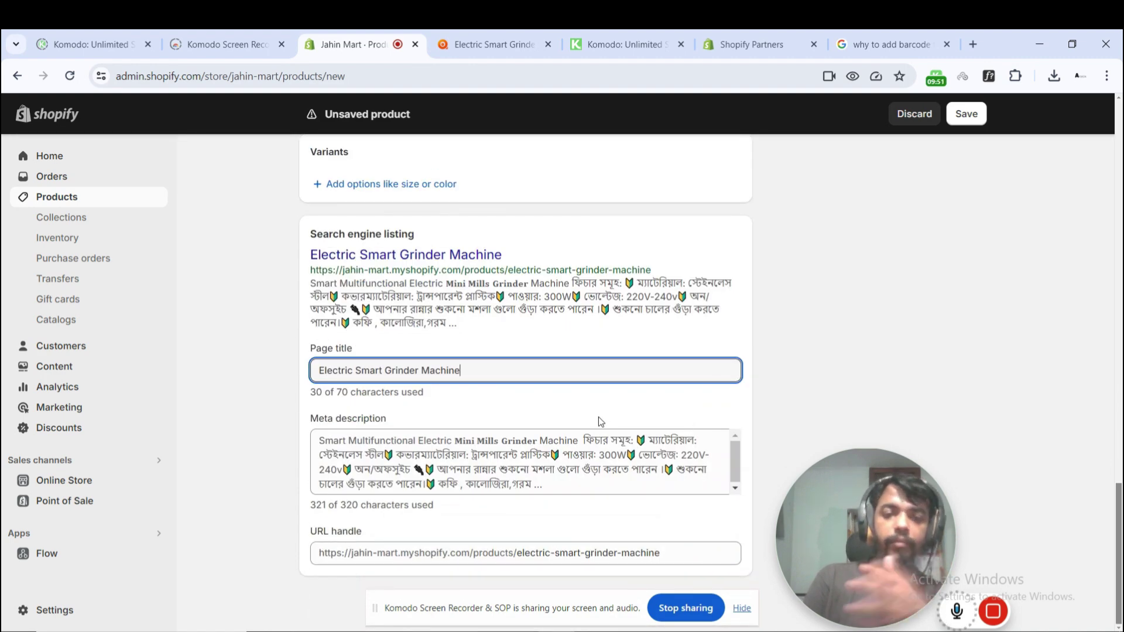
{"action": "left_click", "coordinate": [532, 450]}
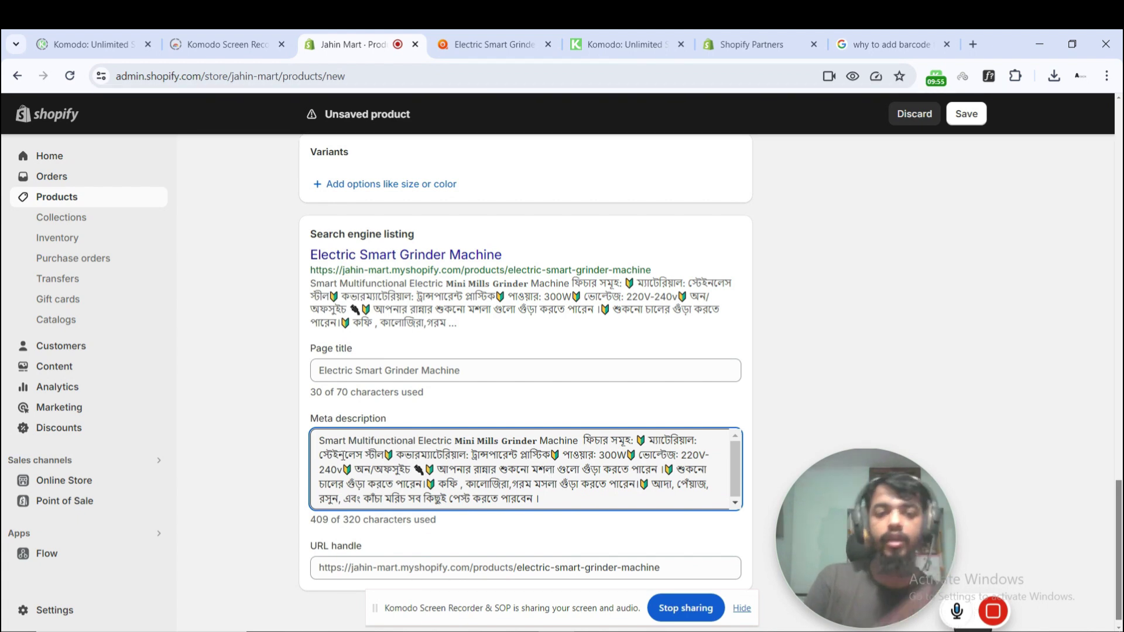
{"action": "left_click_drag", "start_coordinate": [317, 442], "coordinate": [588, 441]}
{"action": "left_click", "coordinate": [546, 494]}
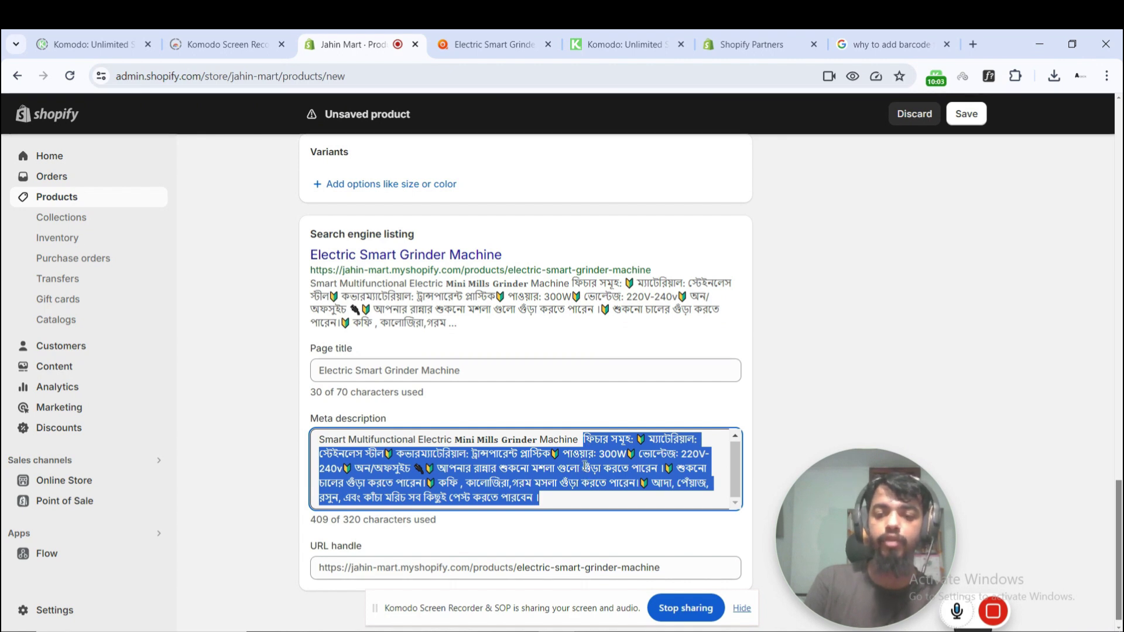
{"action": "left_click", "coordinate": [458, 370]}
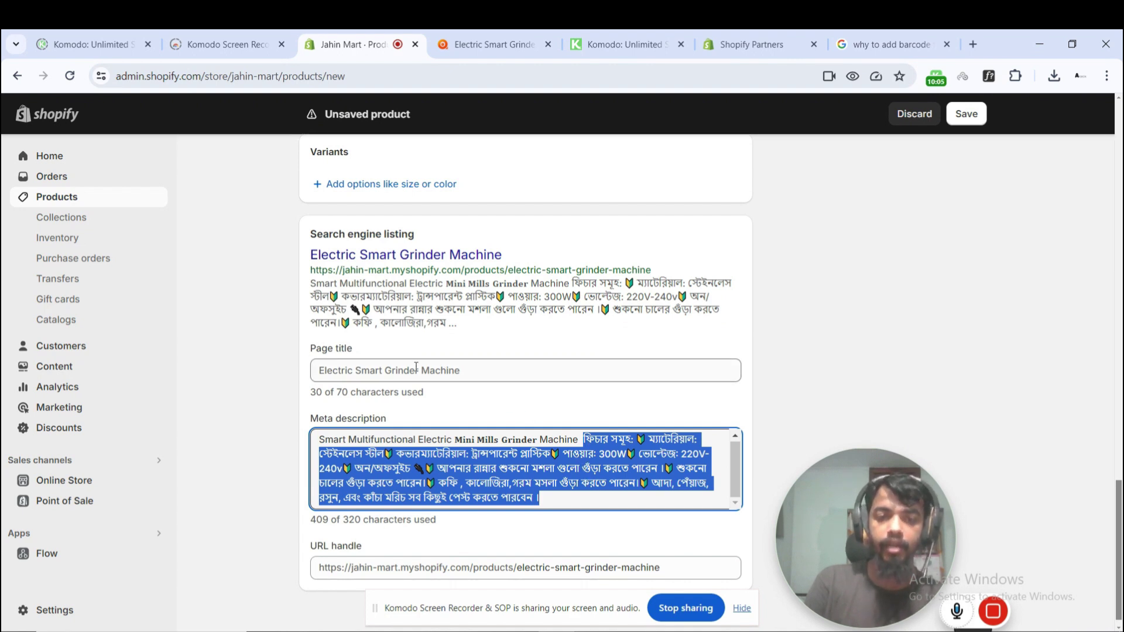
{"action": "left_click", "coordinate": [679, 547]}
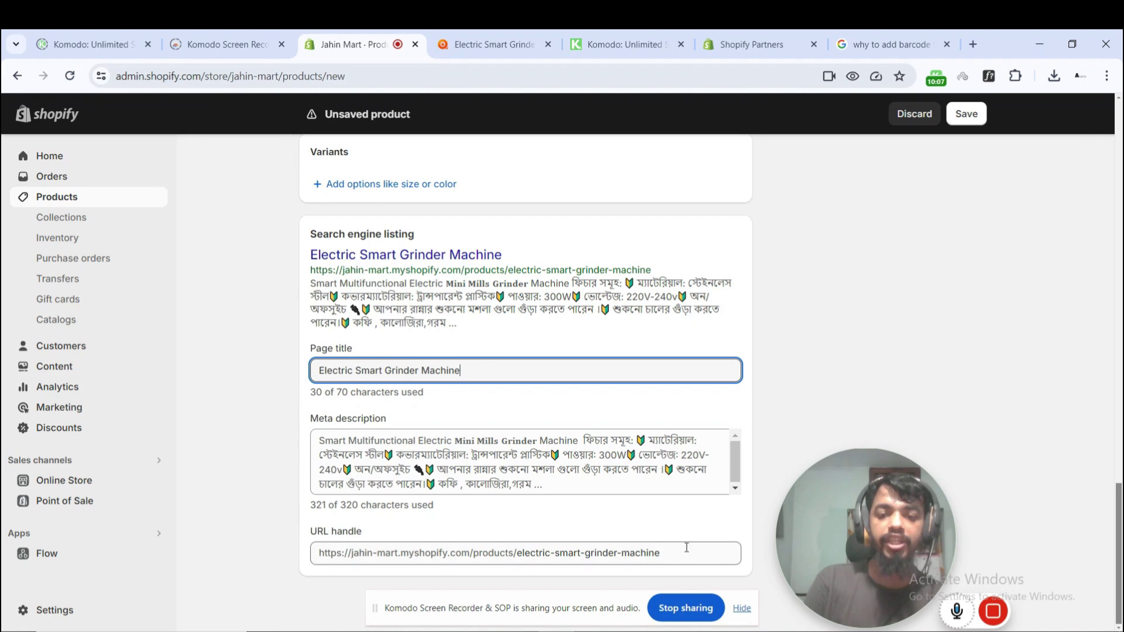
{"action": "left_click_drag", "start_coordinate": [679, 547], "coordinate": [516, 552]}
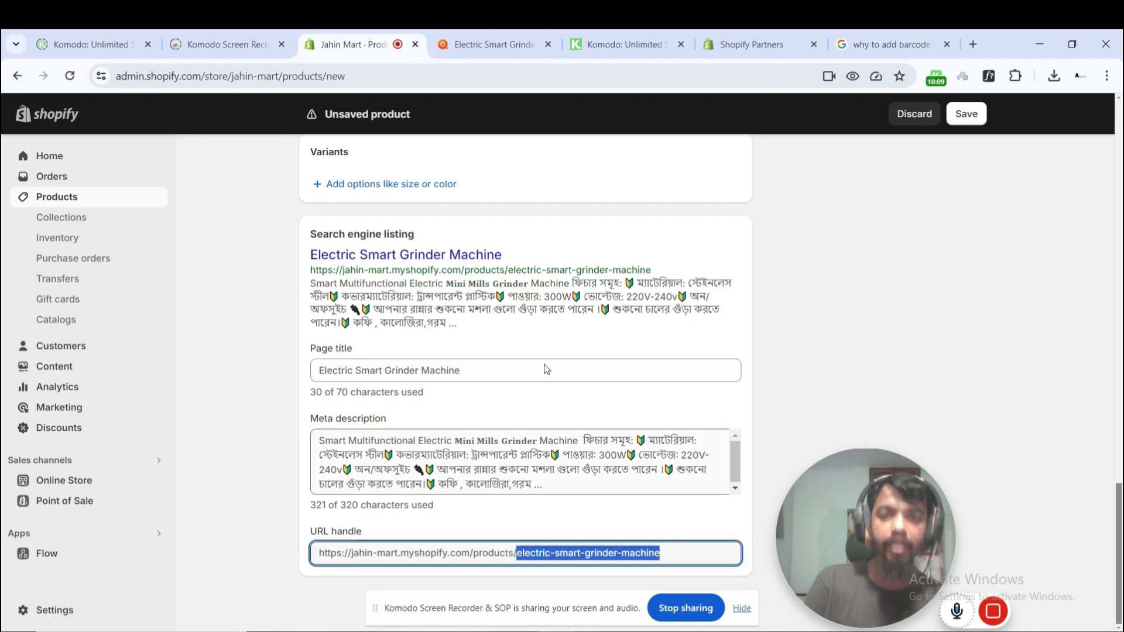
Step: Switch to the OthoiMart grinder page and examine the domain, products and product-name parts of its web address
{"action": "left_click", "coordinate": [515, 42]}
{"action": "left_click", "coordinate": [157, 75]}
{"action": "left_click", "coordinate": [156, 75]}
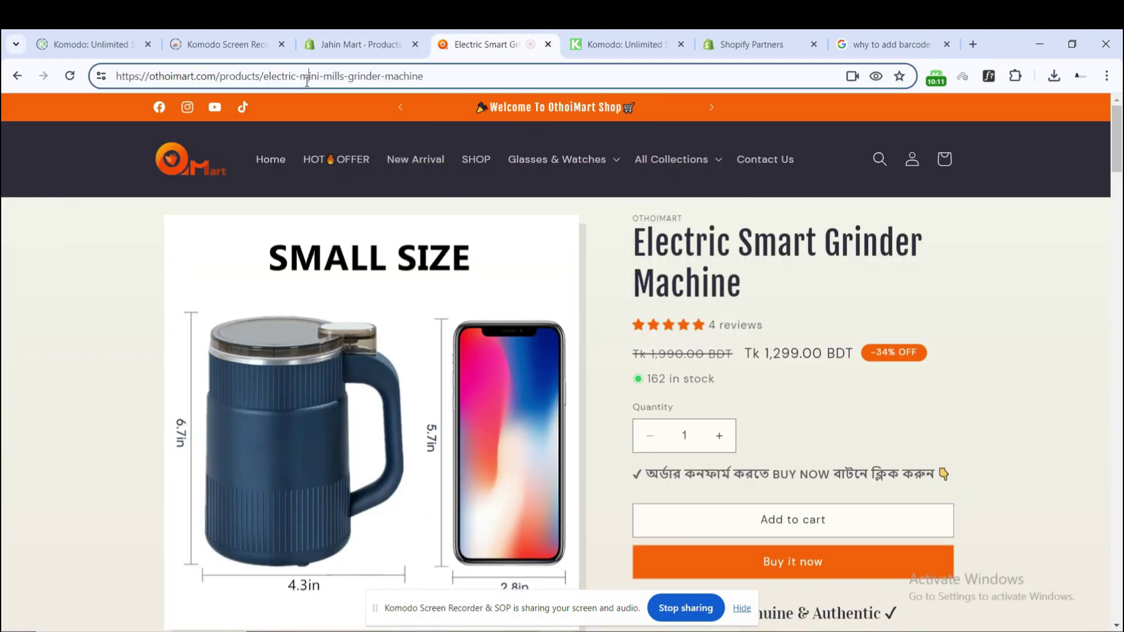
{"action": "left_click_drag", "start_coordinate": [148, 76], "coordinate": [261, 79]}
{"action": "double_click", "coordinate": [245, 78]}
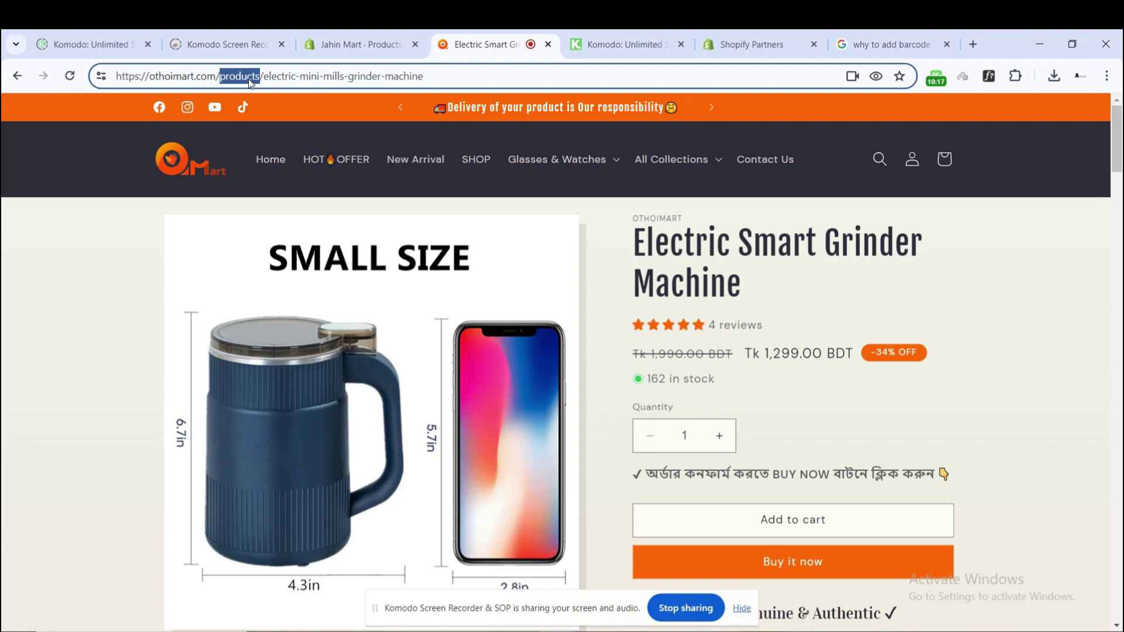
{"action": "left_click", "coordinate": [249, 78]}
{"action": "left_click_drag", "start_coordinate": [267, 80], "coordinate": [429, 78]}
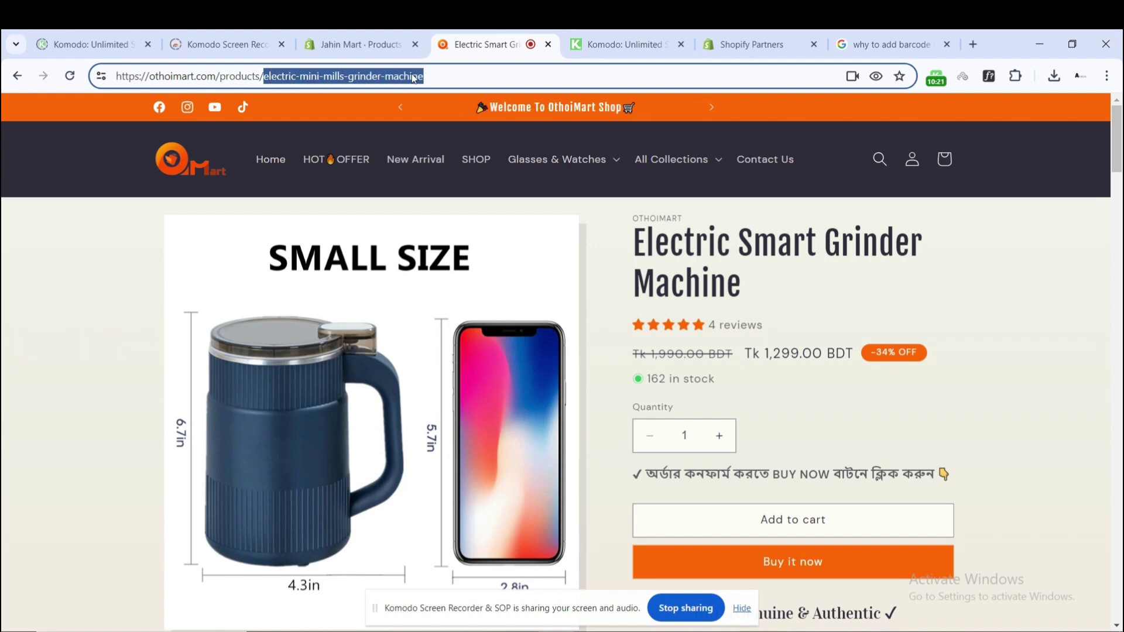
{"action": "mouse_move", "coordinate": [392, 35]}
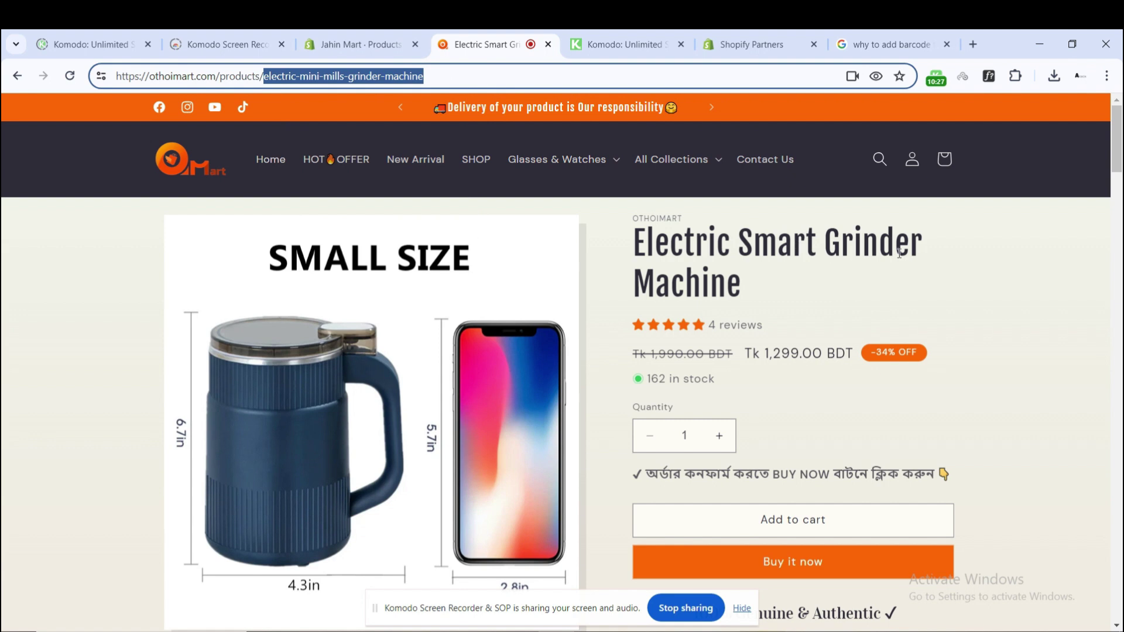
{"action": "left_click", "coordinate": [374, 80]}
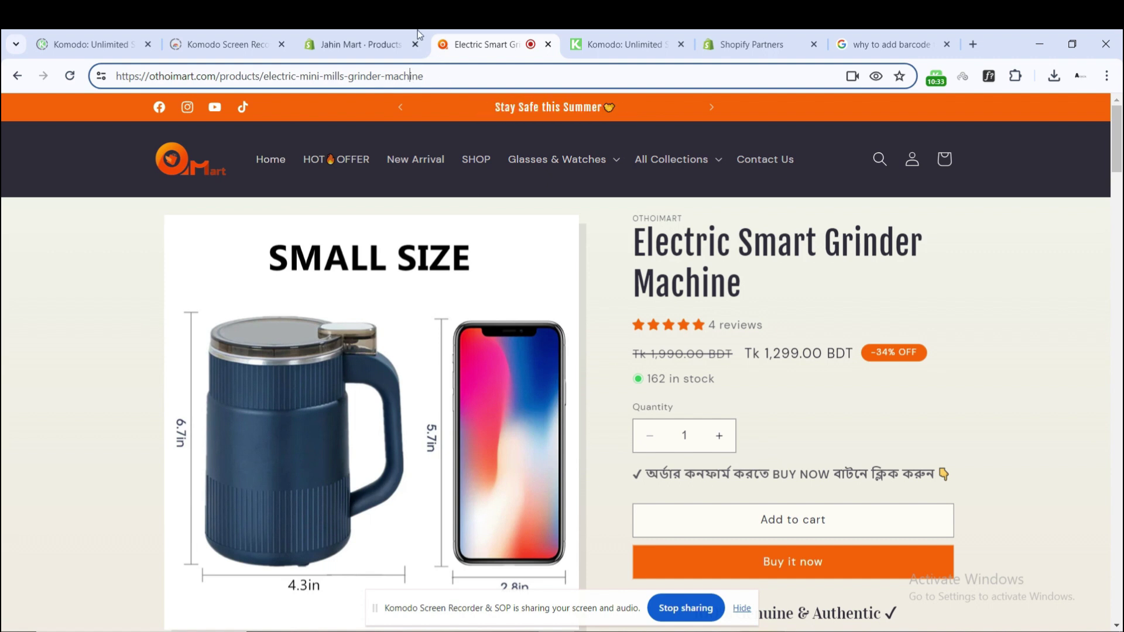
Step: Return to the unsaved Jahin Mart product and retype the end of its URL handle so it reads electric-smart-grinder-machine
{"action": "left_click", "coordinate": [384, 30]}
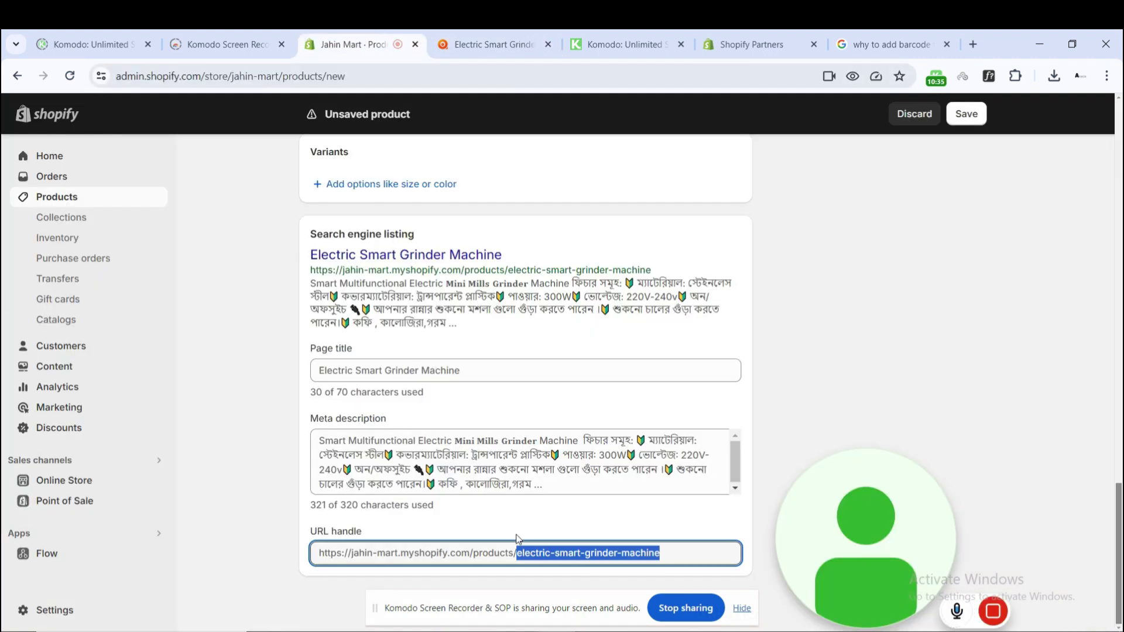
{"action": "left_click", "coordinate": [537, 552]}
{"action": "left_click_drag", "start_coordinate": [559, 554], "coordinate": [582, 553]}
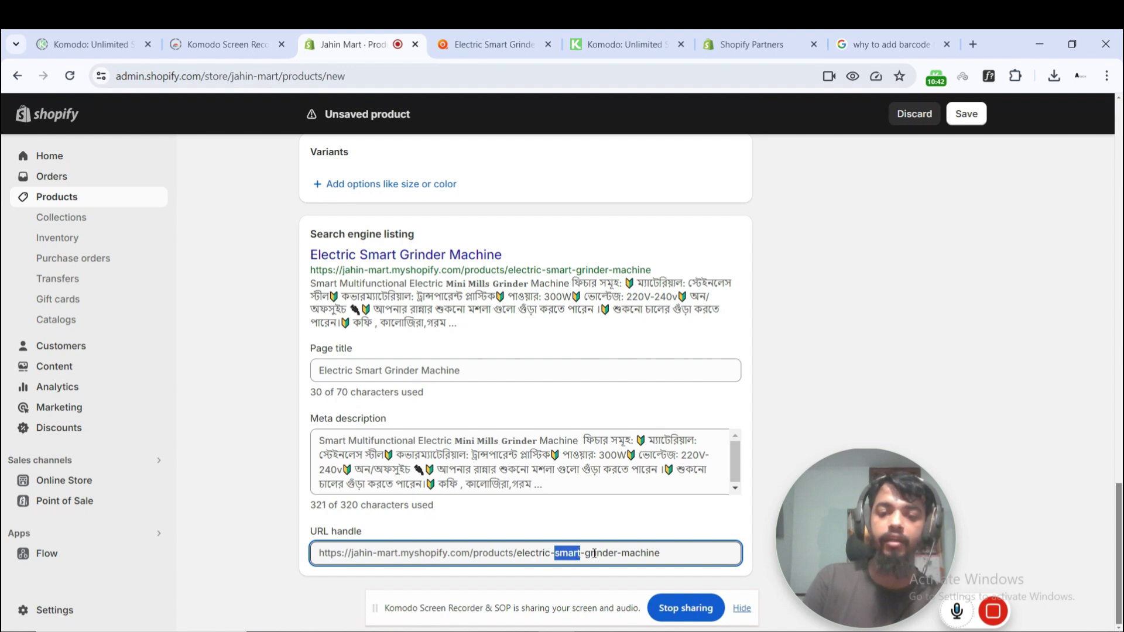
{"action": "left_click", "coordinate": [675, 526]}
{"action": "left_click", "coordinate": [682, 553]}
{"action": "key", "text": "BackSpace"}
{"action": "key", "text": "BackSpace"}
{"action": "key", "text": "BackSpace"}
{"action": "key", "text": "BackSpace"}
{"action": "key", "text": "BackSpace"}
{"action": "key", "text": "BackSpace"}
{"action": "key", "text": "BackSpace"}
{"action": "key", "text": "BackSpace"}
{"action": "key", "text": "BackSpace"}
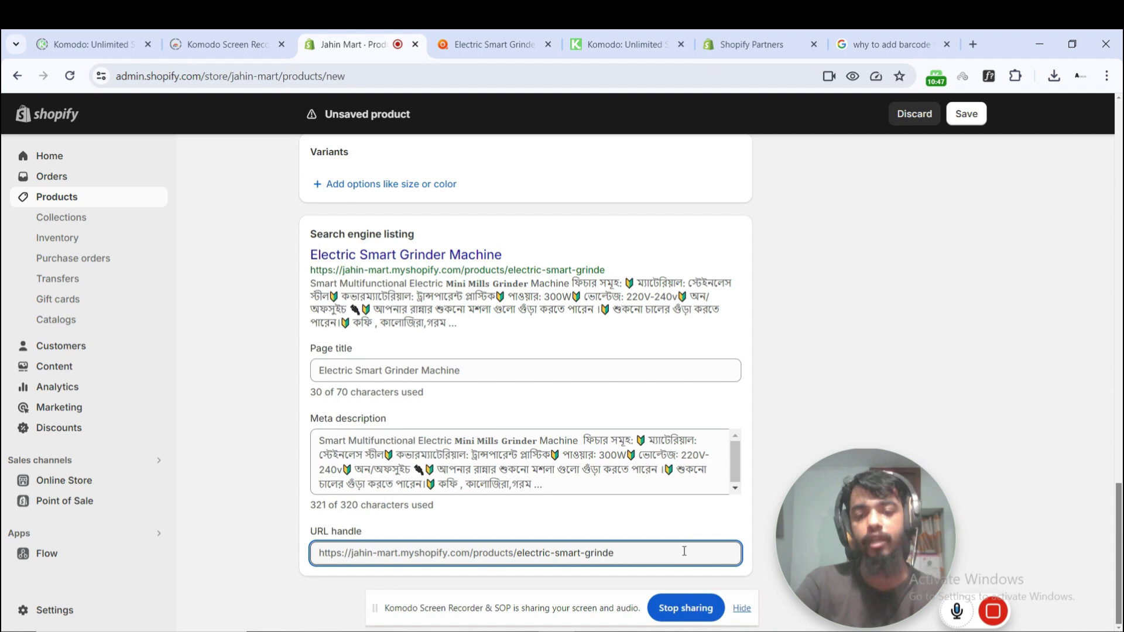
{"action": "type", "text": "r-machine"}
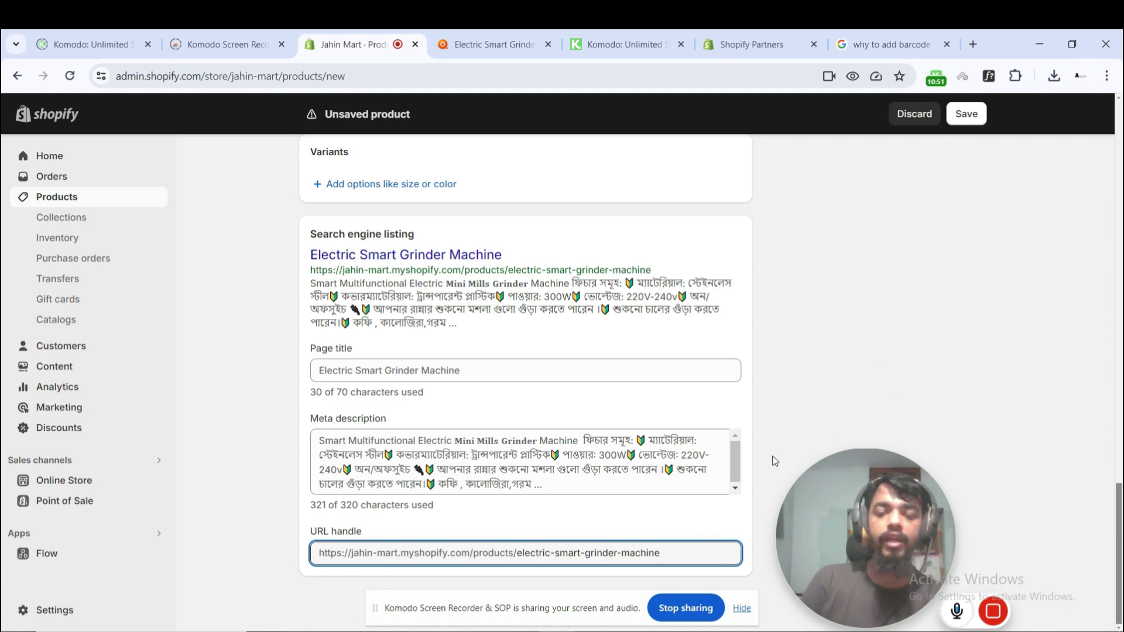
Step: Find the product category by searching for "elec", set it to Electronics and save the product
{"action": "scroll", "coordinate": [774, 461], "scroll_direction": "up", "scroll_amount": 15}
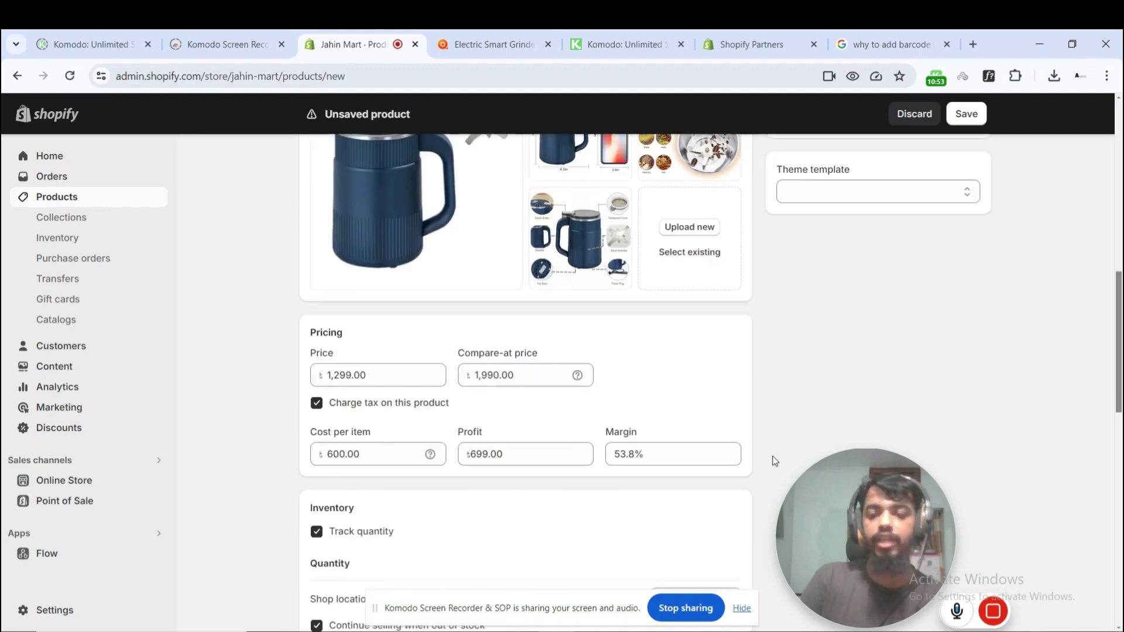
{"action": "scroll", "coordinate": [775, 460], "scroll_direction": "up", "scroll_amount": 15}
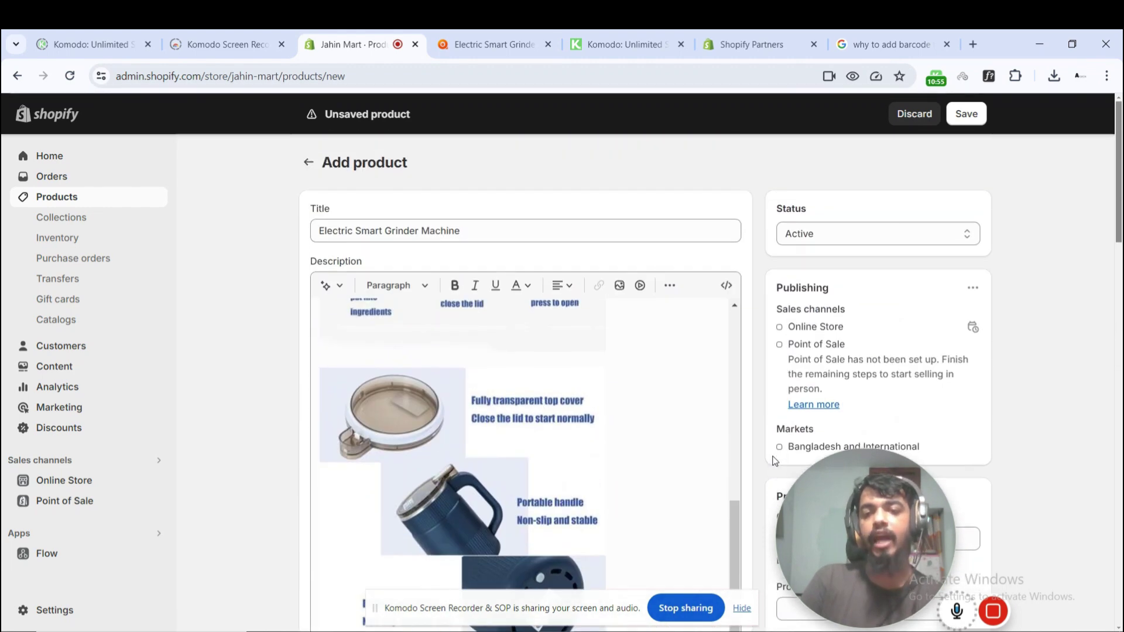
{"action": "scroll", "coordinate": [775, 451], "scroll_direction": "down", "scroll_amount": 4}
{"action": "left_click", "coordinate": [817, 312]}
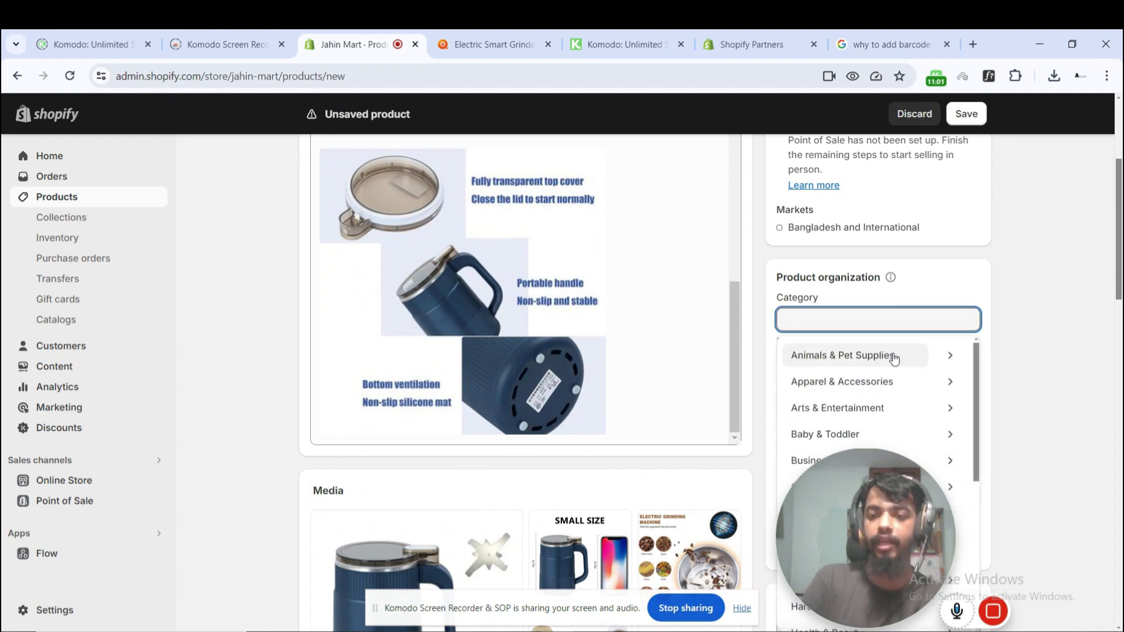
{"action": "scroll", "coordinate": [896, 380], "scroll_direction": "down", "scroll_amount": 5}
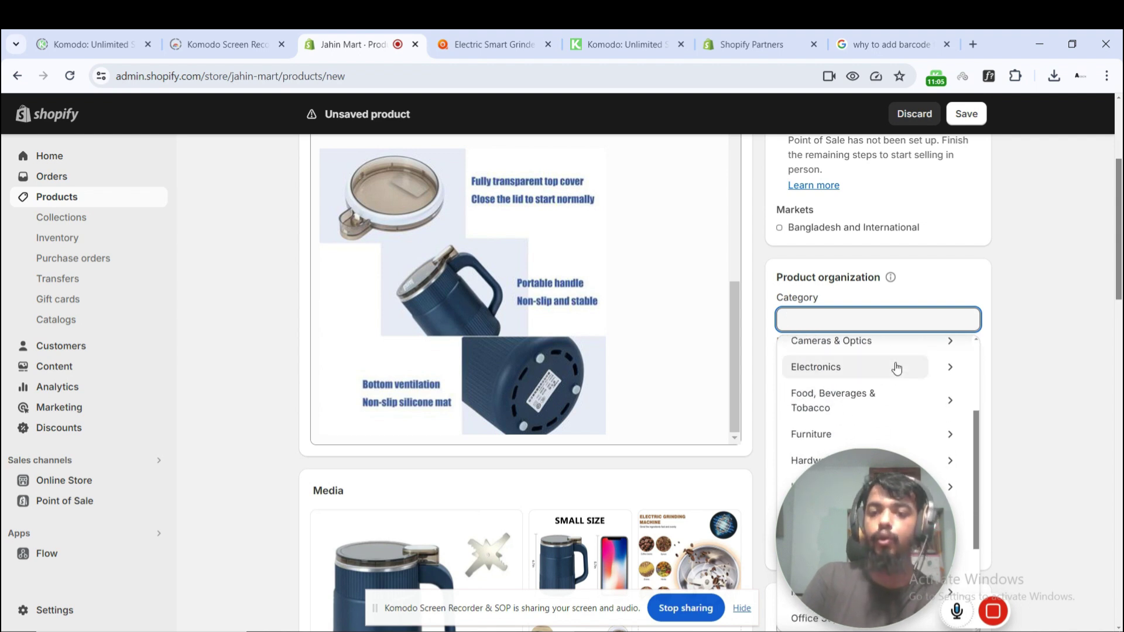
{"action": "scroll", "coordinate": [669, 376], "scroll_direction": "up", "scroll_amount": 10}
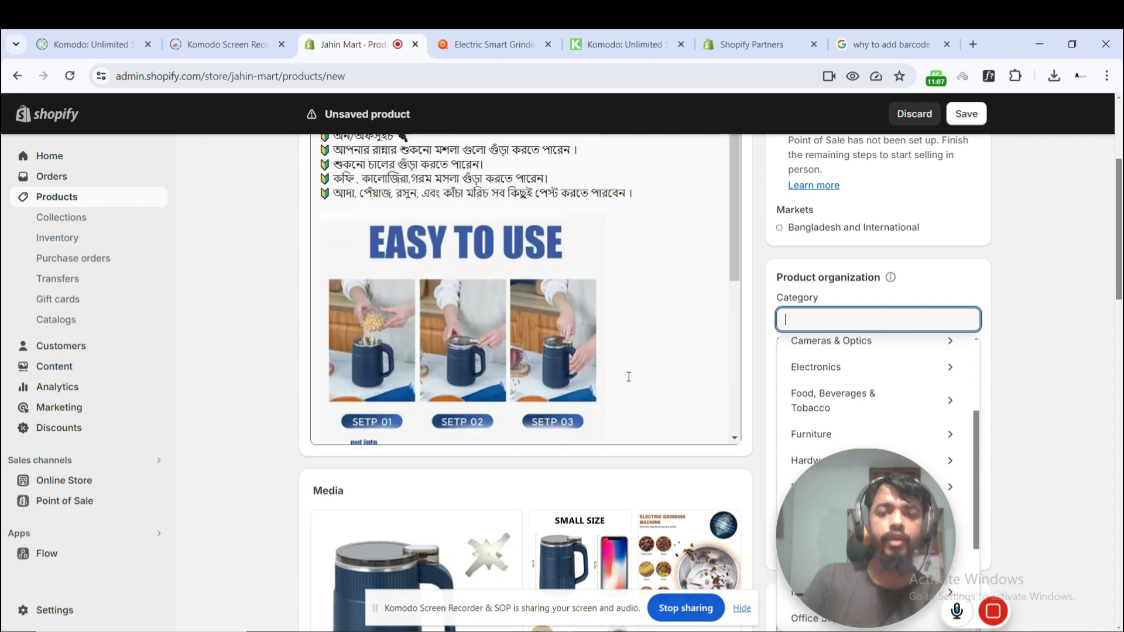
{"action": "scroll", "coordinate": [273, 333], "scroll_direction": "down", "scroll_amount": 2}
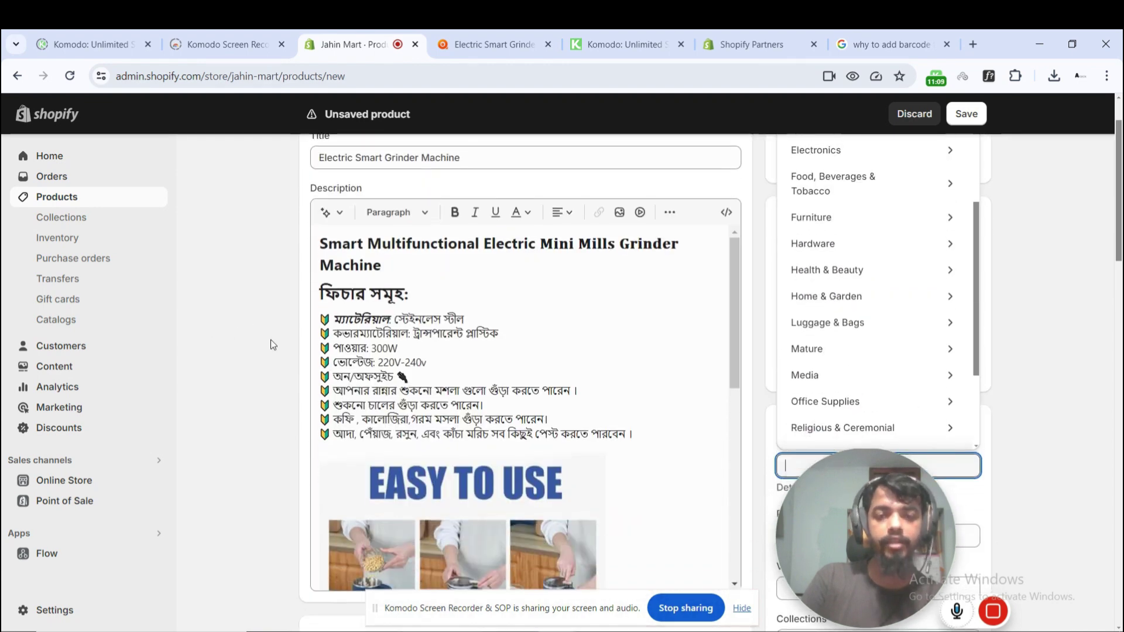
{"action": "scroll", "coordinate": [866, 311], "scroll_direction": "down", "scroll_amount": 1}
{"action": "scroll", "coordinate": [866, 311], "scroll_direction": "up", "scroll_amount": 3}
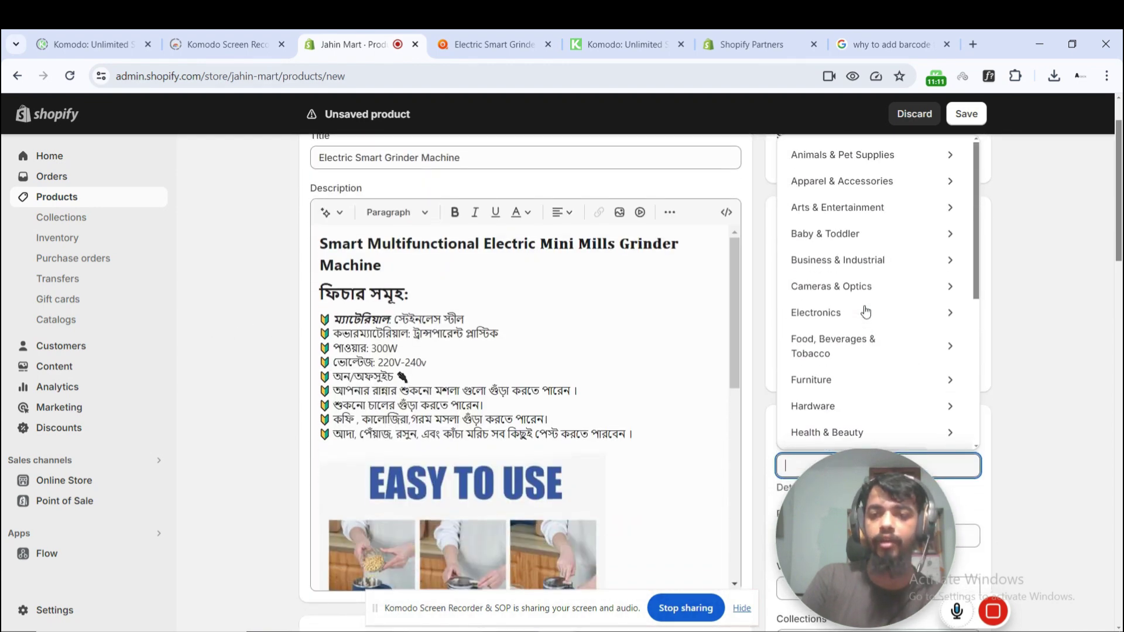
{"action": "left_click", "coordinate": [892, 462]}
{"action": "type", "text": "elec"}
{"action": "scroll", "coordinate": [1032, 382], "scroll_direction": "down", "scroll_amount": 4}
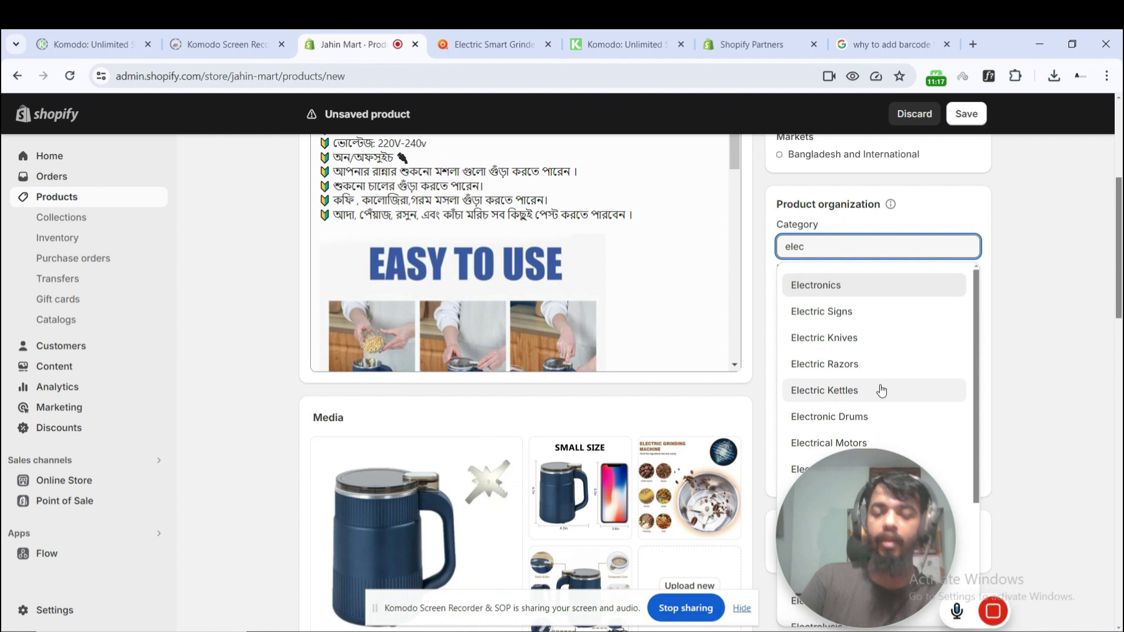
{"action": "left_click", "coordinate": [870, 286]}
{"action": "key", "text": "ctrl+s"}
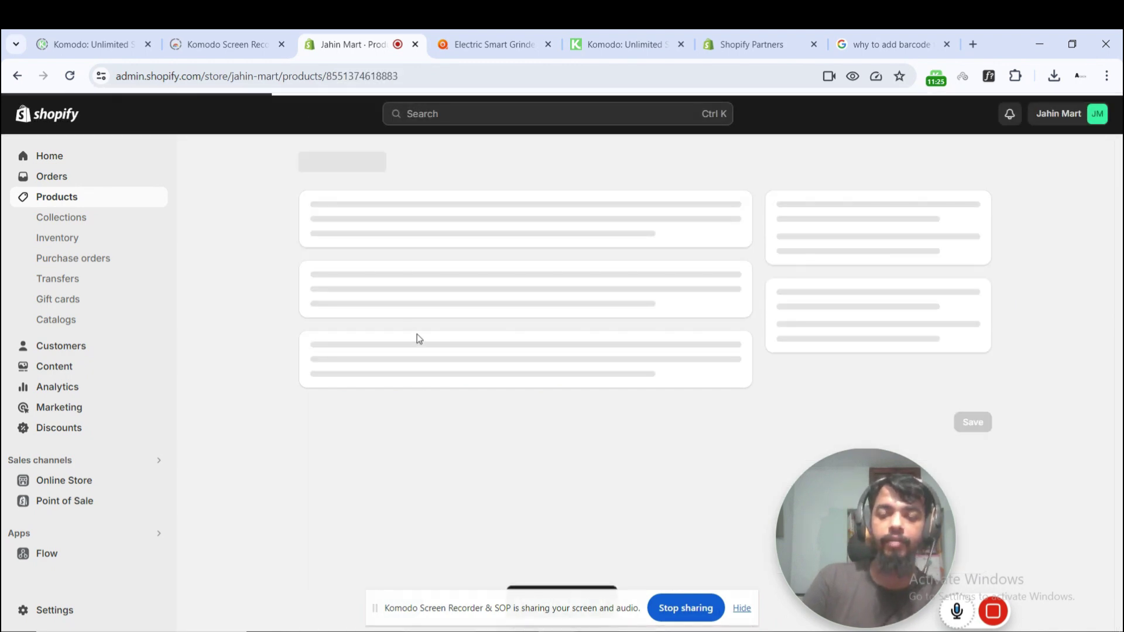
Step: Switch the saved product's status to Draft and back to Active
{"action": "scroll", "coordinate": [753, 293], "scroll_direction": "down", "scroll_amount": 5}
{"action": "scroll", "coordinate": [753, 293], "scroll_direction": "up", "scroll_amount": 1}
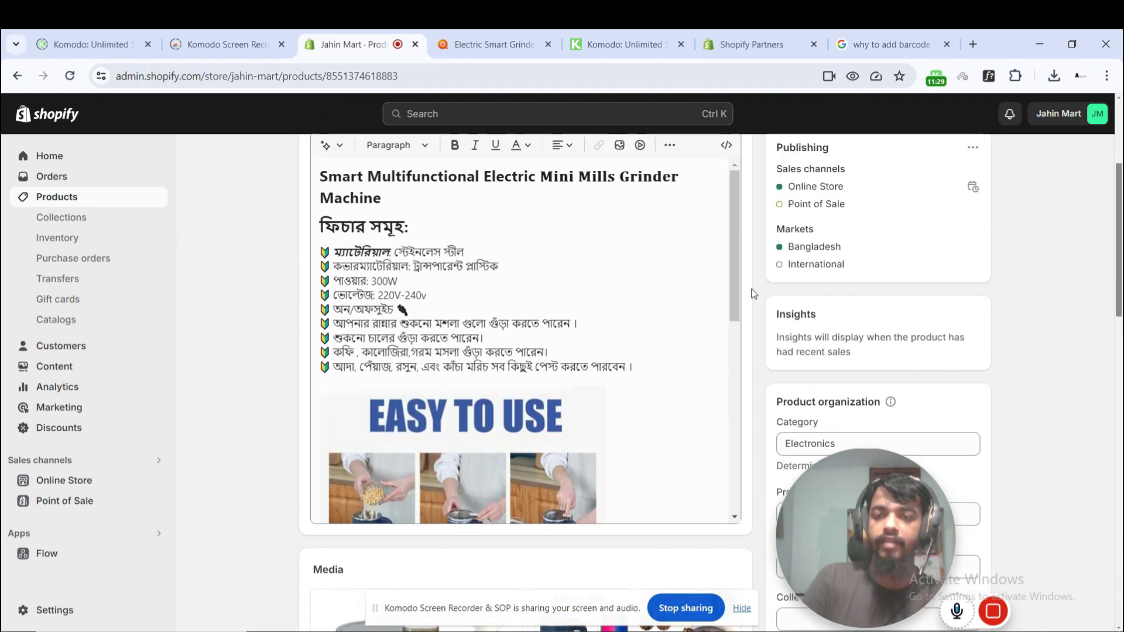
{"action": "scroll", "coordinate": [753, 294], "scroll_direction": "up", "scroll_amount": 3}
{"action": "left_click", "coordinate": [796, 240]}
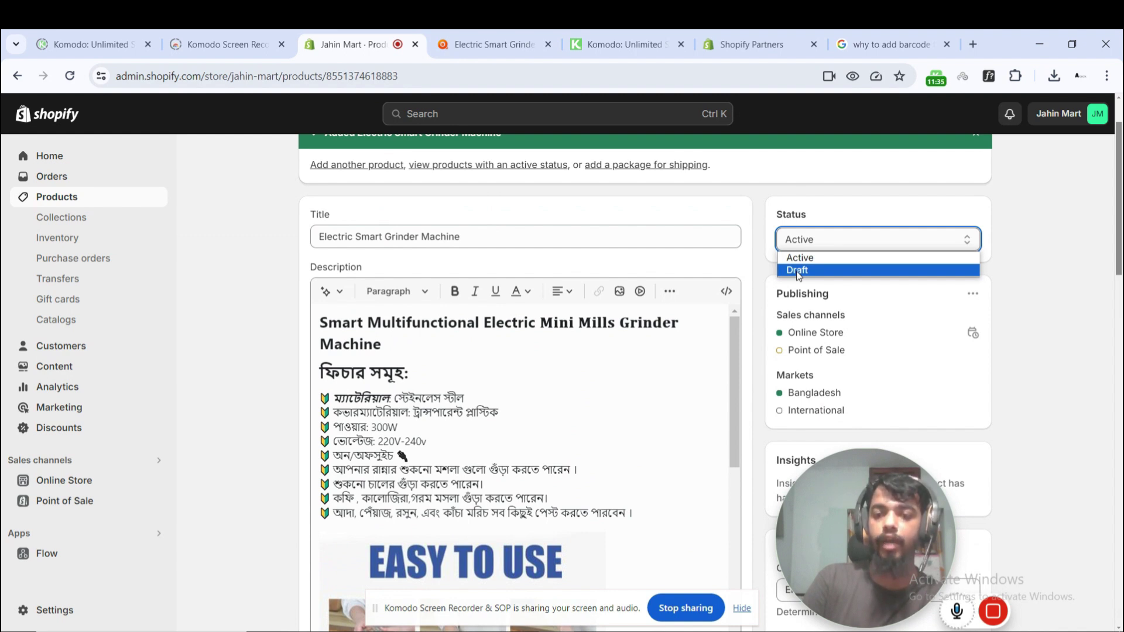
{"action": "left_click", "coordinate": [798, 271]}
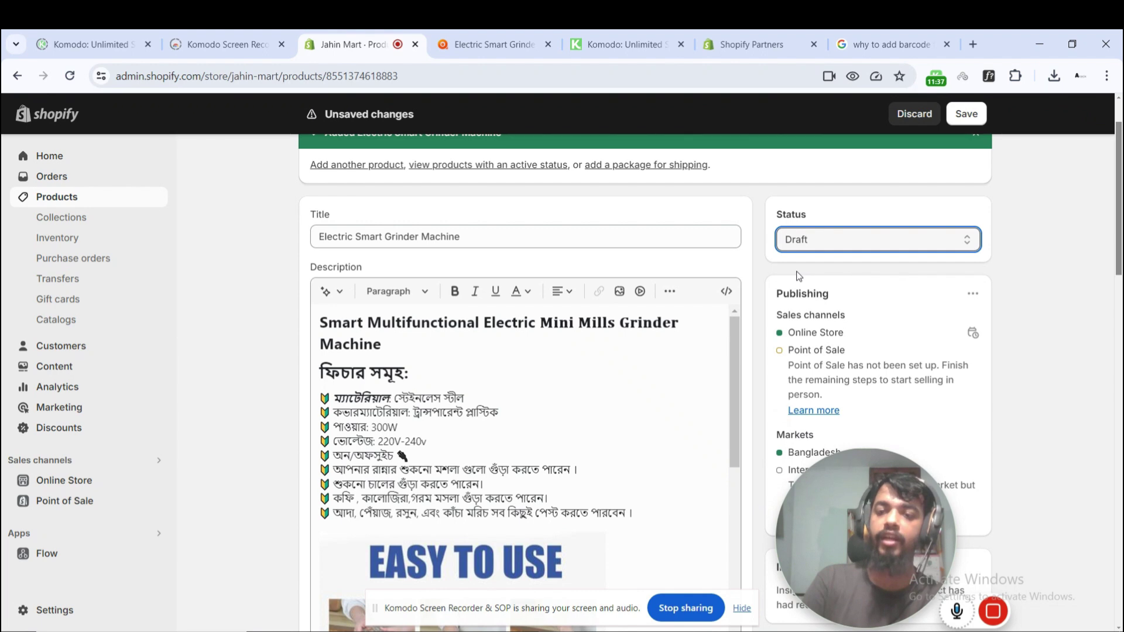
{"action": "left_click", "coordinate": [849, 241]}
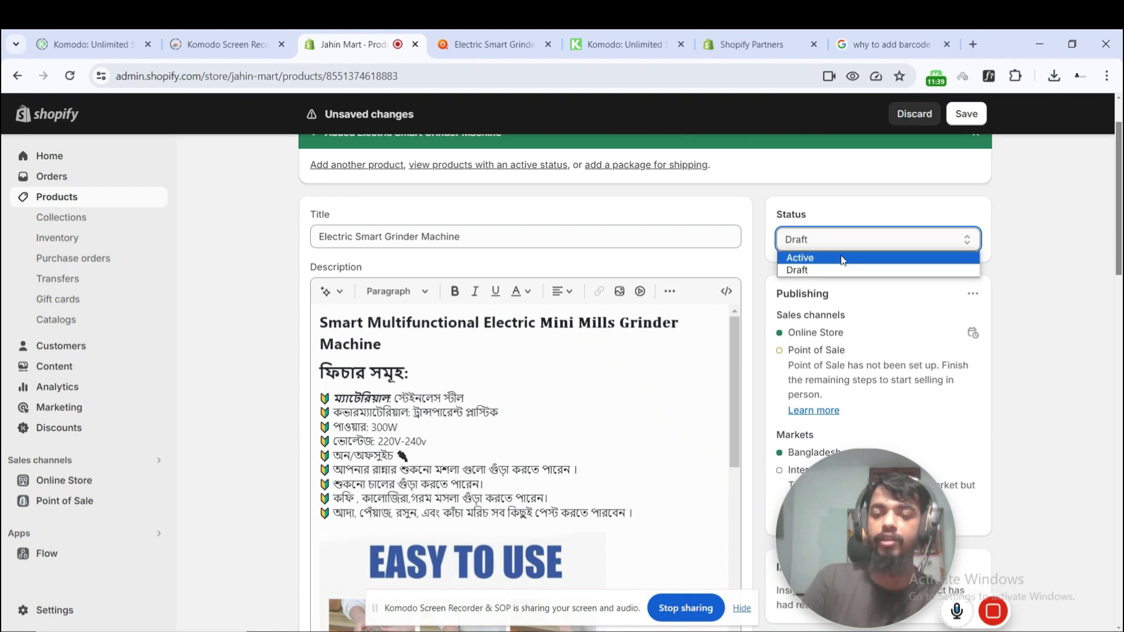
{"action": "left_click", "coordinate": [841, 257]}
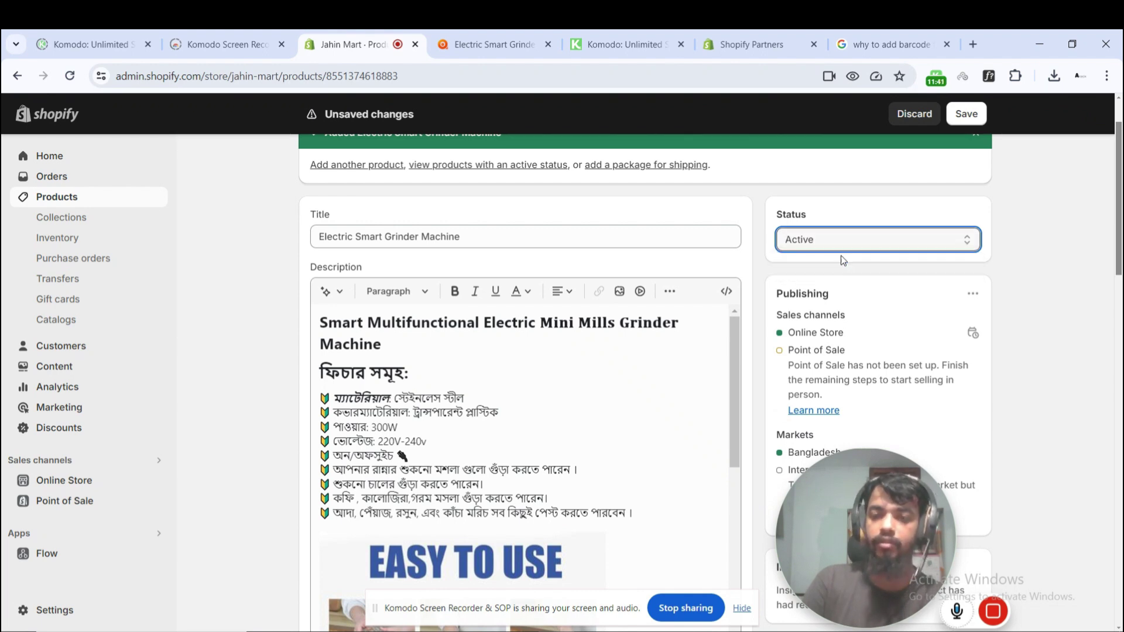